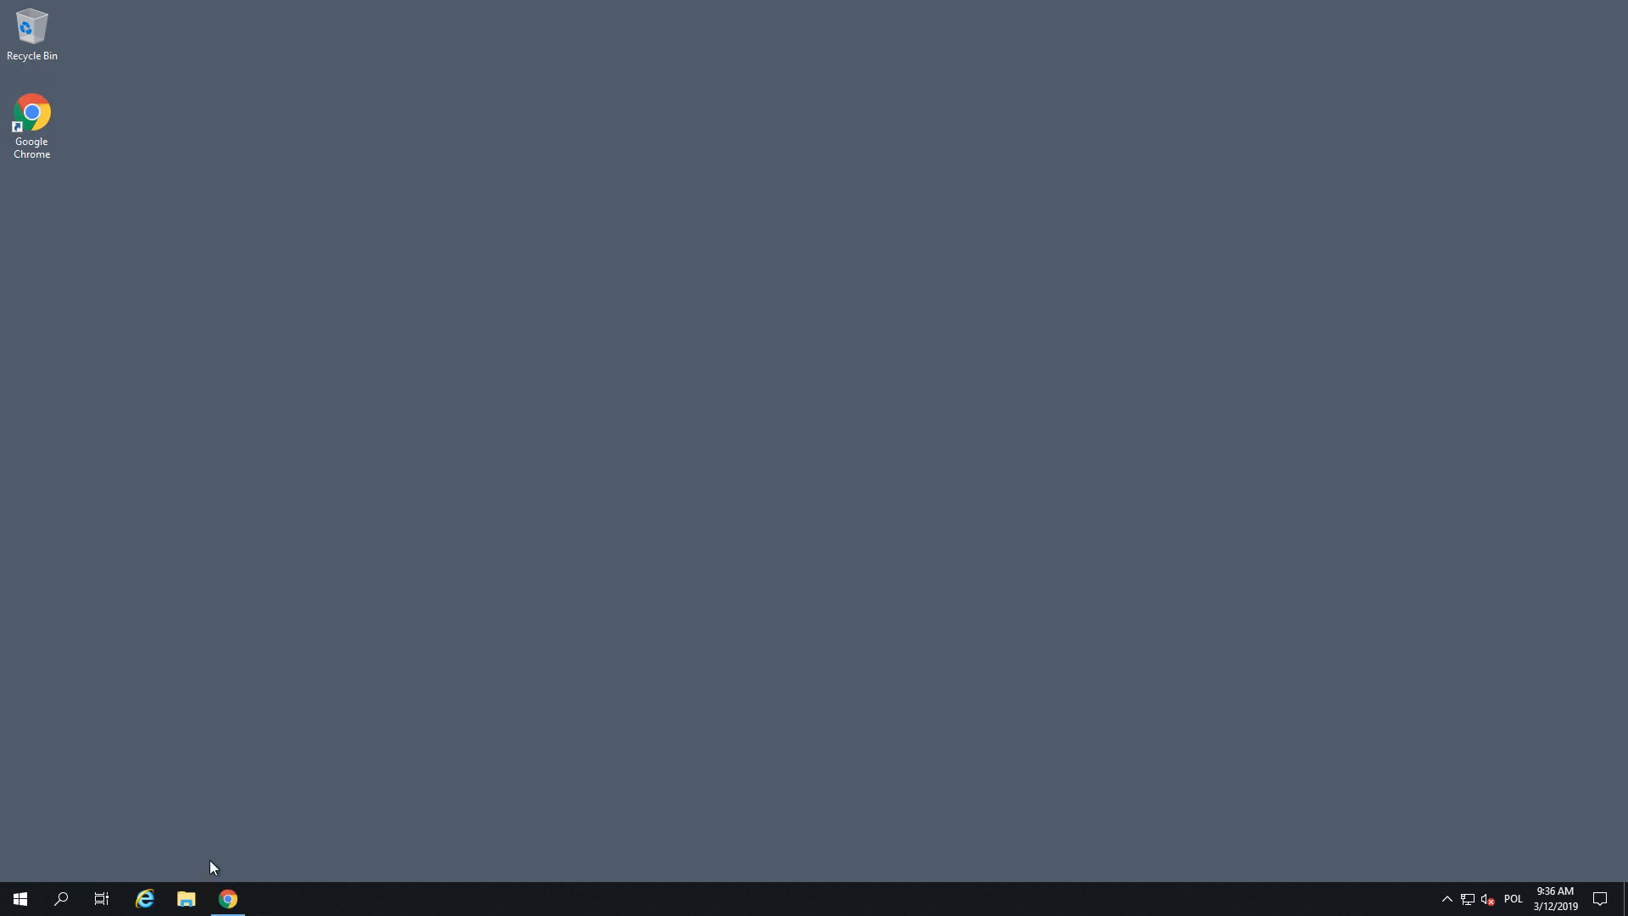
- Switch to Google Chrome and open the content settings within the browser's advanced privacy and security settings
left_click(236, 900)
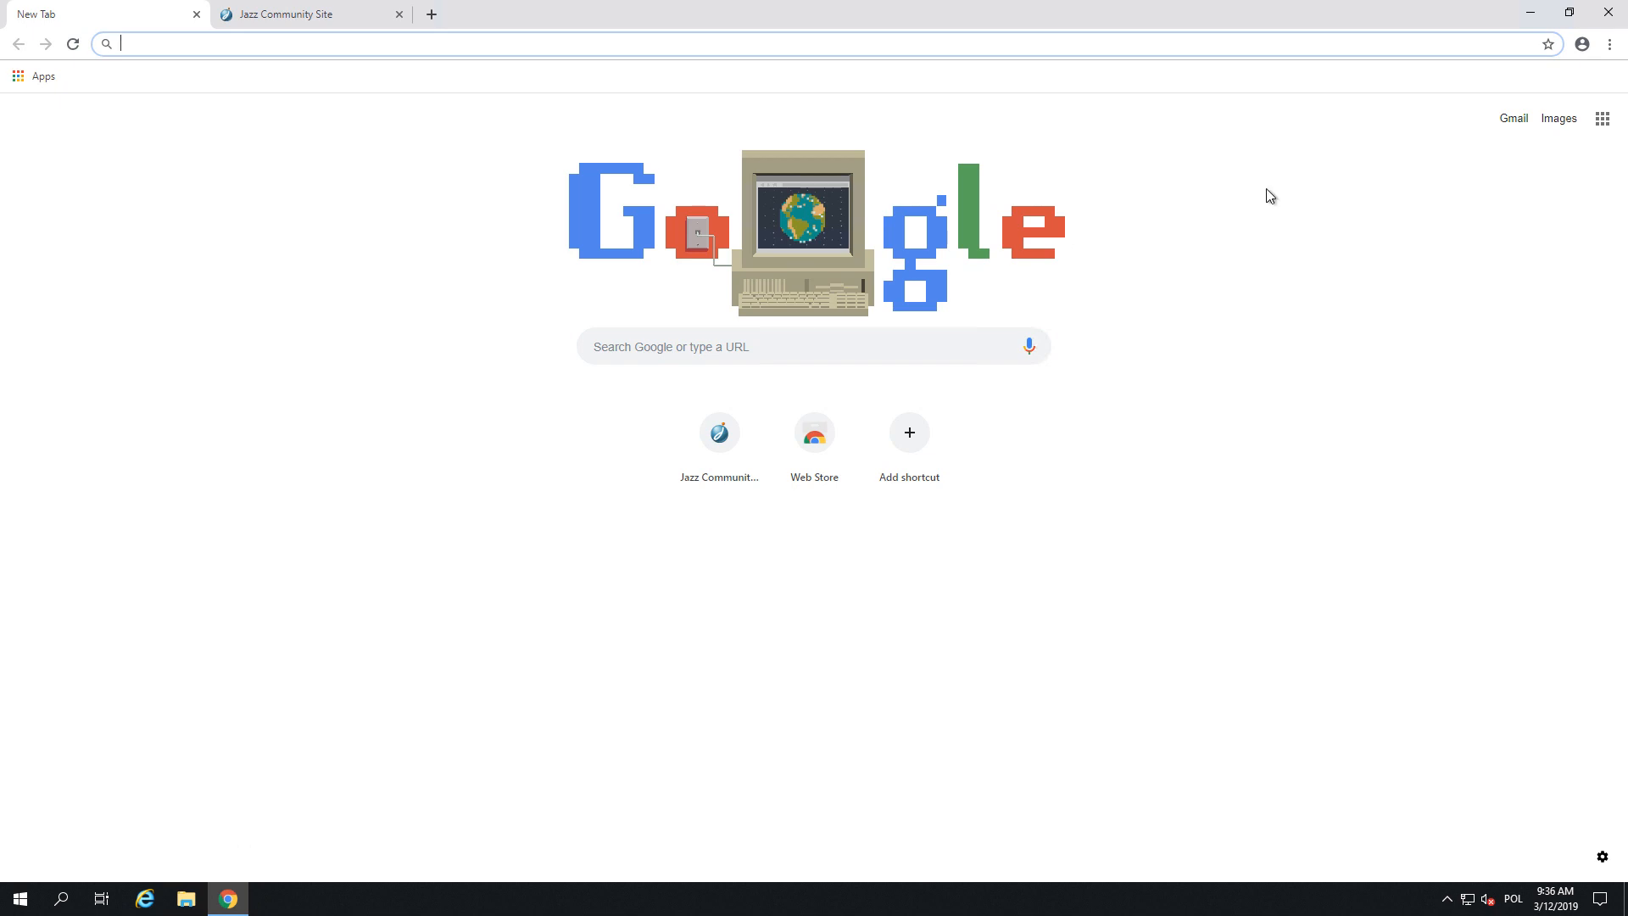
left_click(1609, 44)
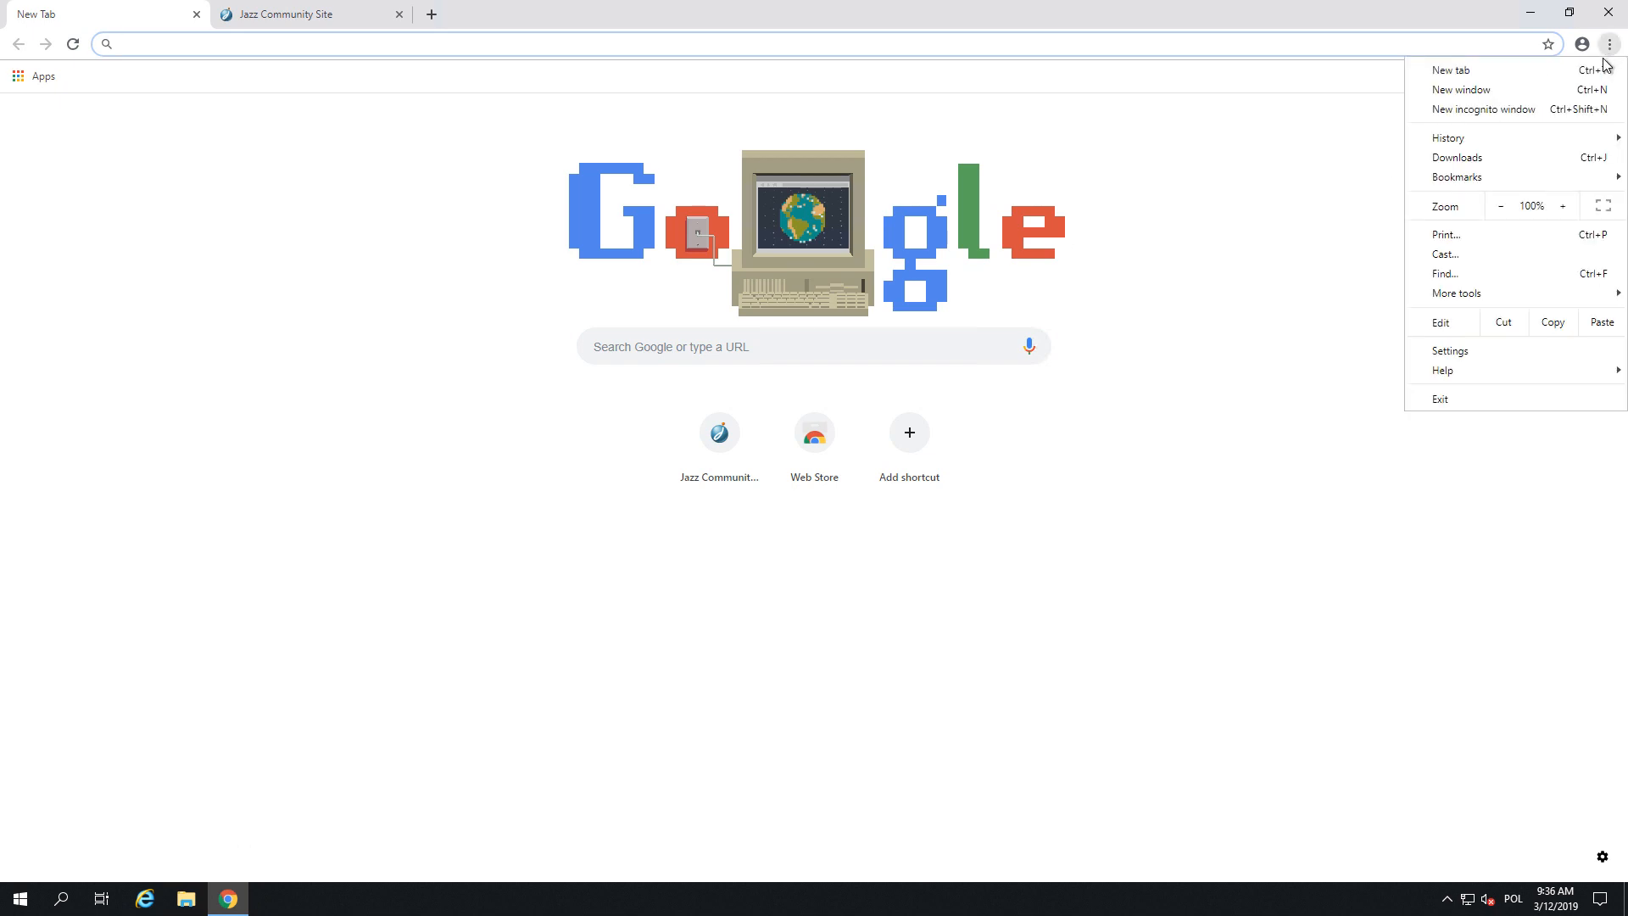
left_click(1469, 348)
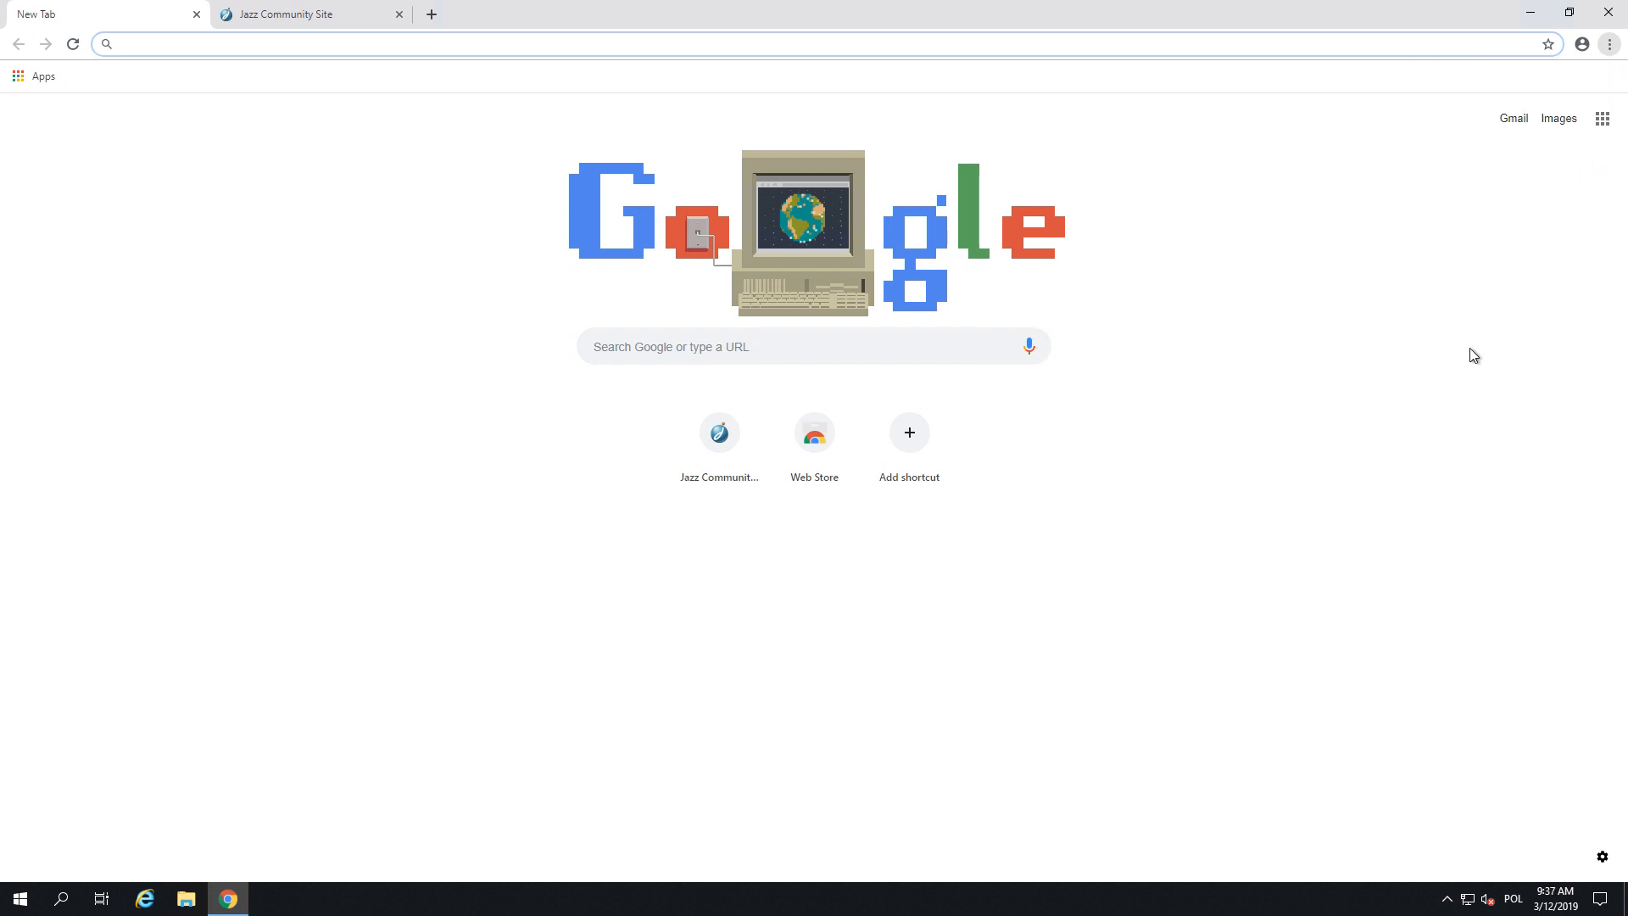
scroll(843, 556, "down", 7)
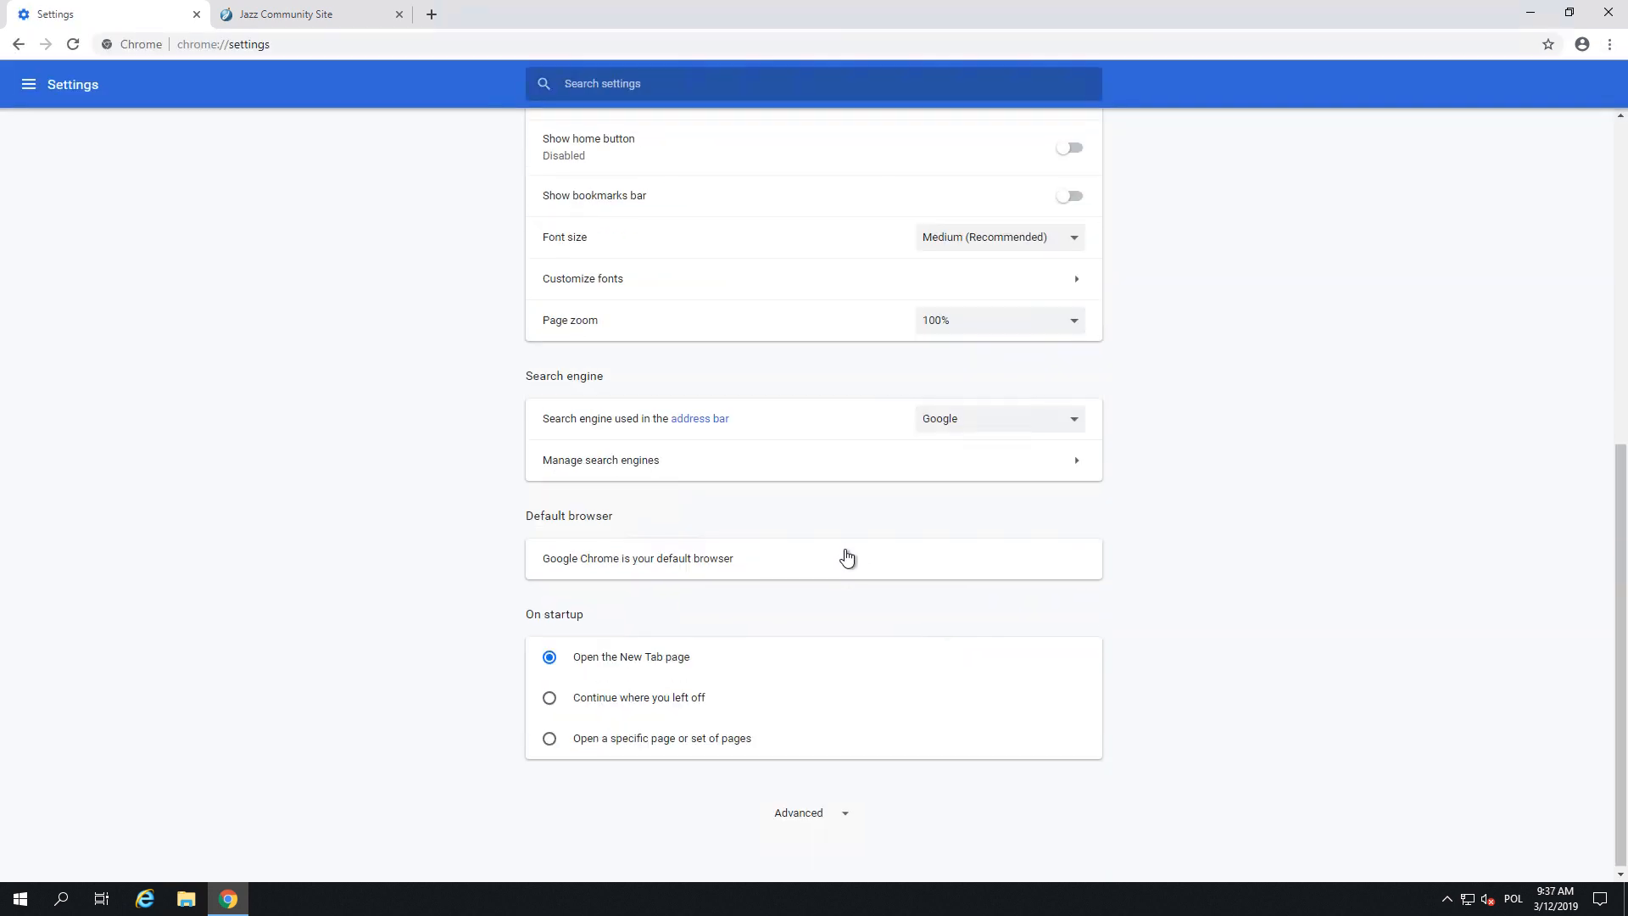
left_click(819, 814)
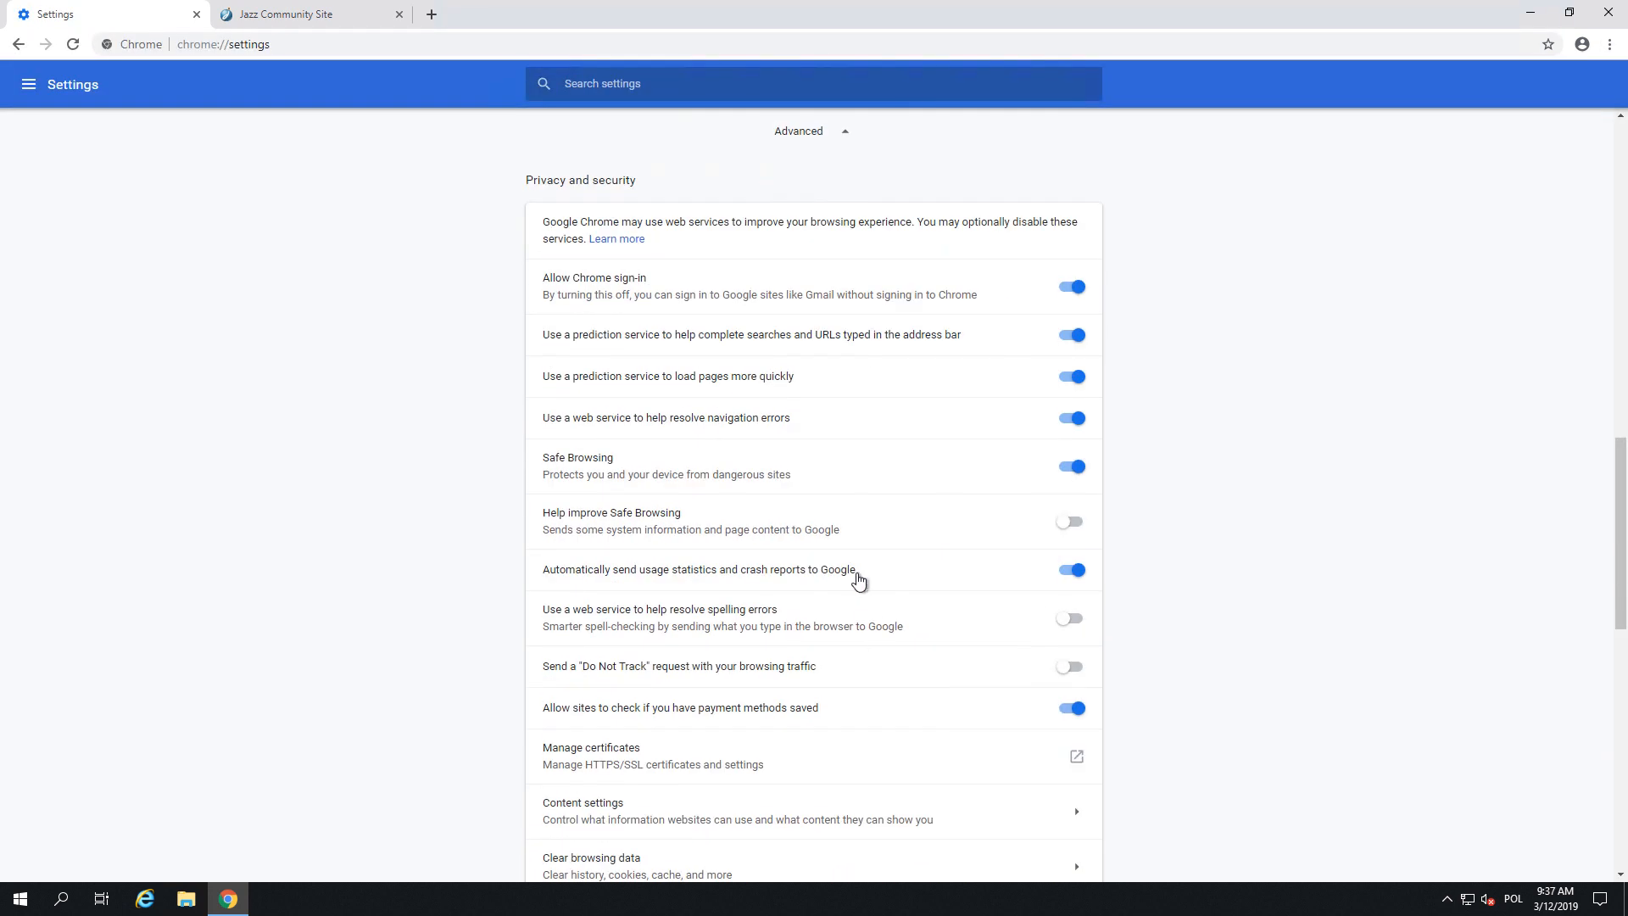
scroll(745, 613, "up", 1)
scroll(661, 748, "down", 1)
scroll(662, 744, "down", 1)
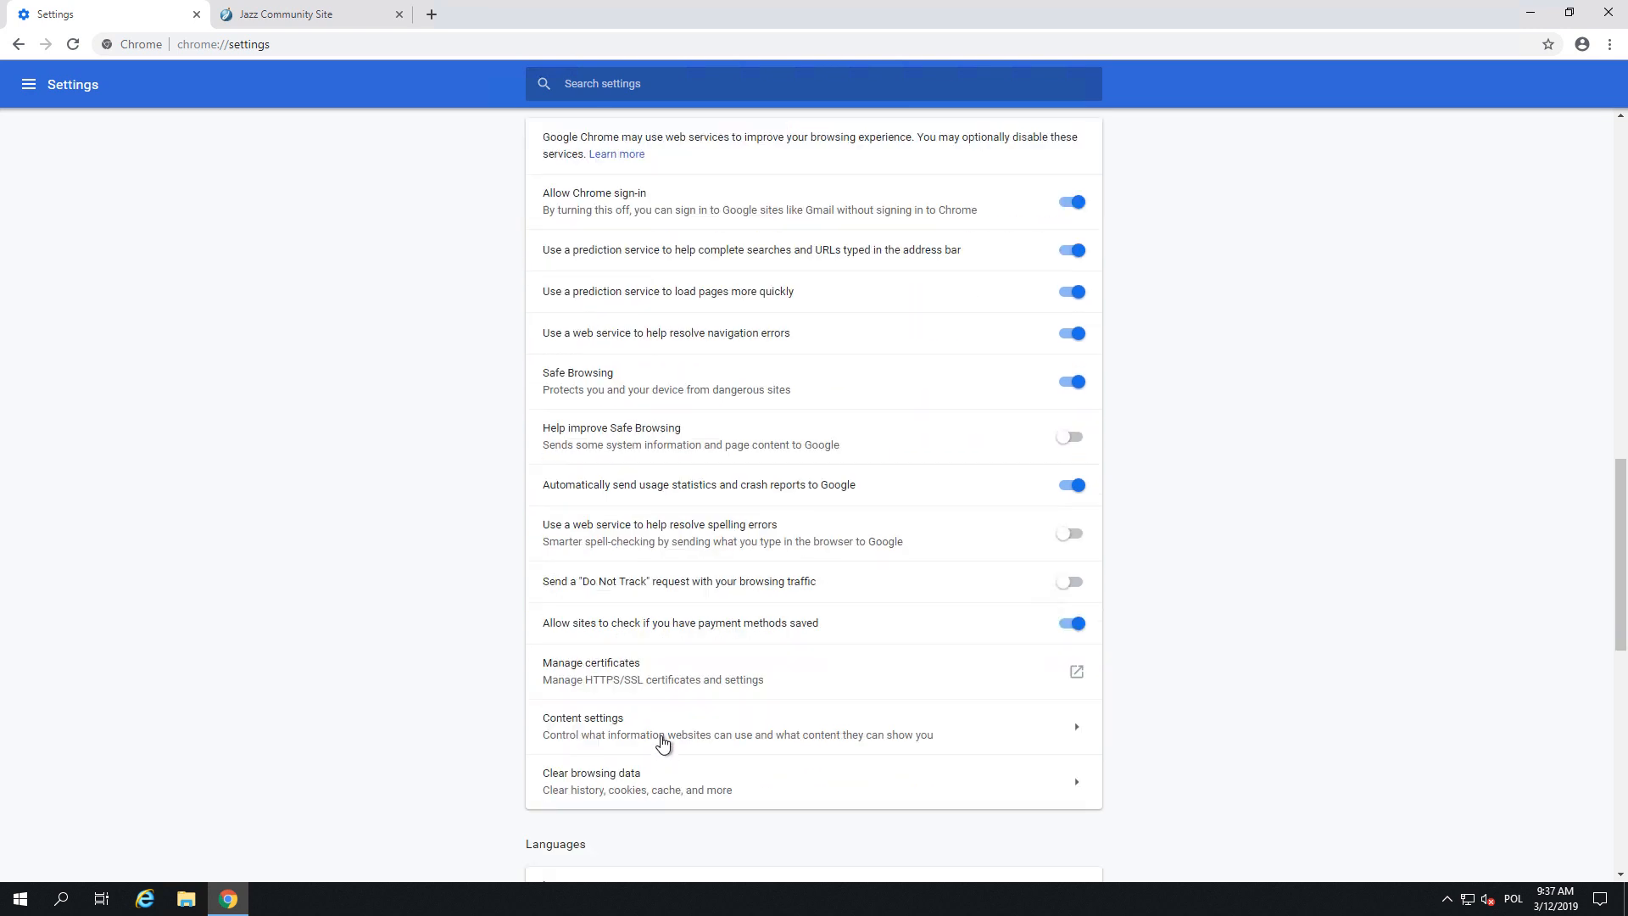
left_click(657, 728)
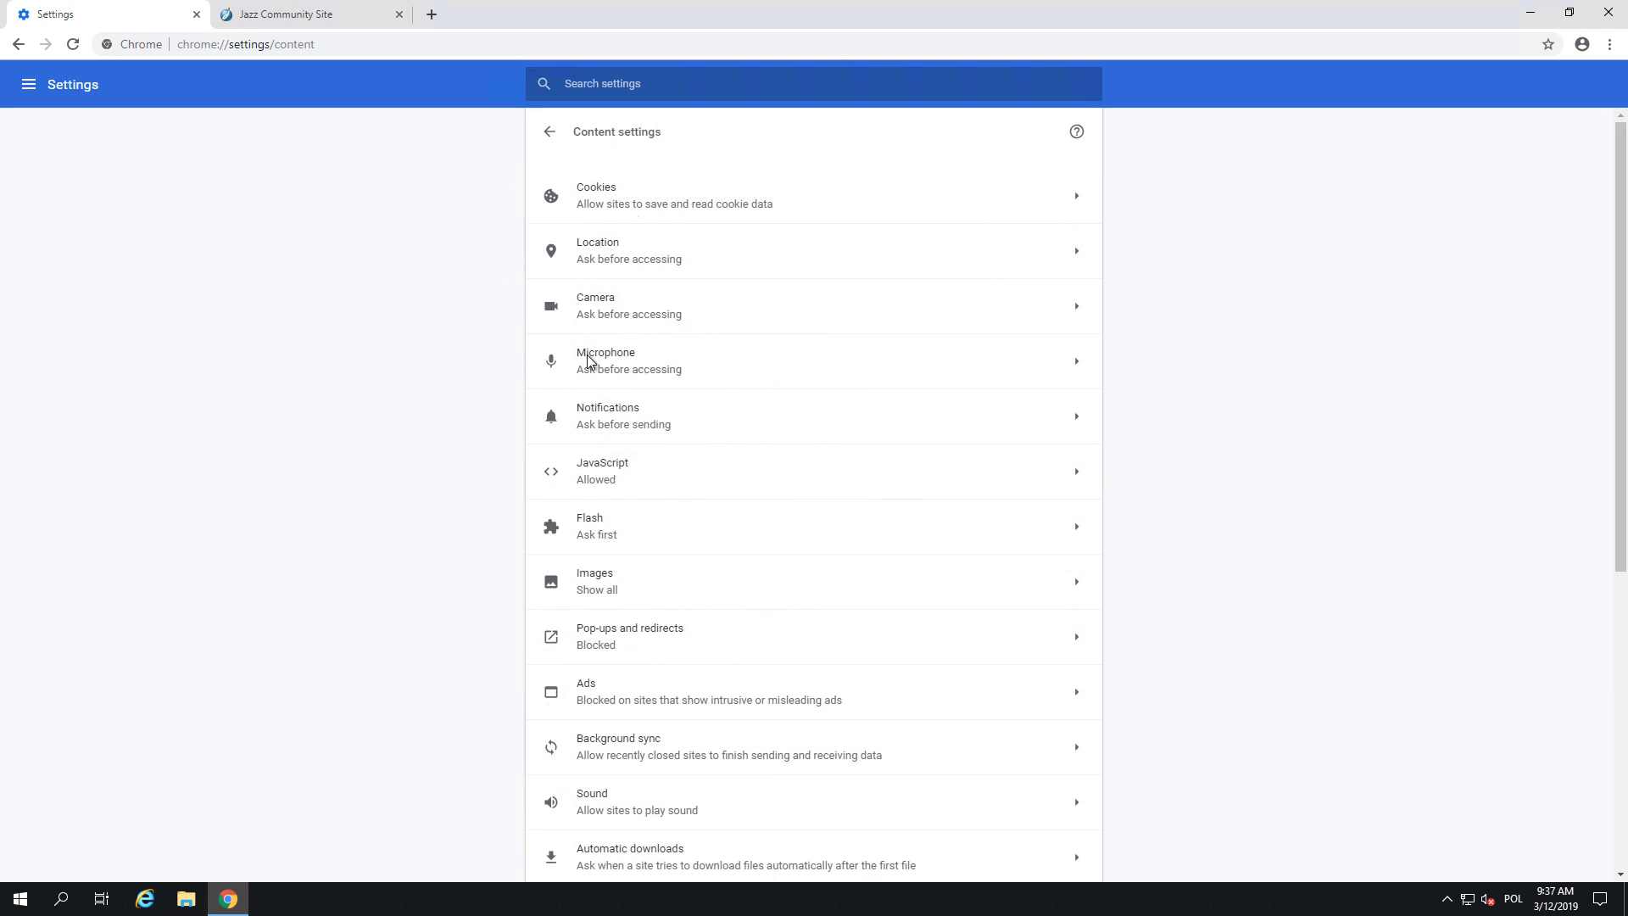
- Allow pop-ups and redirects for all sites and return to the main settings page
left_click(689, 644)
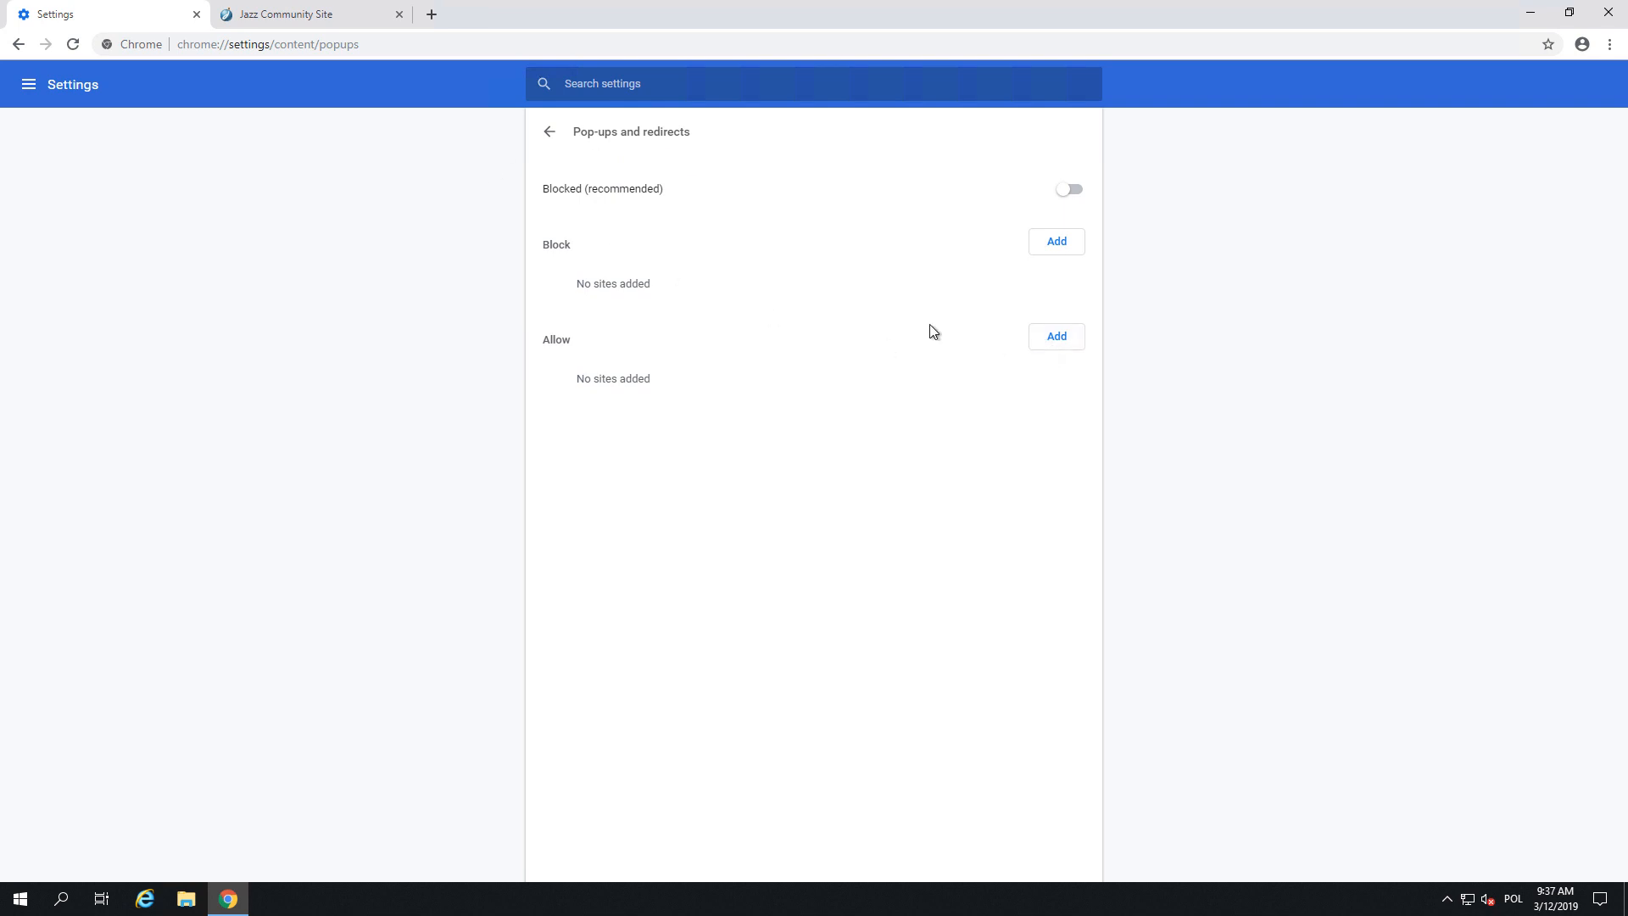
left_click(1071, 192)
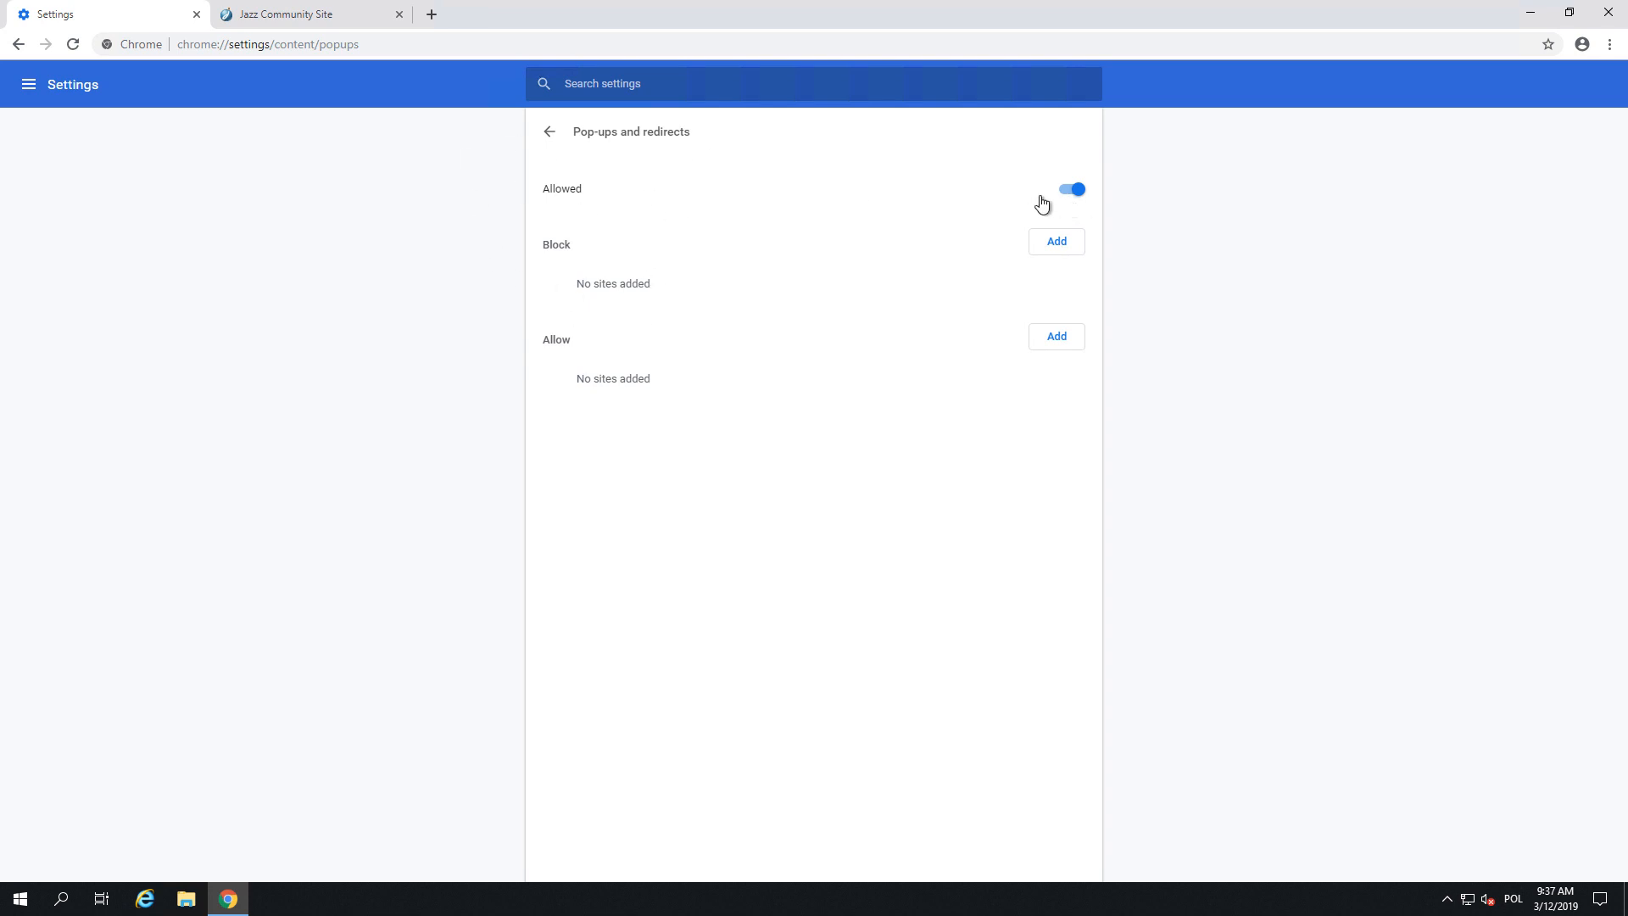
left_click(550, 143)
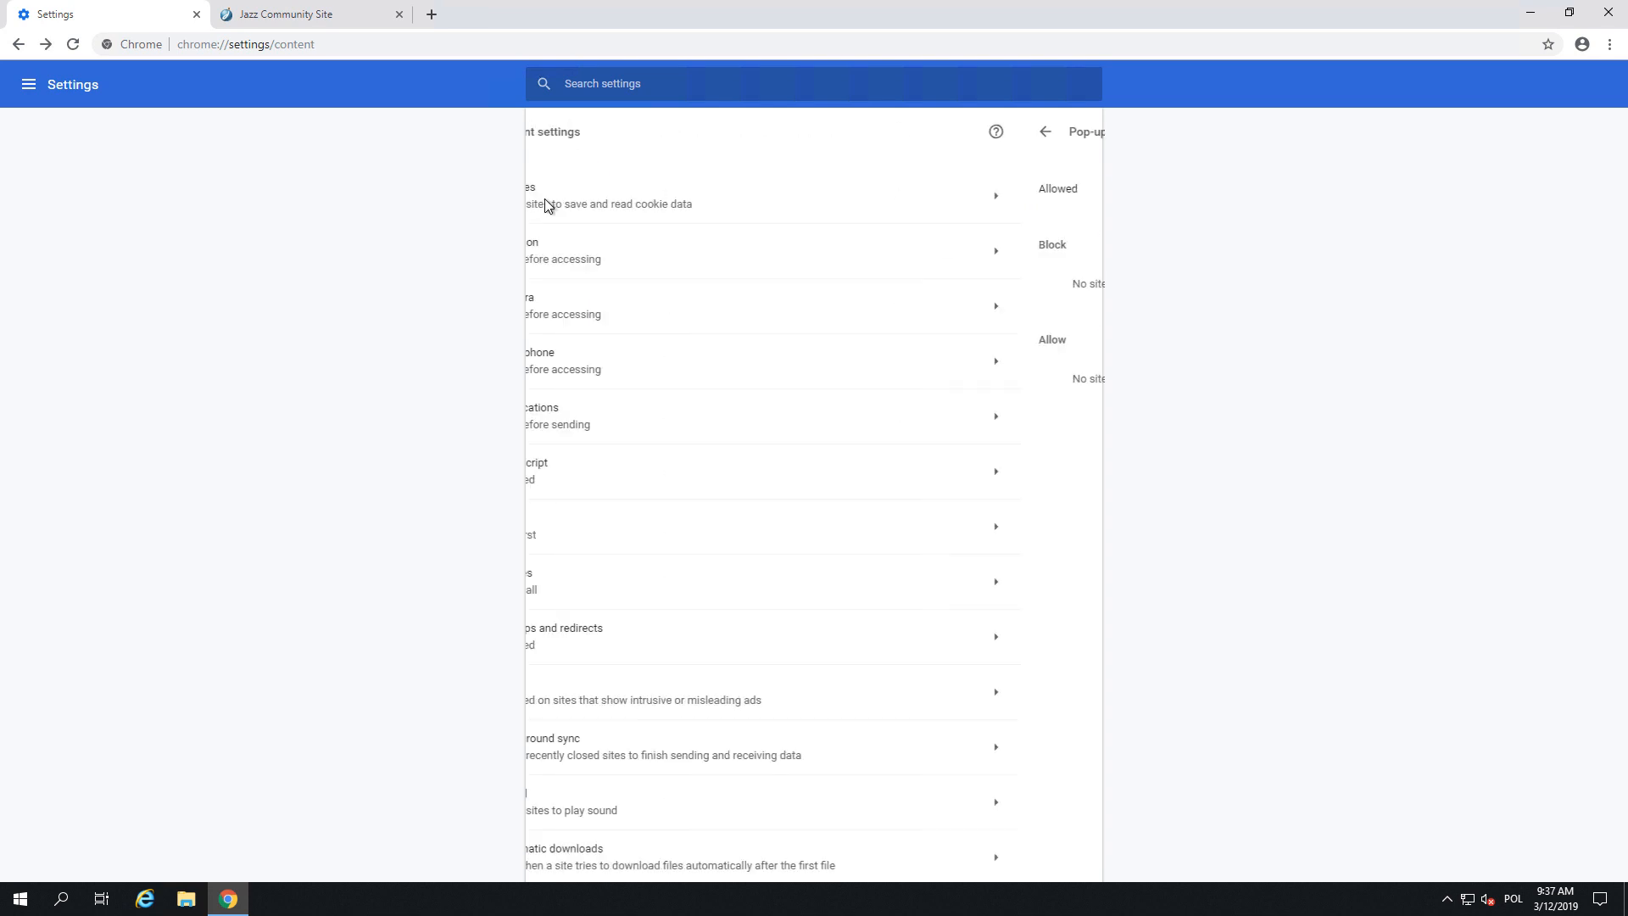
left_click(547, 138)
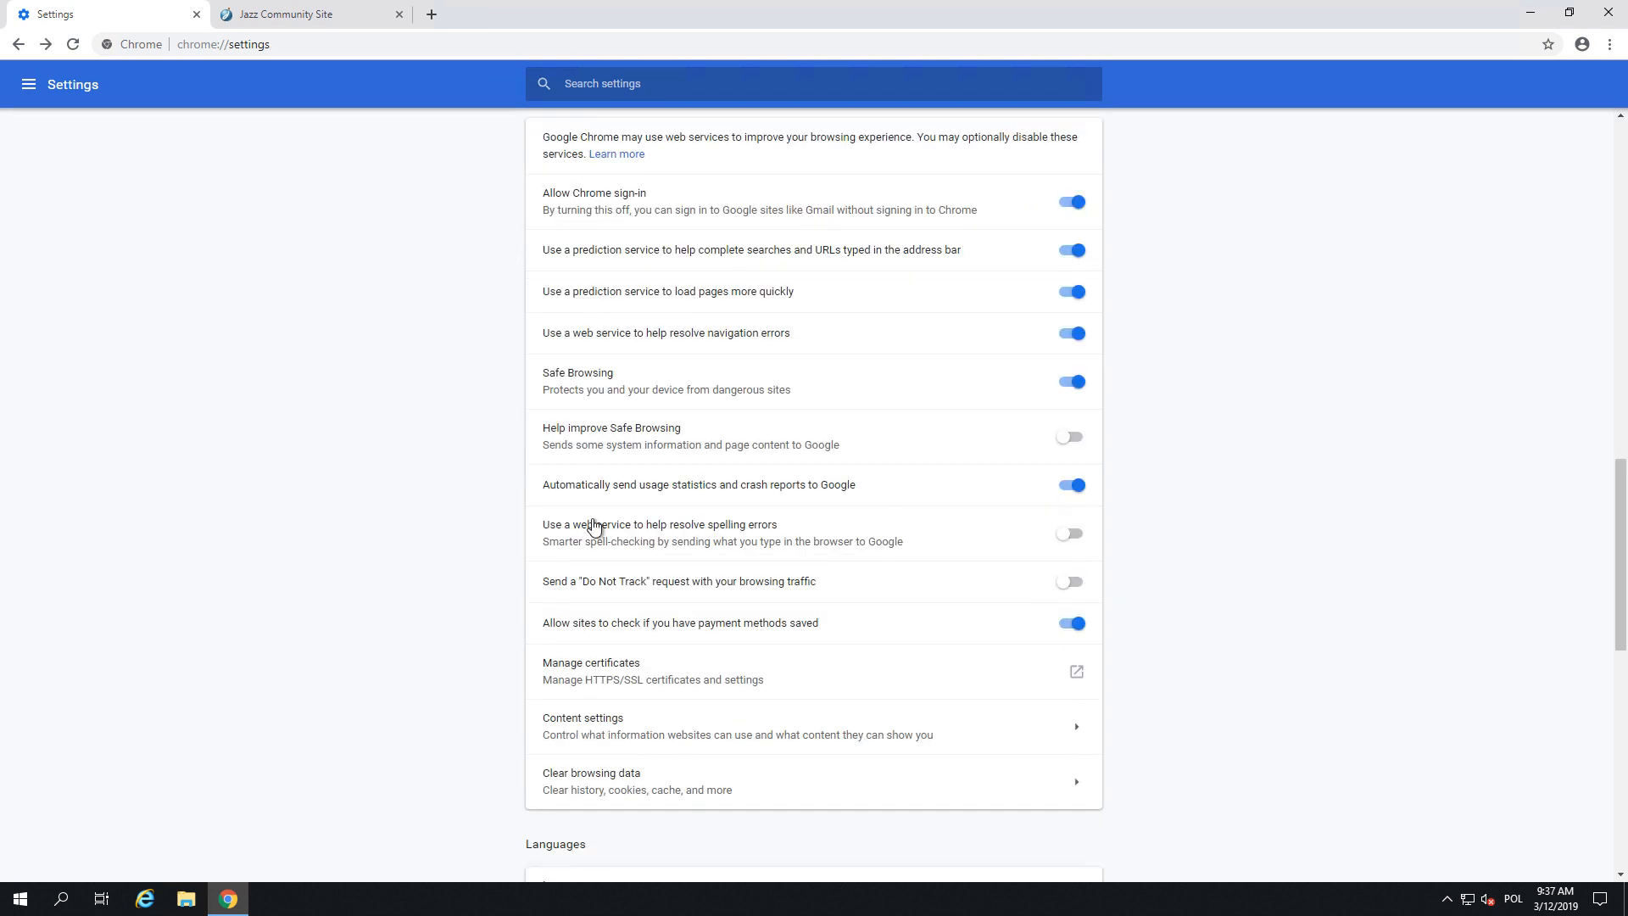
scroll(594, 611, "up", 15)
scroll(587, 581, "up", 1)
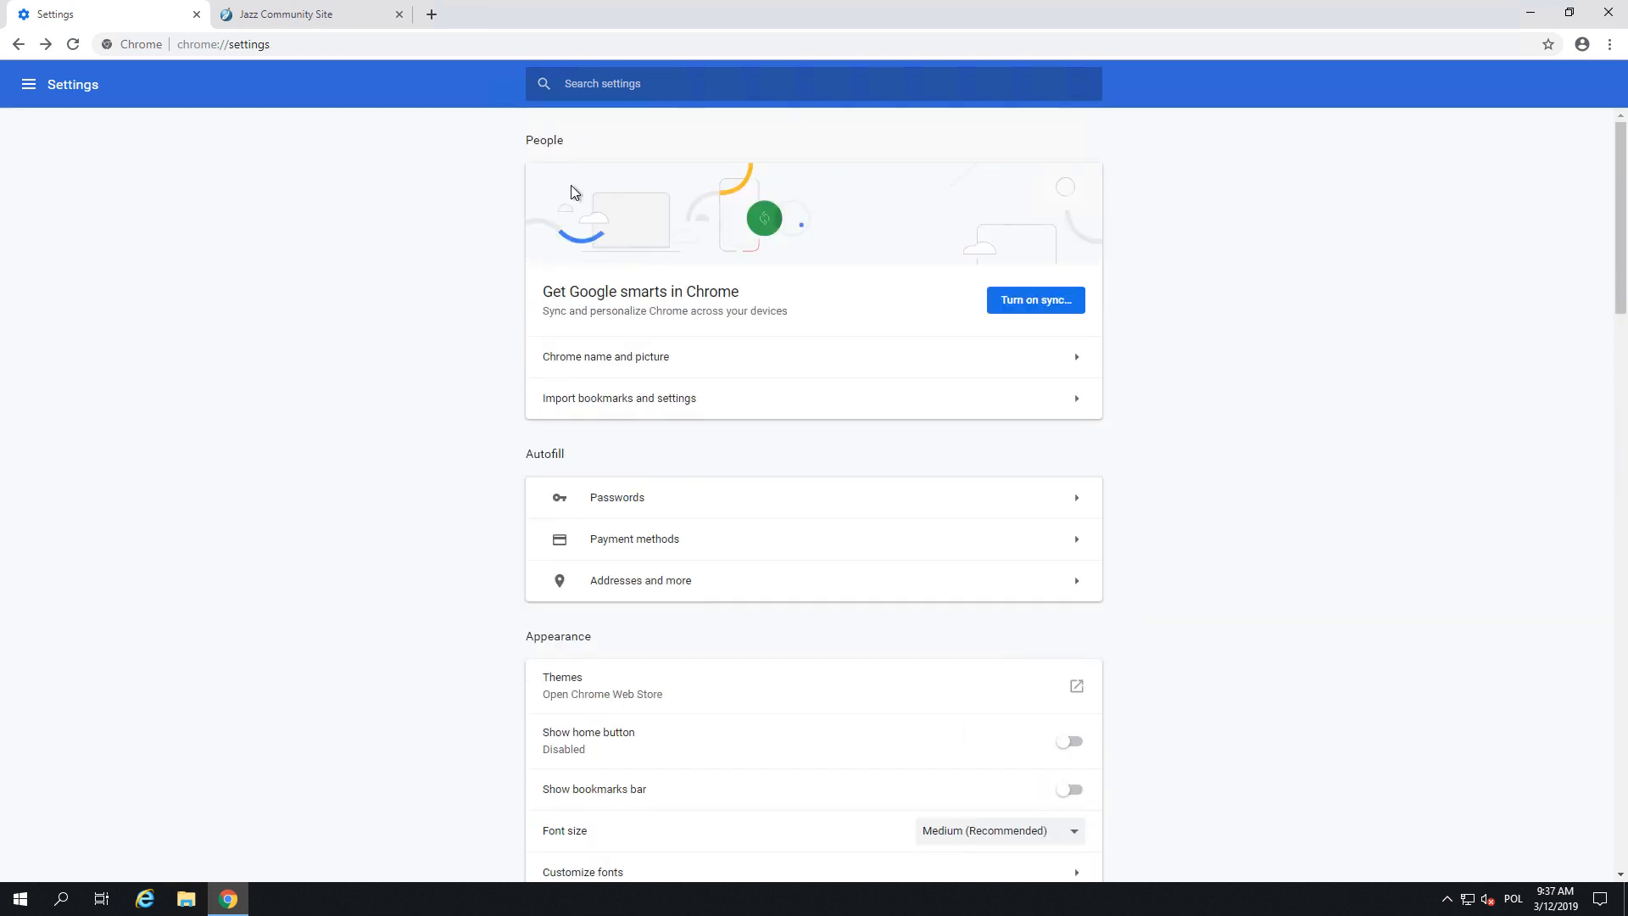
- Load google.com in place of the settings page
left_click(263, 44)
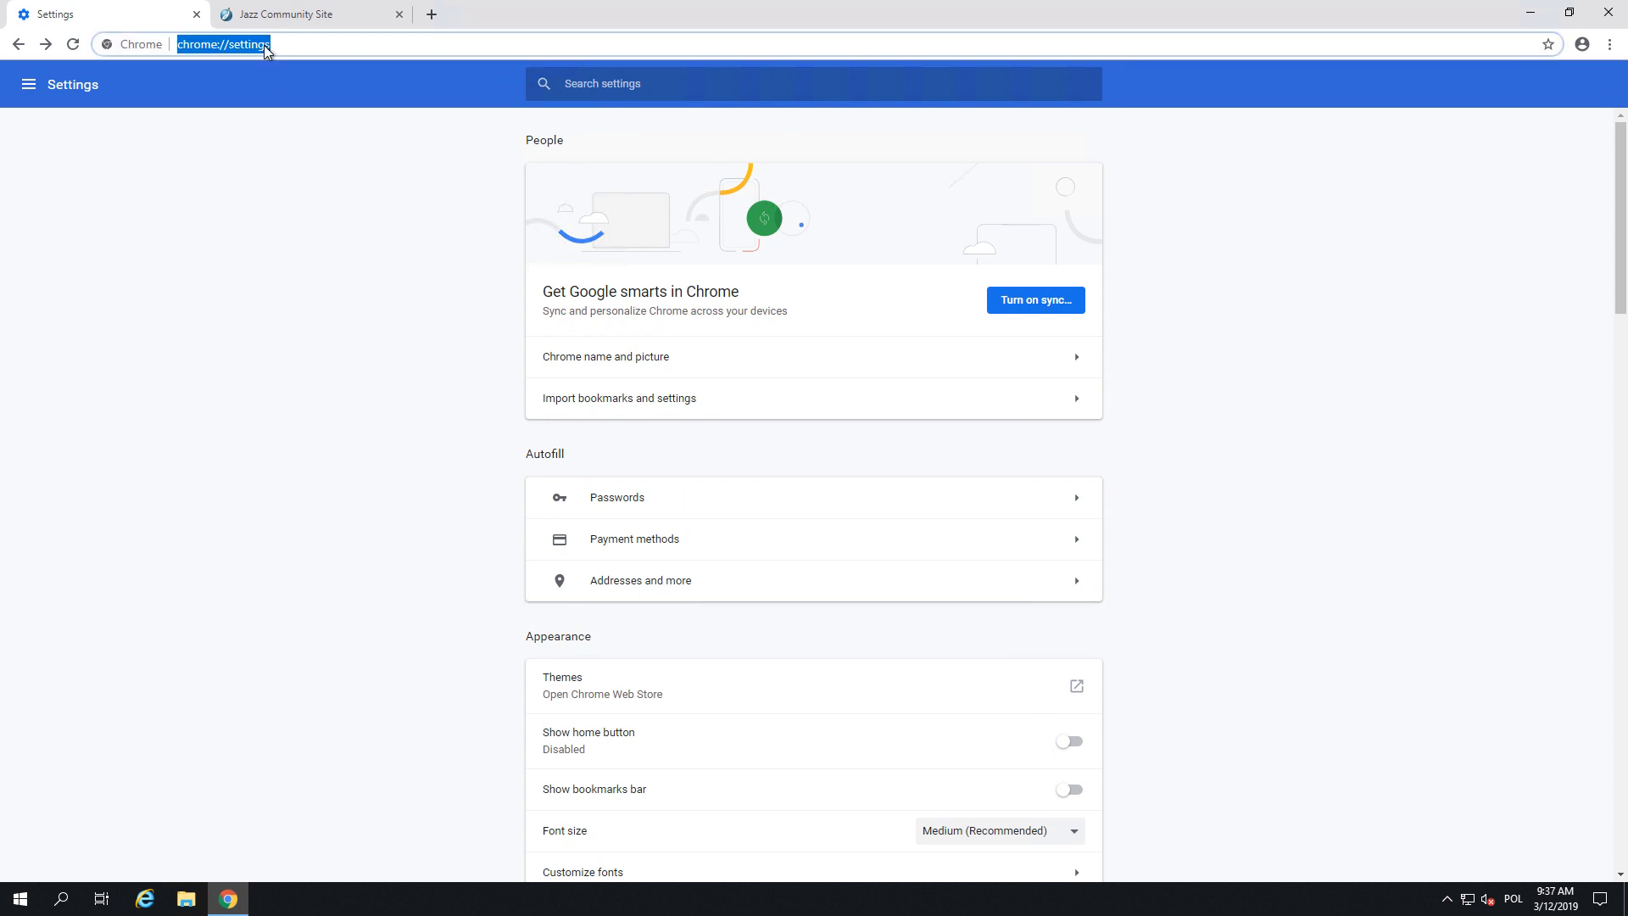
type("g")
type("oole.")
key("BackSpace")
key("BackSpace")
key("BackSpace")
type("gle.com")
key("Return")
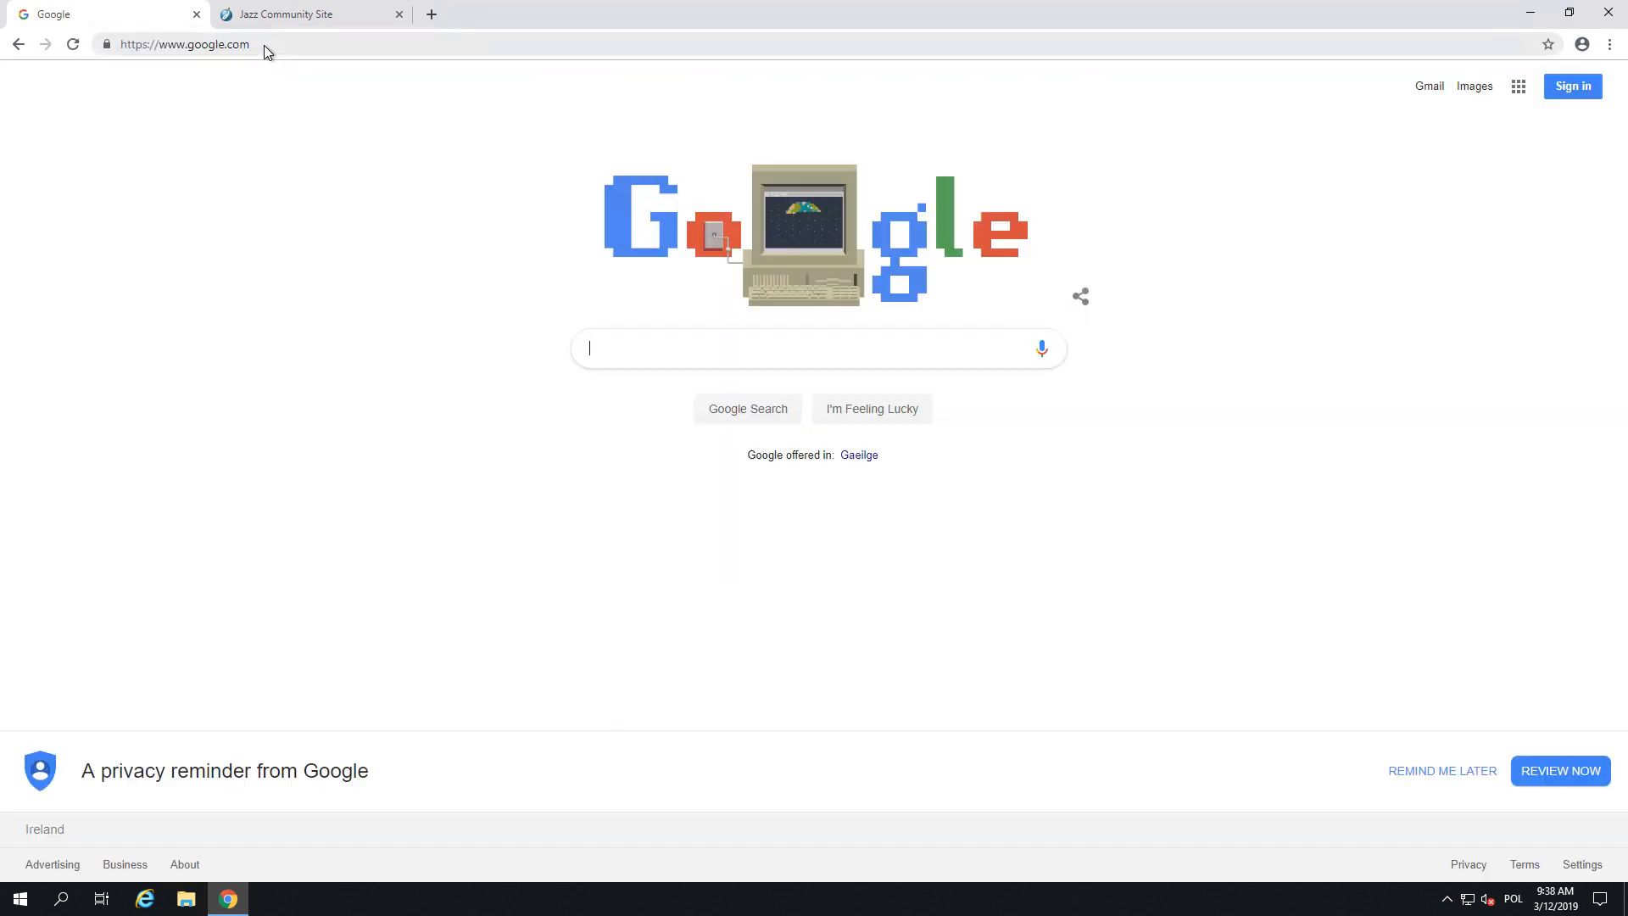
- Search for 7-zip, open the official 7-zip.org site and download the 64-bit x64 Windows installer
type("7-zip")
key("Return")
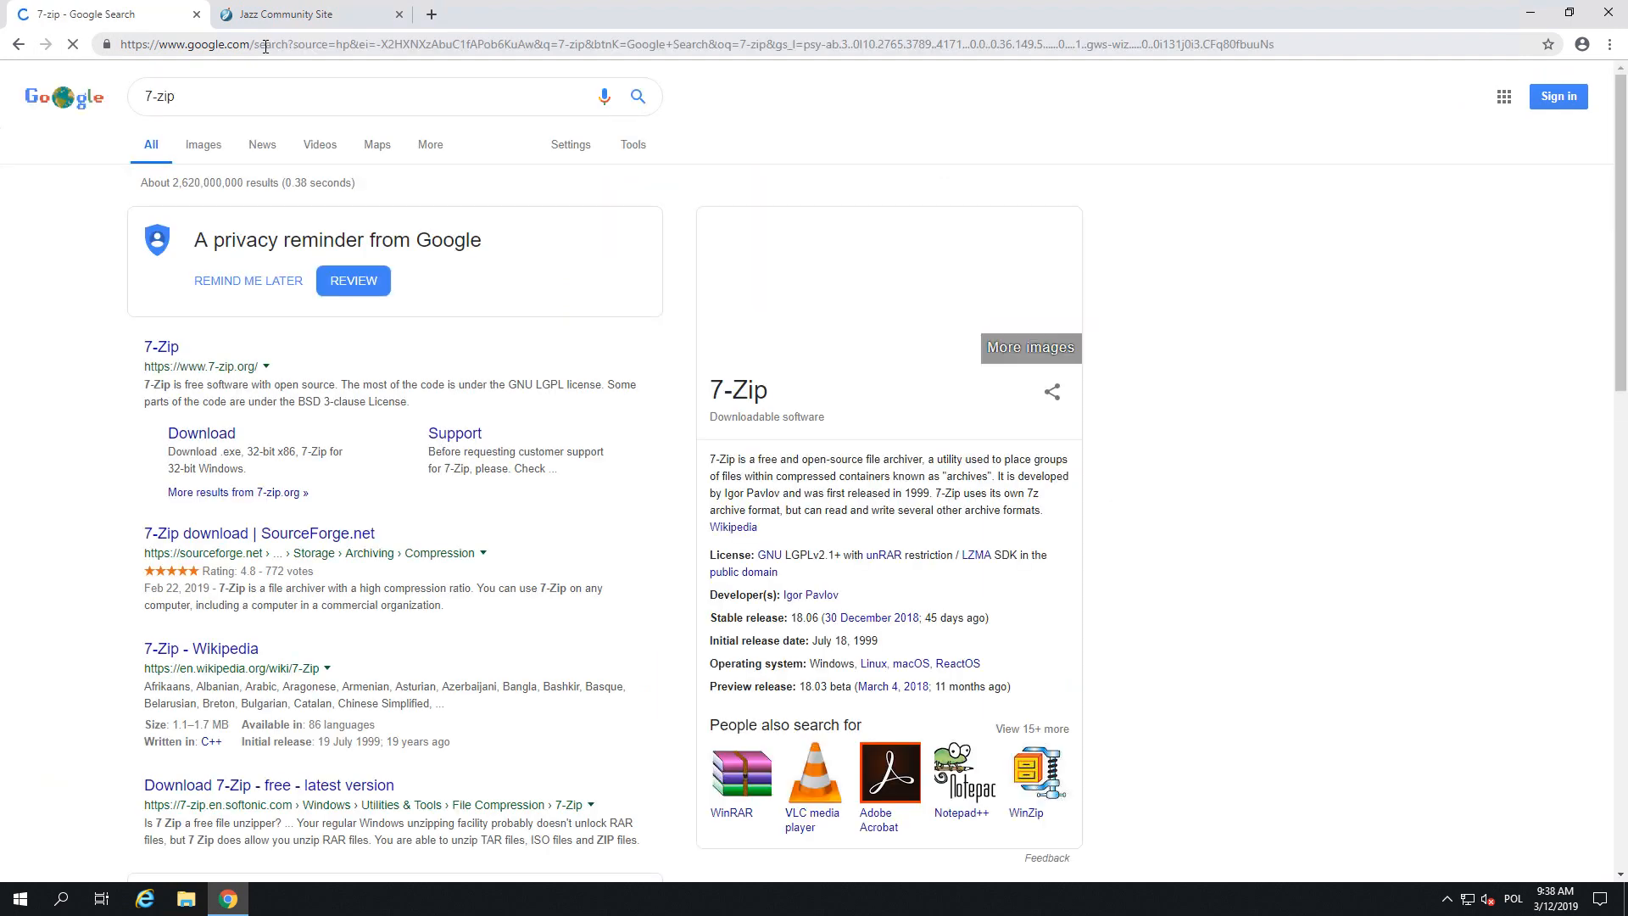
left_click(173, 351)
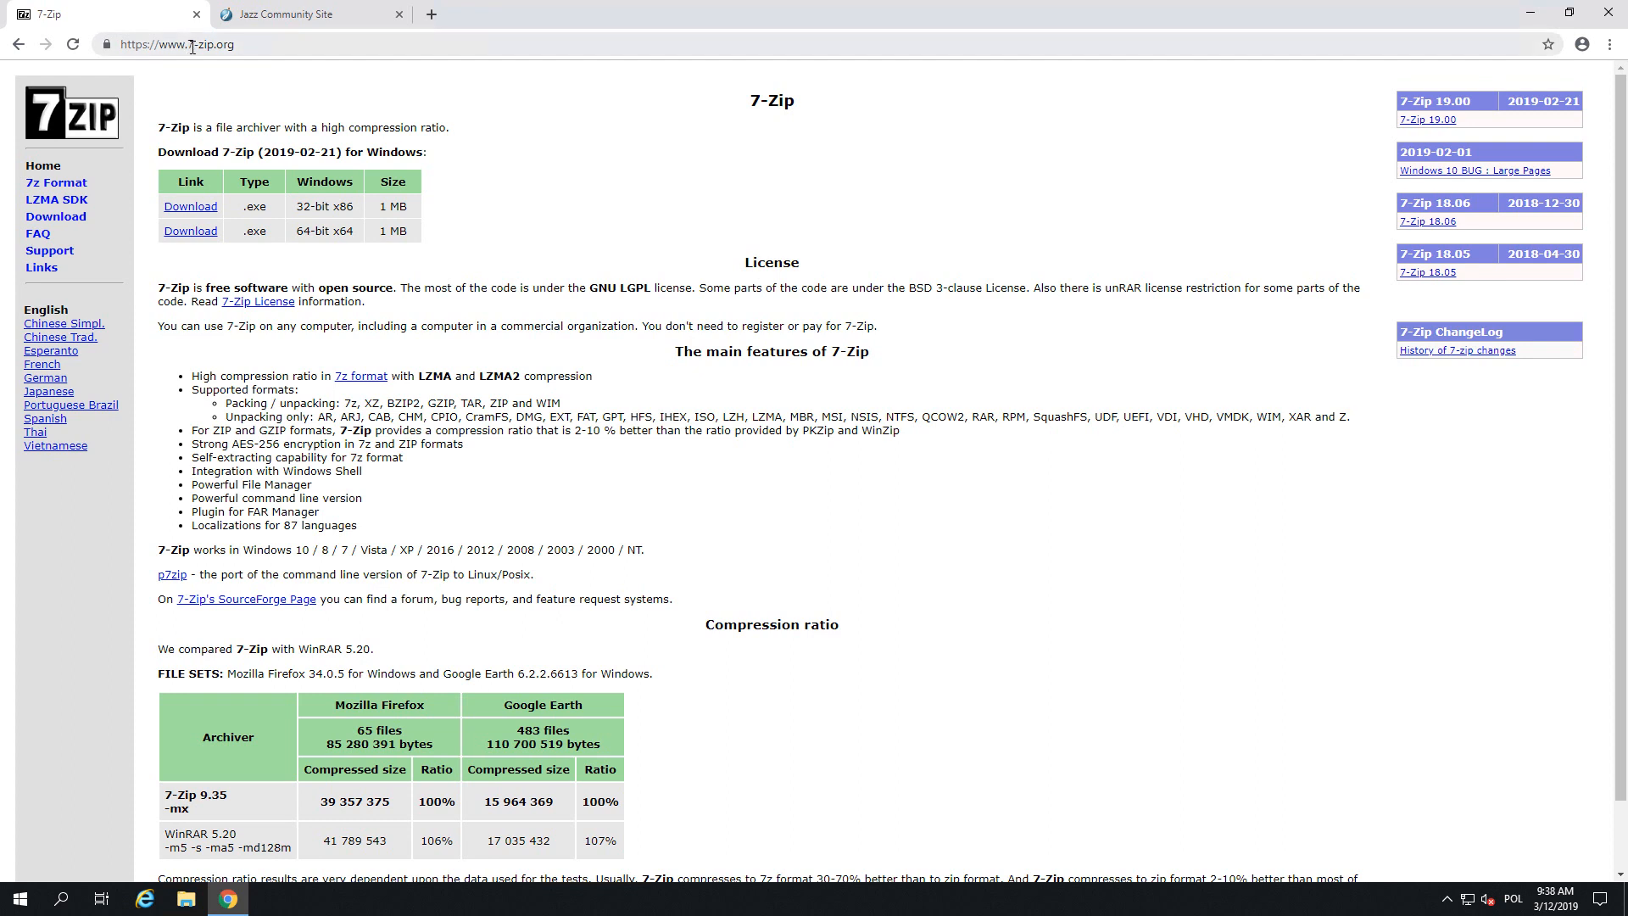
left_click(212, 230)
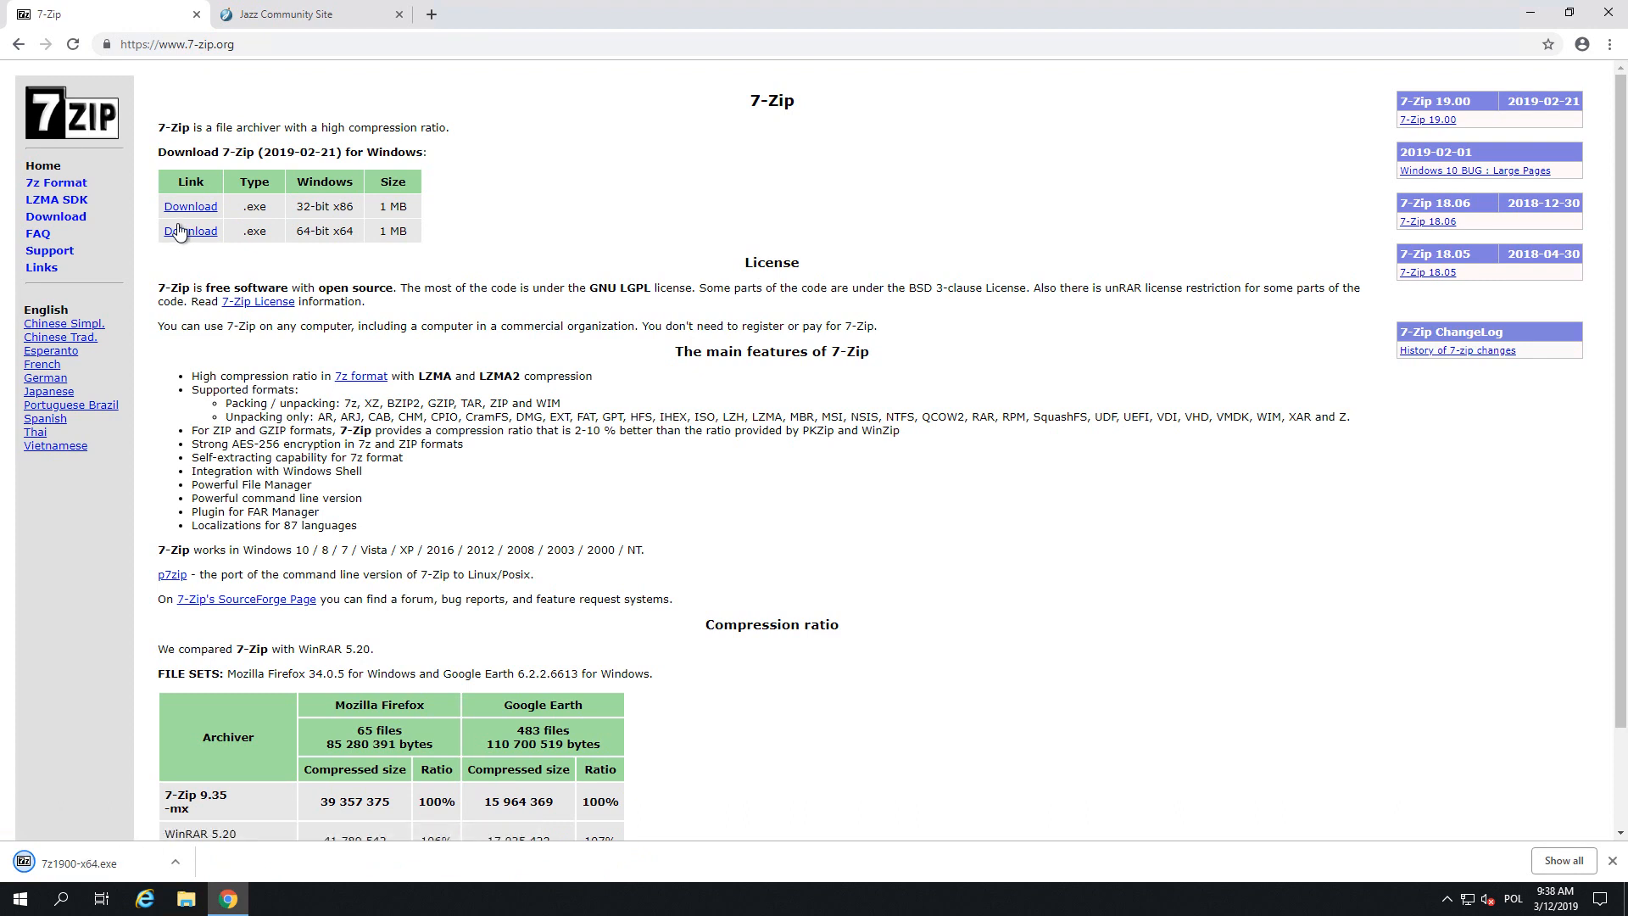
- Run the downloaded 7z1900-x64 installer from its folder, install 7-Zip in the default destination, and close the setup and folder windows
left_click(174, 862)
left_click(209, 802)
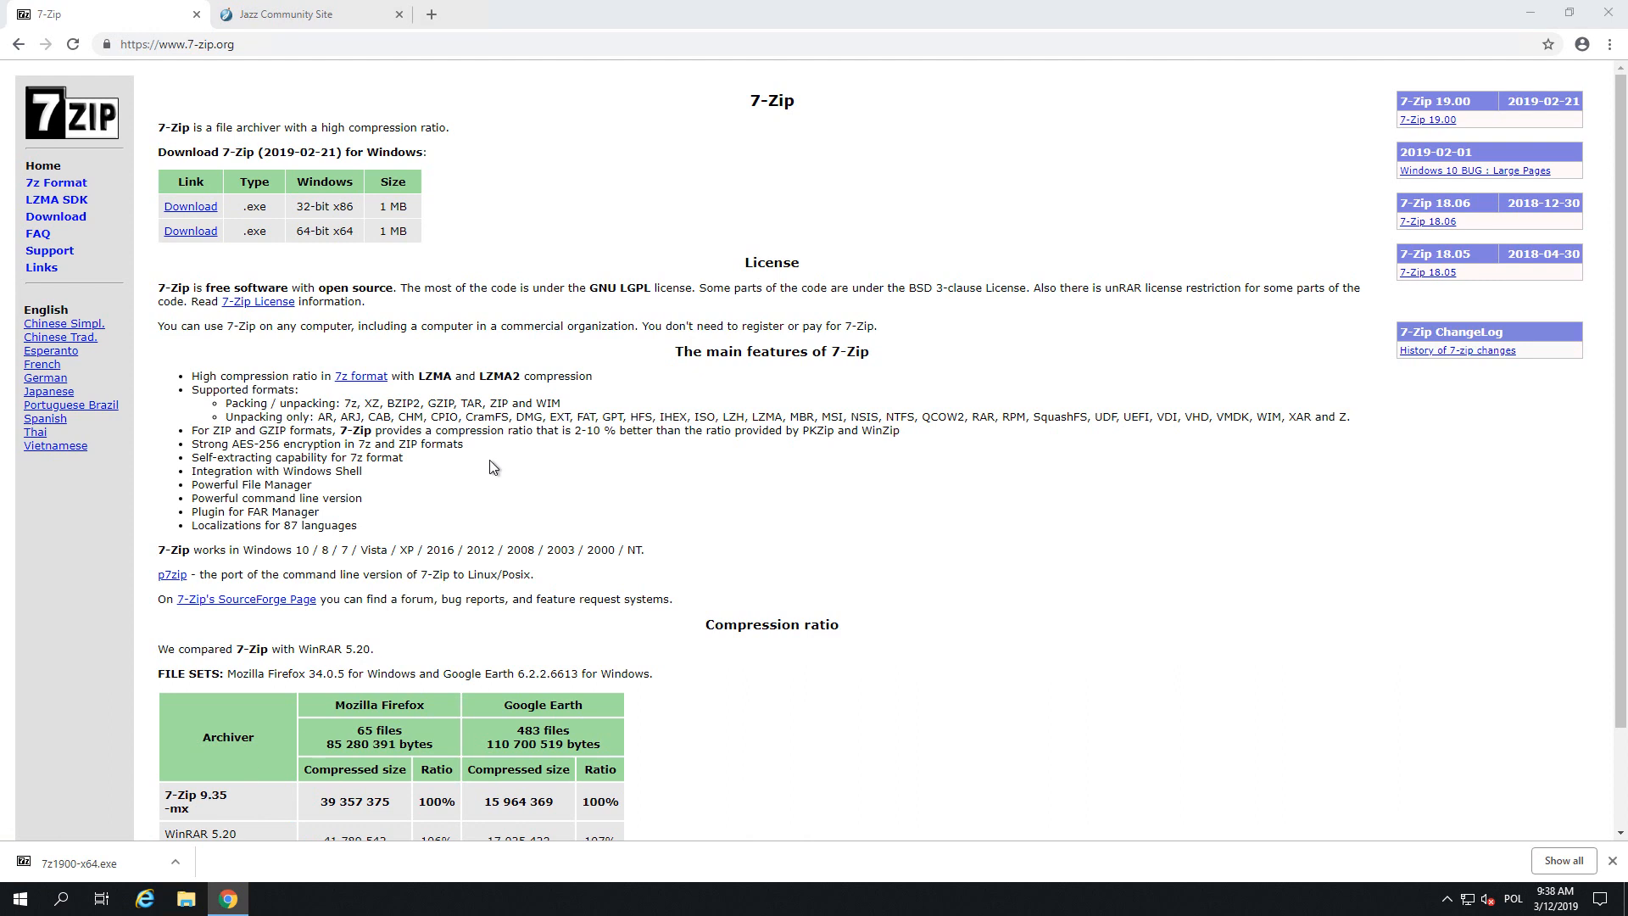
double_click(533, 291)
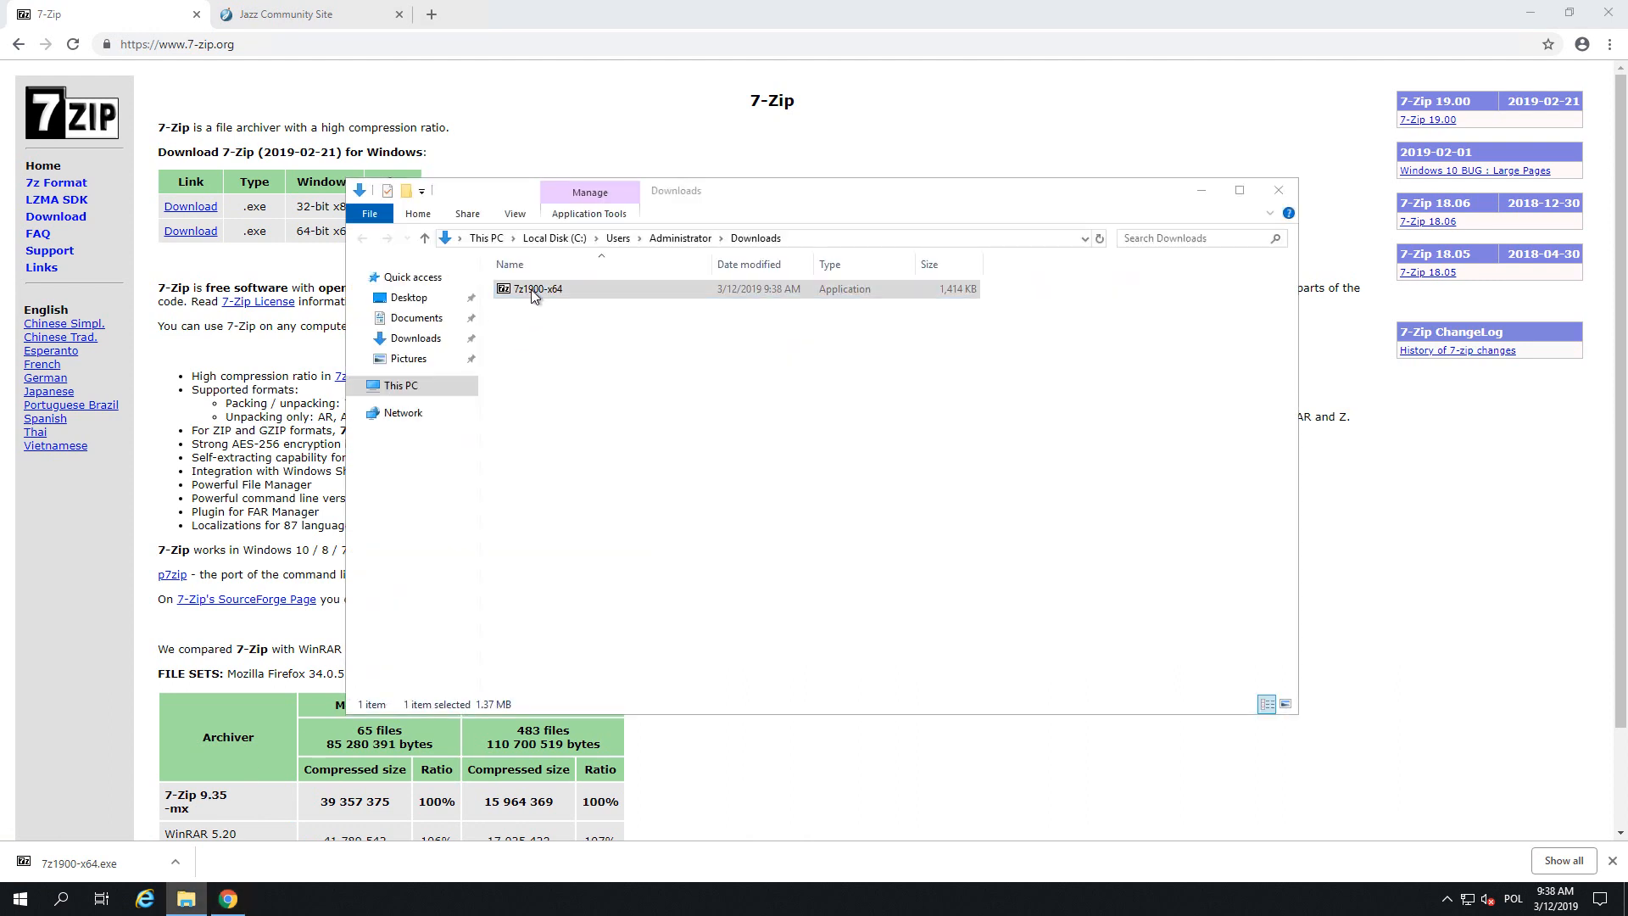
left_click(781, 504)
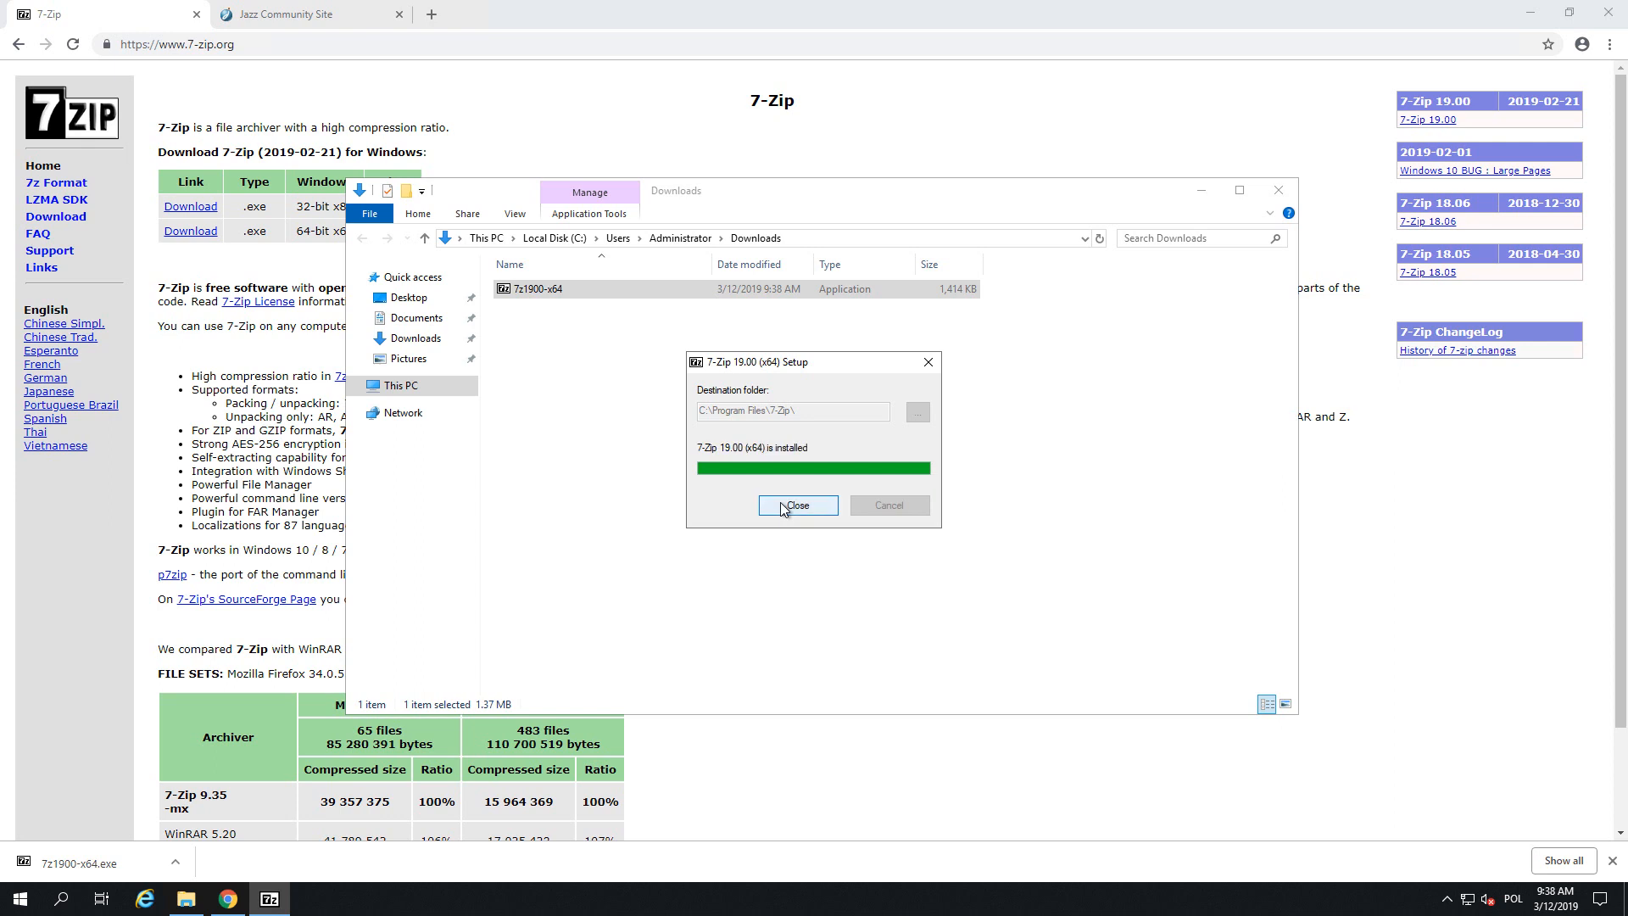
left_click(792, 507)
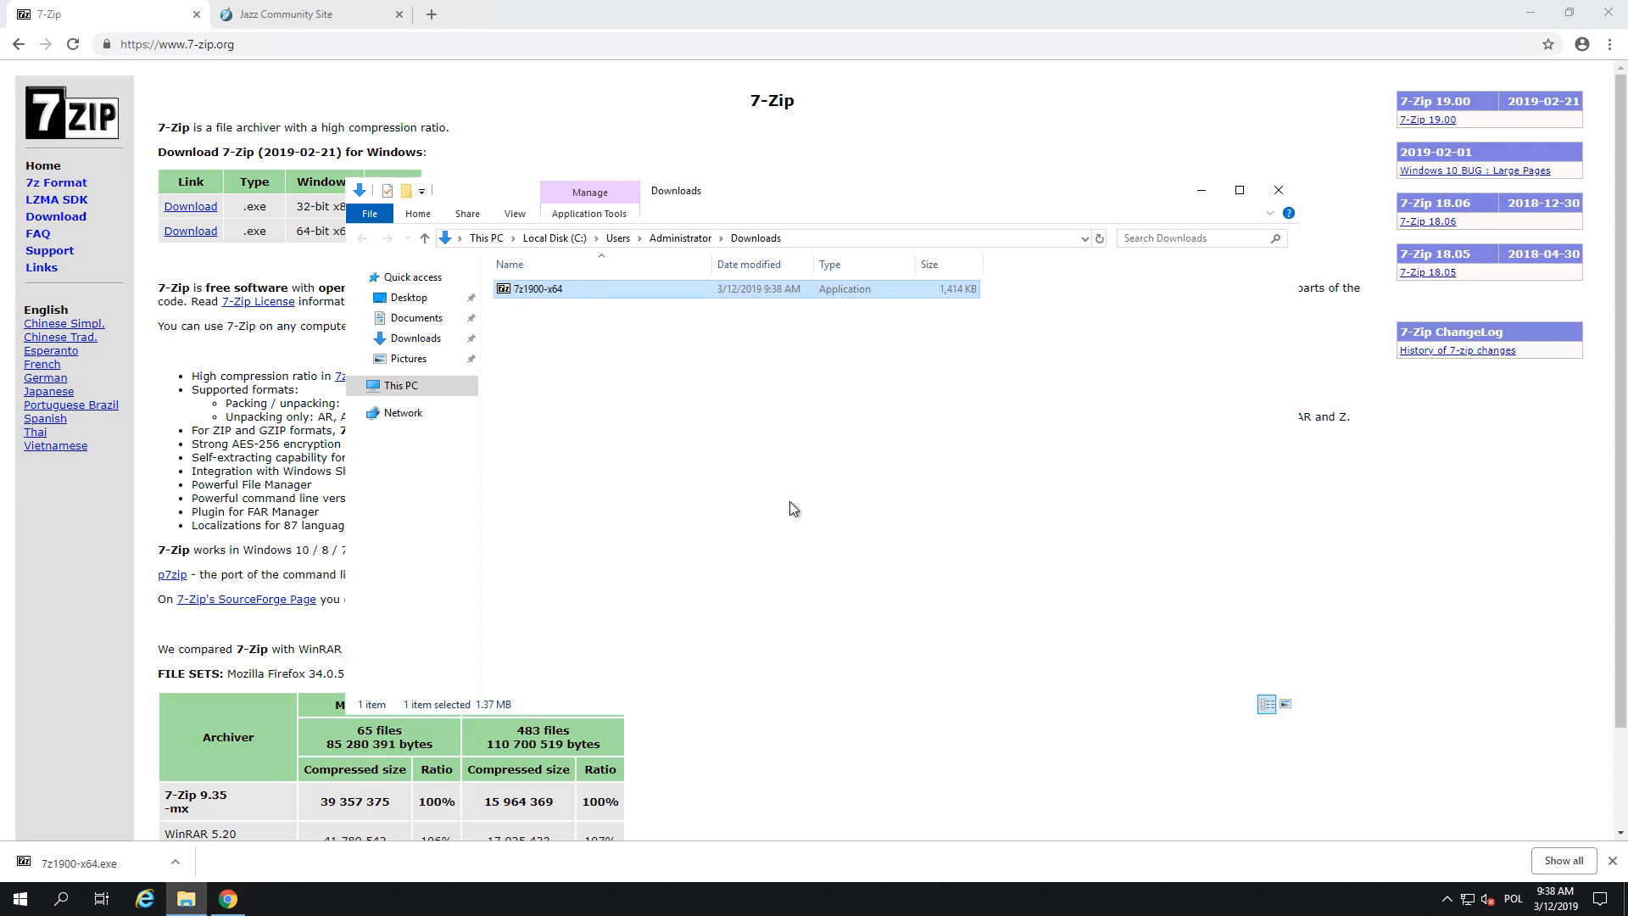
left_click(1278, 190)
- Search the web for notepad++, open its official site and download the Notepad++ 7.6.4 installer for 32-bit x86
left_click(290, 46)
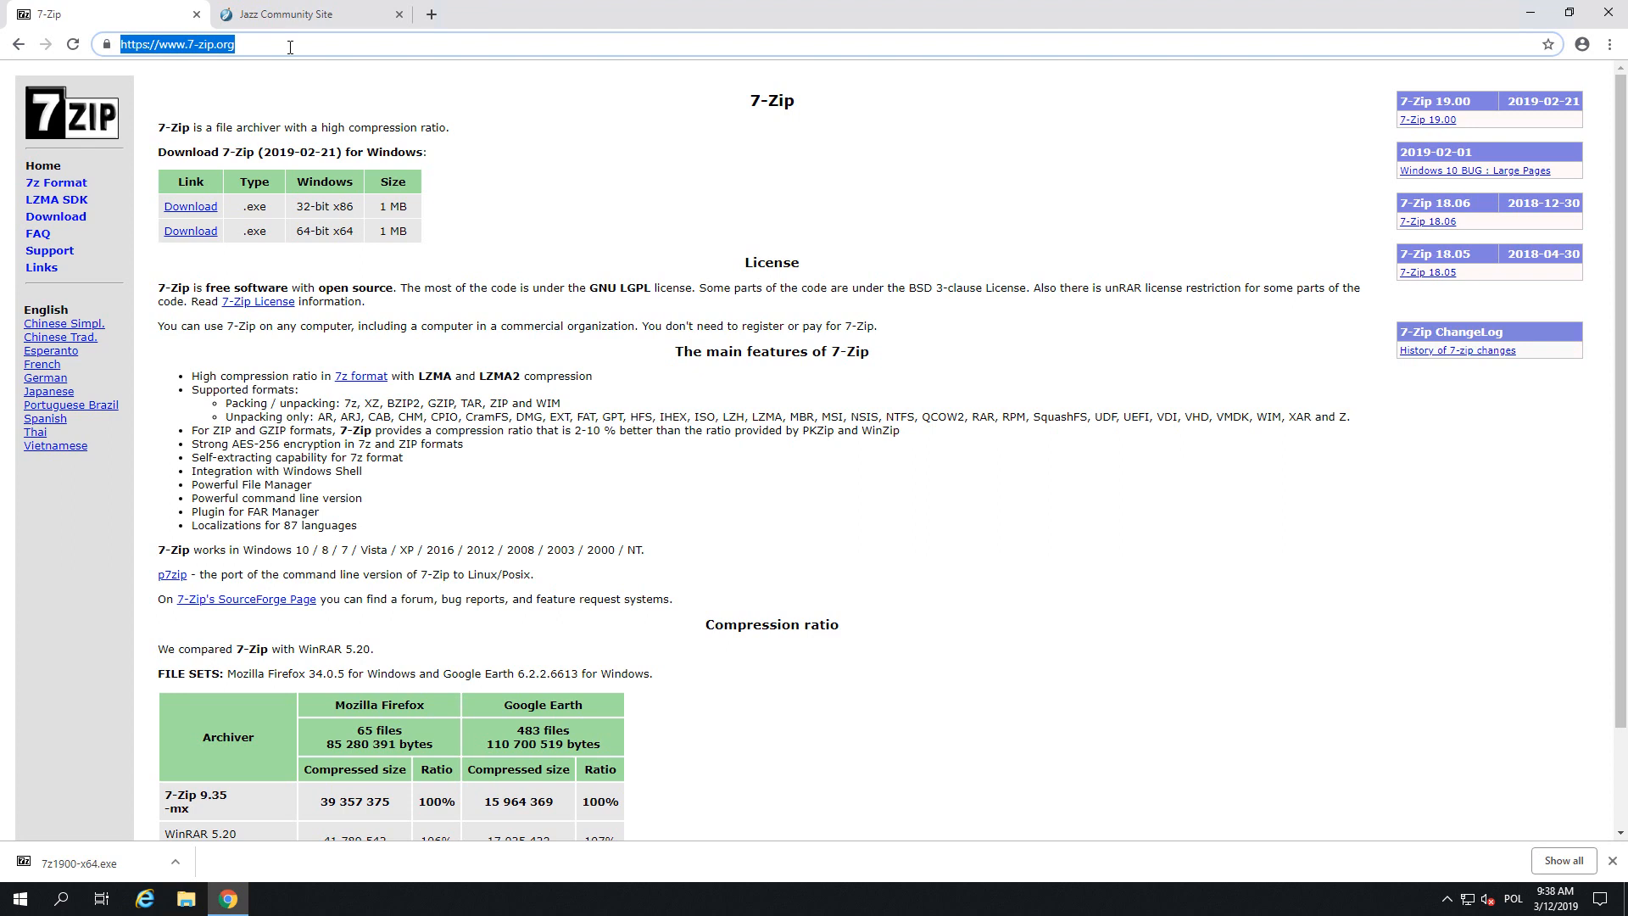
type("notepad++")
key("Return")
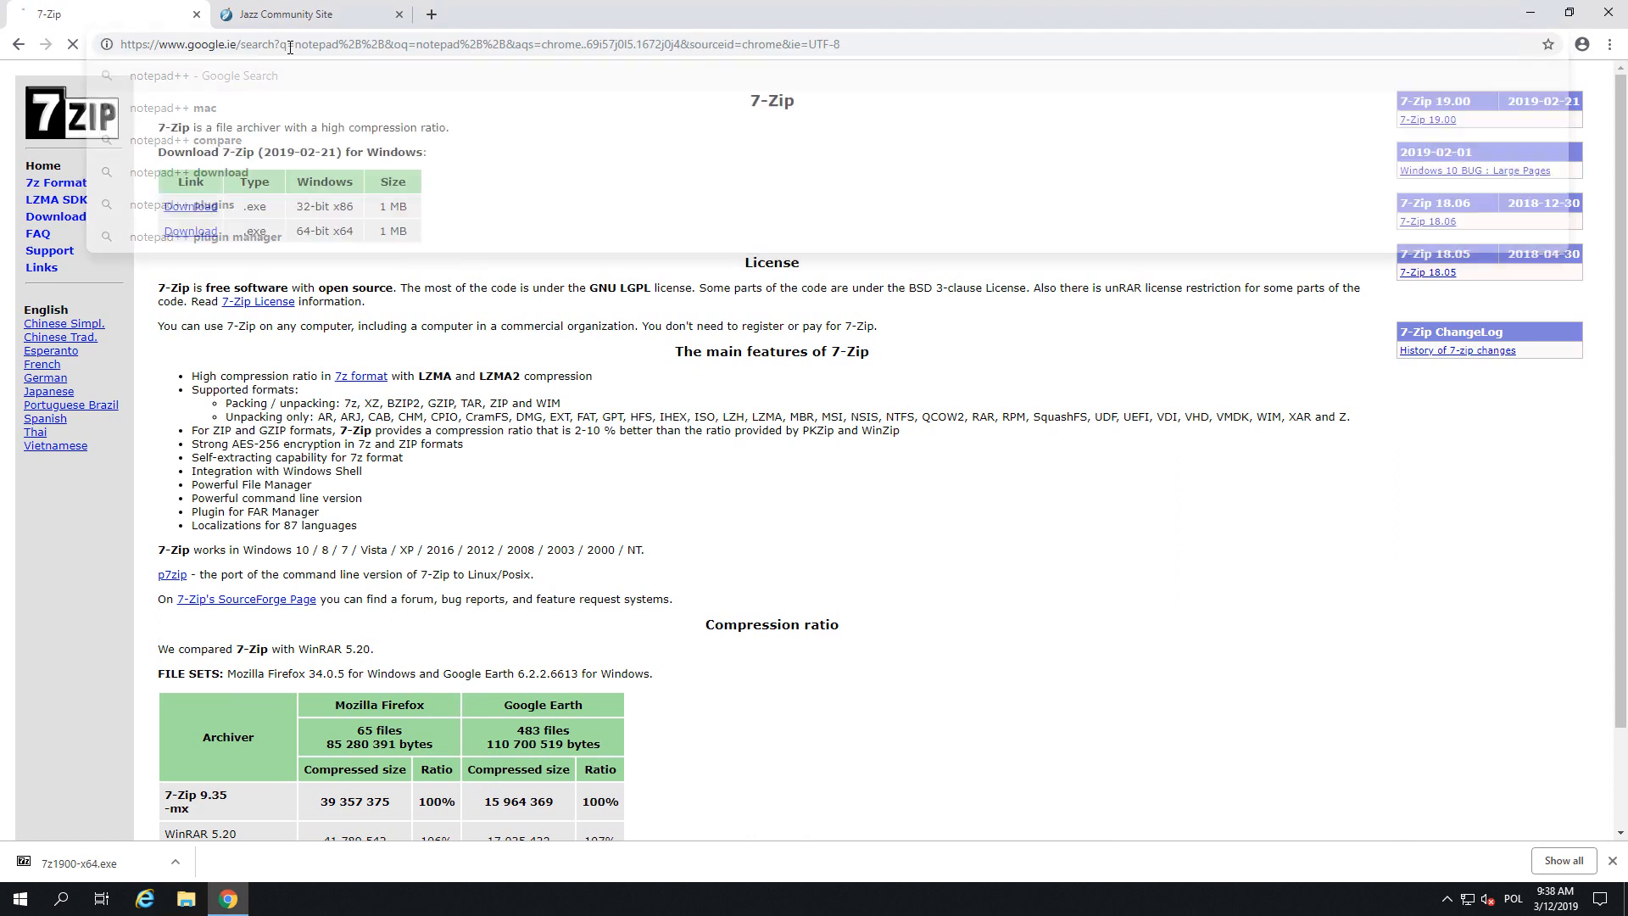
left_click(246, 348)
left_click(426, 625)
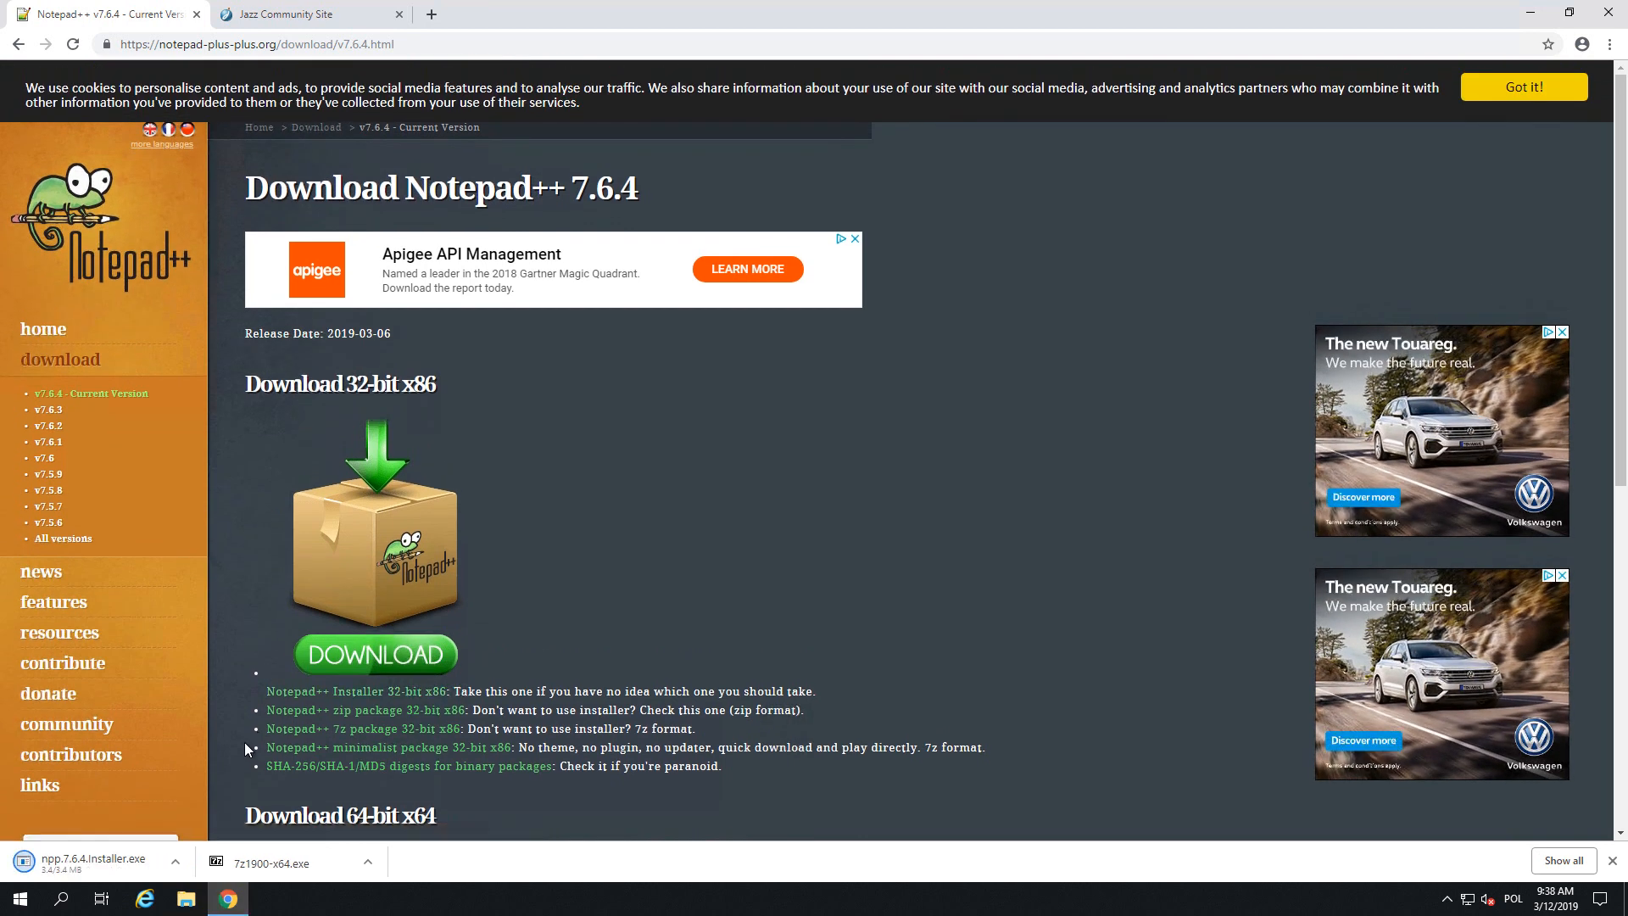
- Run npp.7.6.4.Installer from the Downloads folder and install Notepad++ with the default options and no desktop shortcut
left_click(173, 865)
left_click(204, 790)
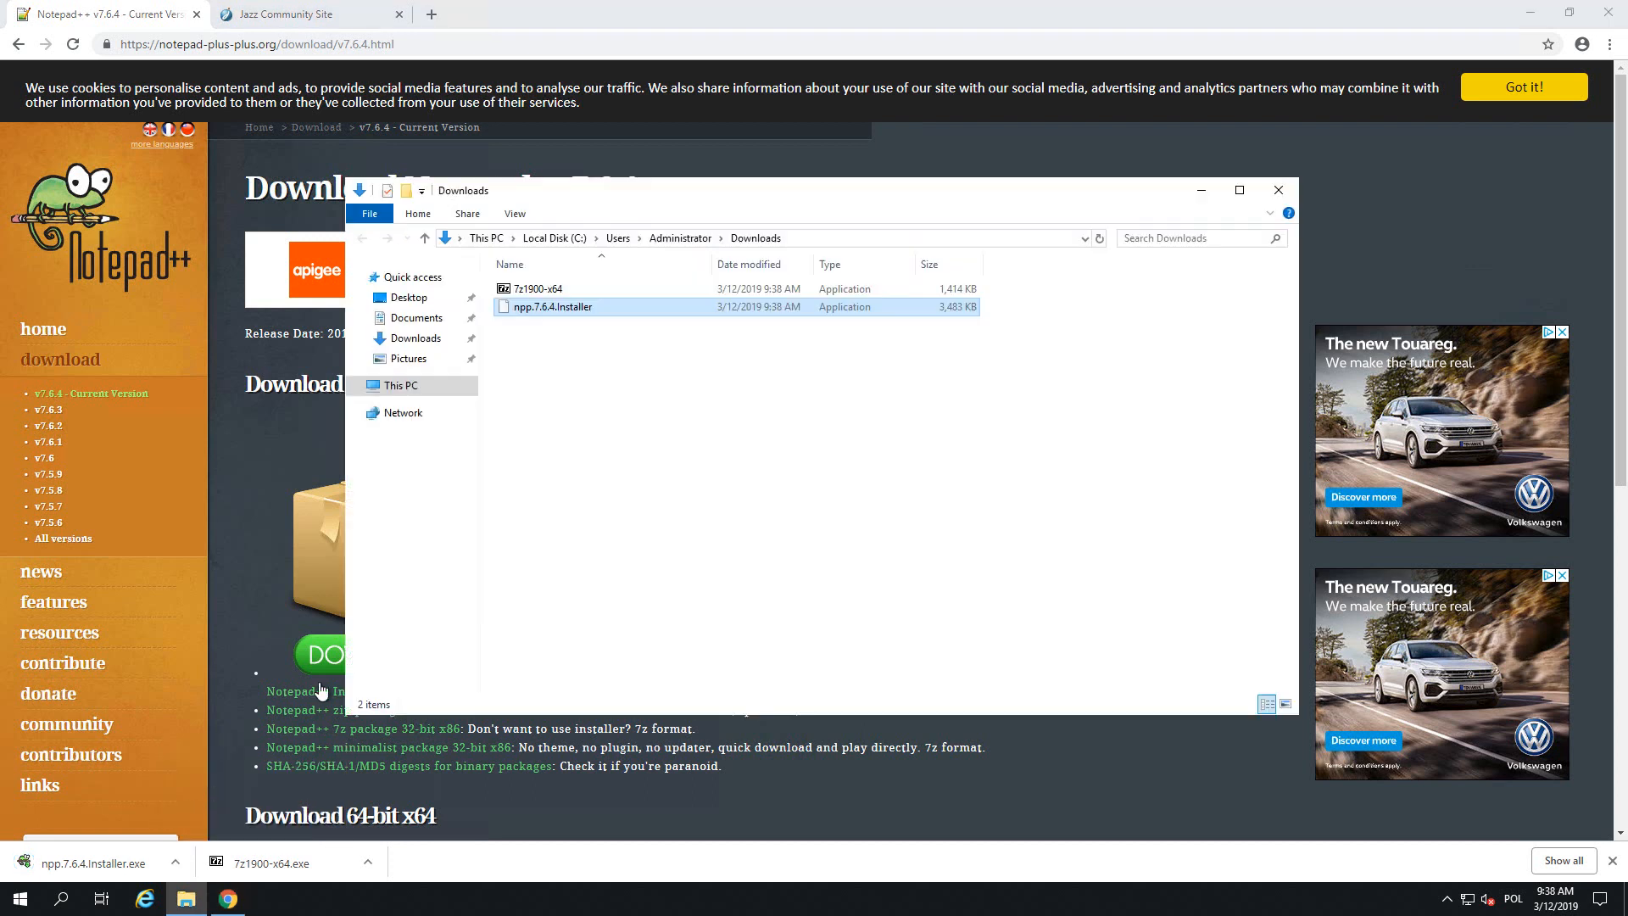
double_click(568, 311)
left_click(820, 487)
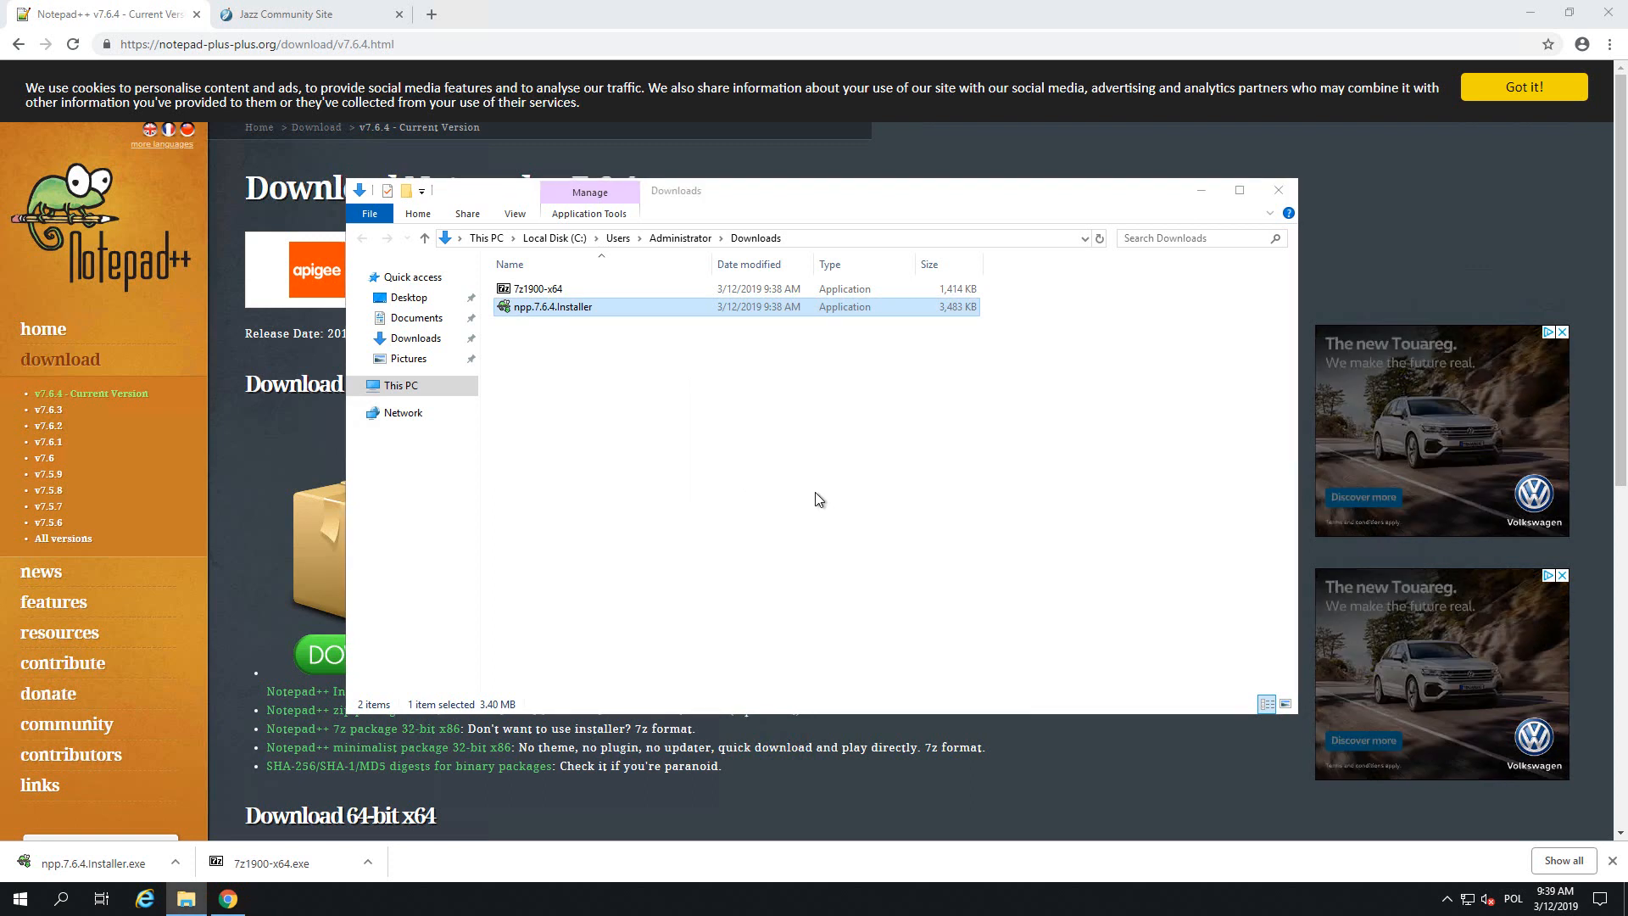
left_click(918, 591)
left_click(914, 586)
left_click(914, 586)
left_click(915, 586)
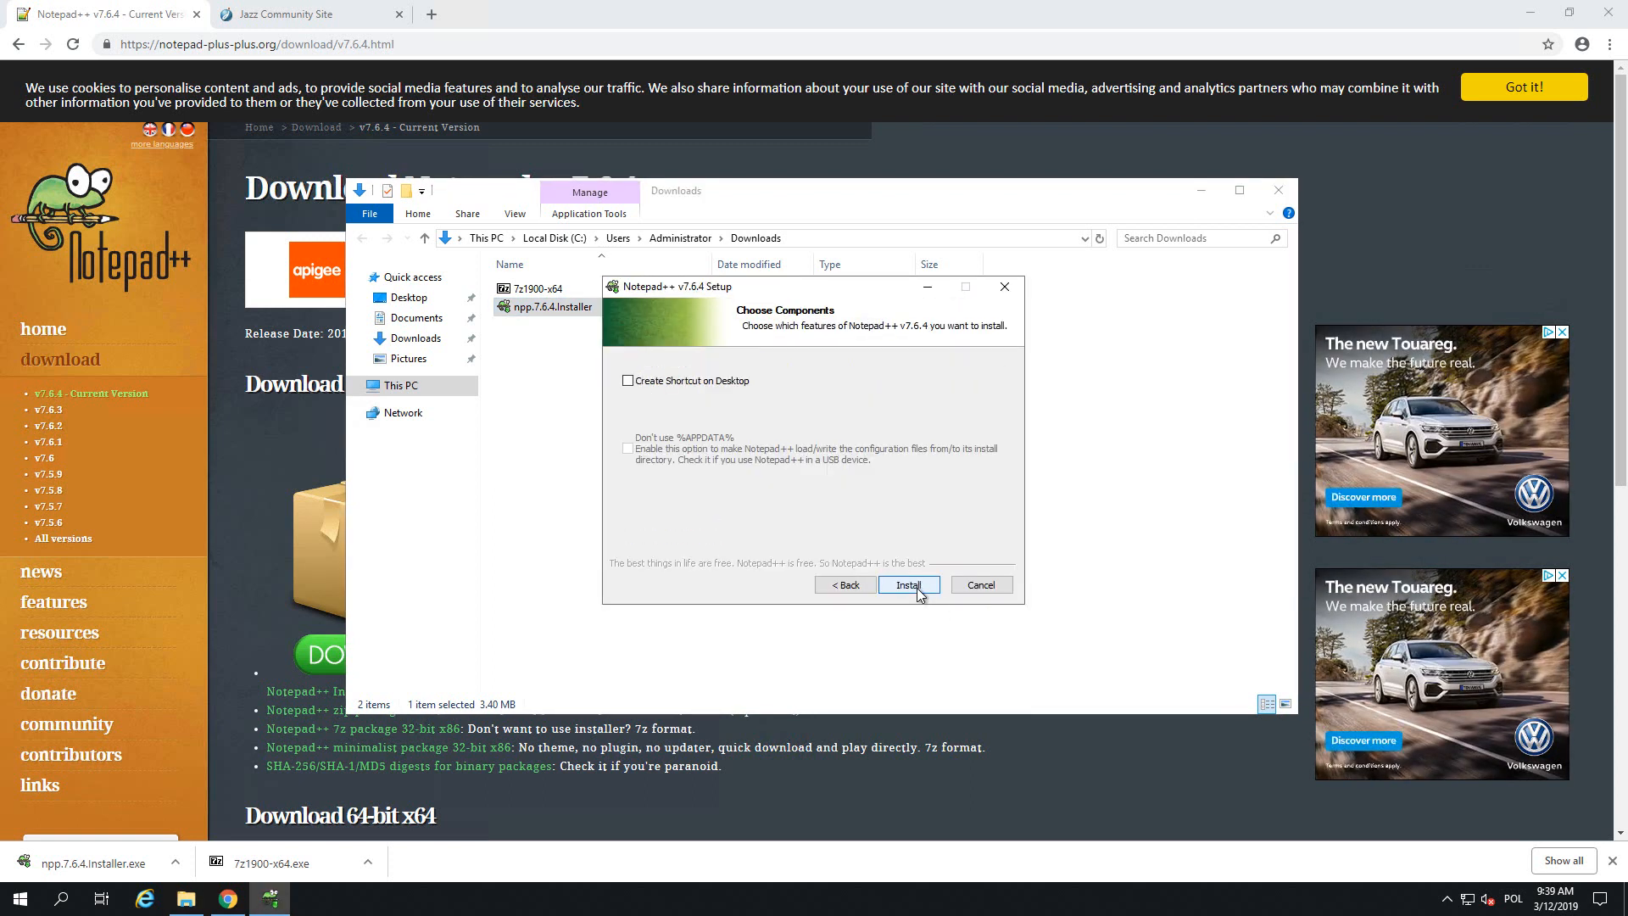
left_click(910, 585)
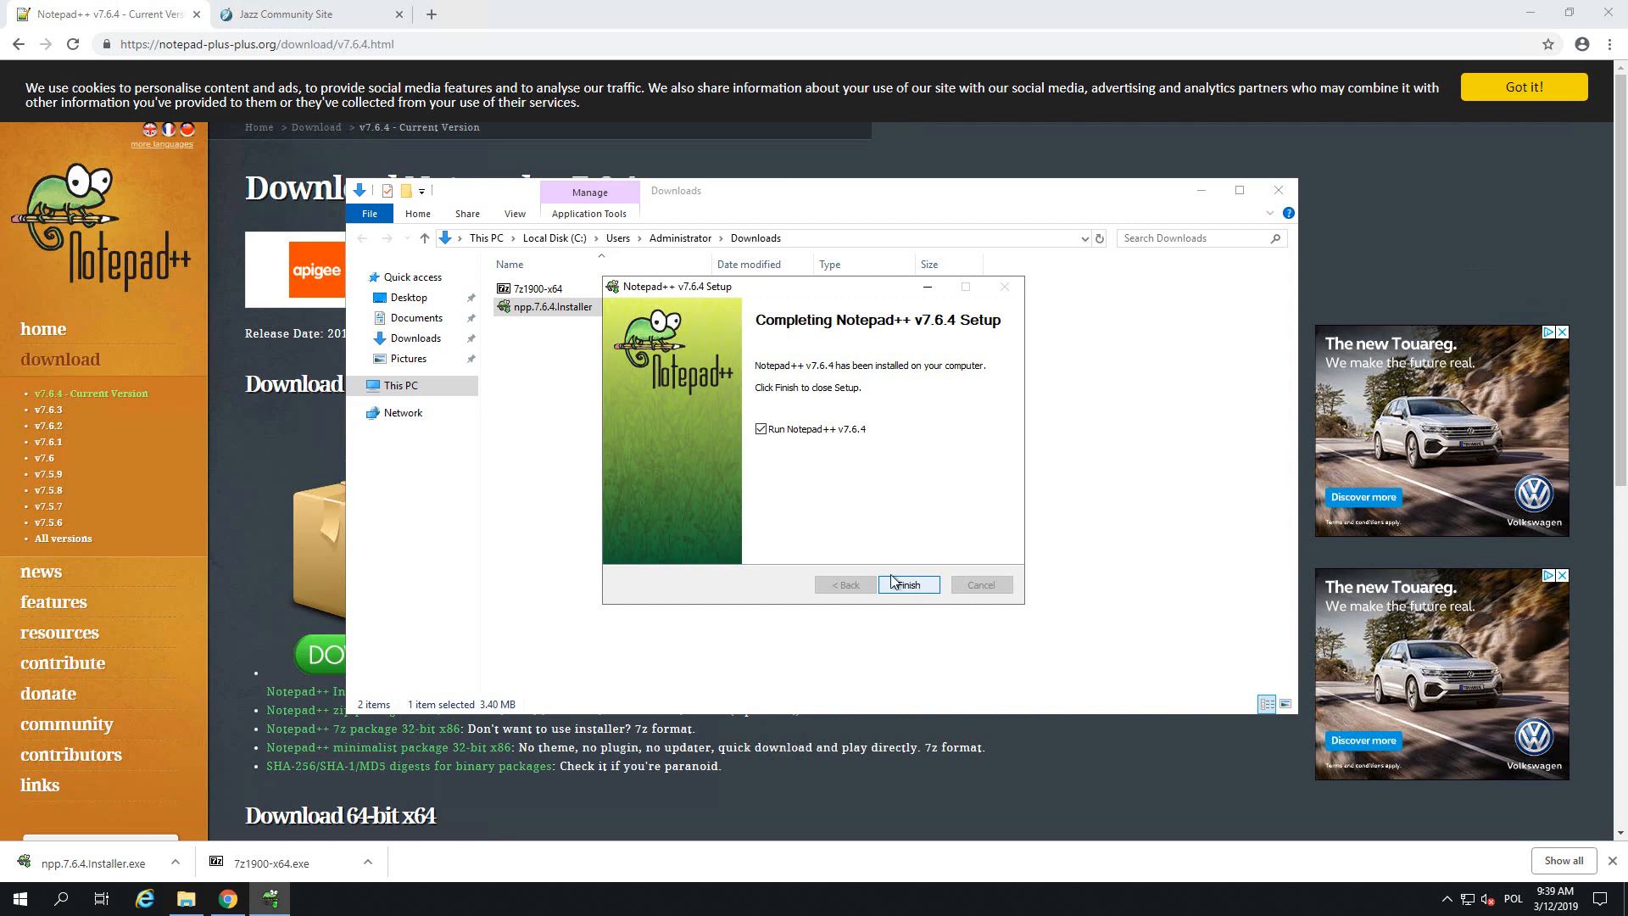
- Finish the Notepad++ setup without launching the program and close the Downloads folder
left_click(799, 430)
left_click(907, 585)
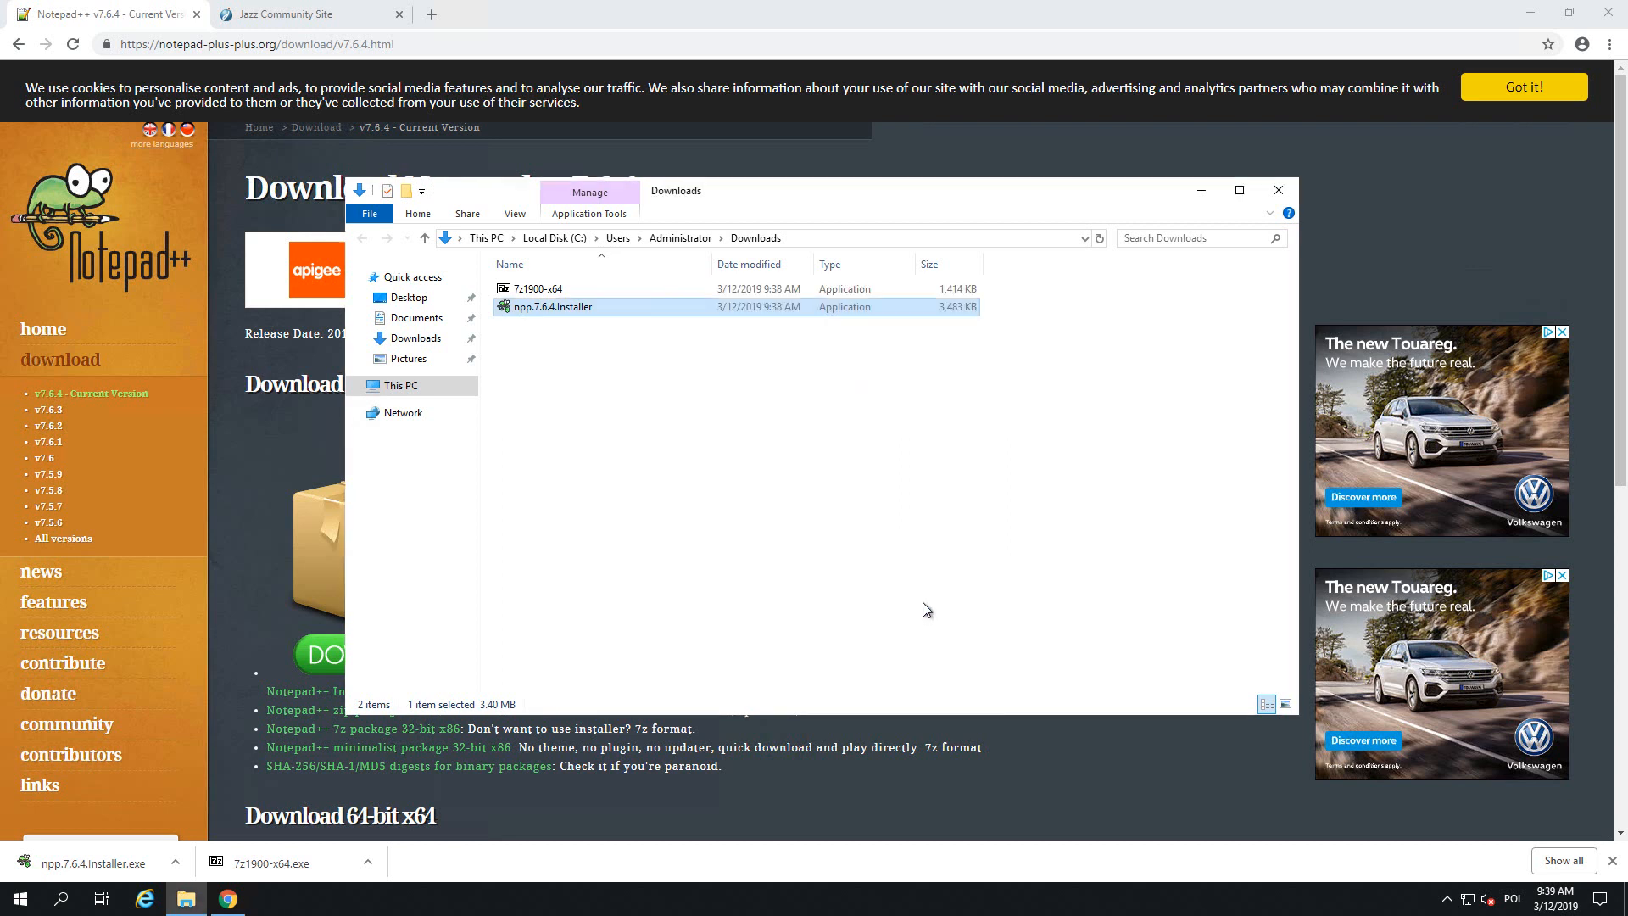
left_click(1277, 192)
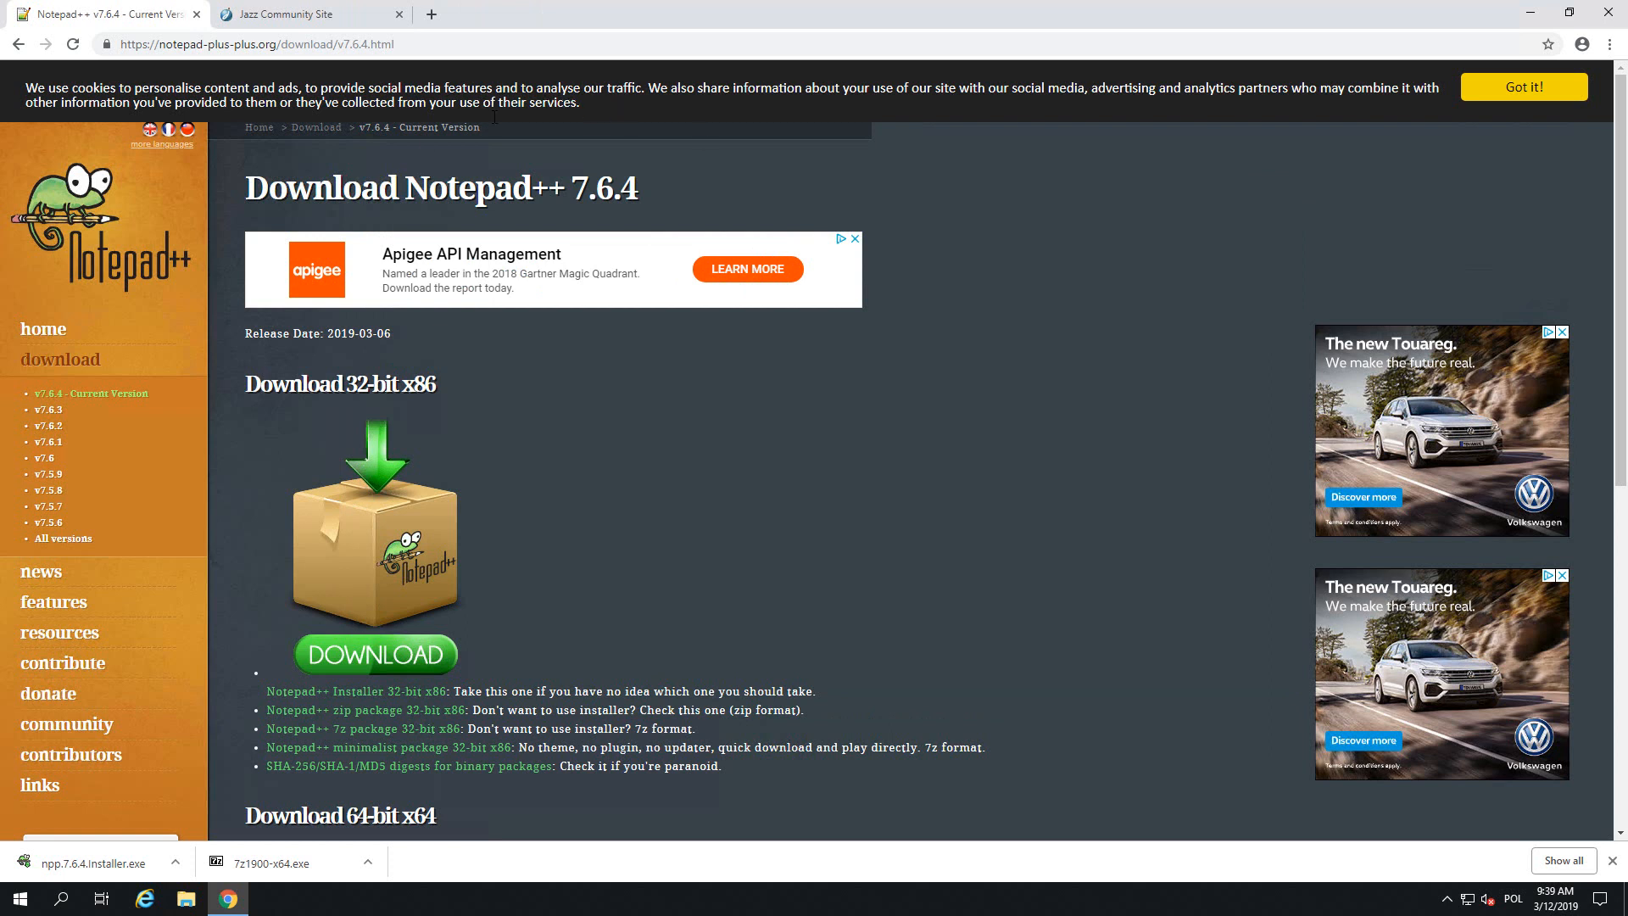
- Close the Notepad++ page and open the full downloads list for IBM Rational Team Concert 6.0.6 on jazz.net
left_click(196, 14)
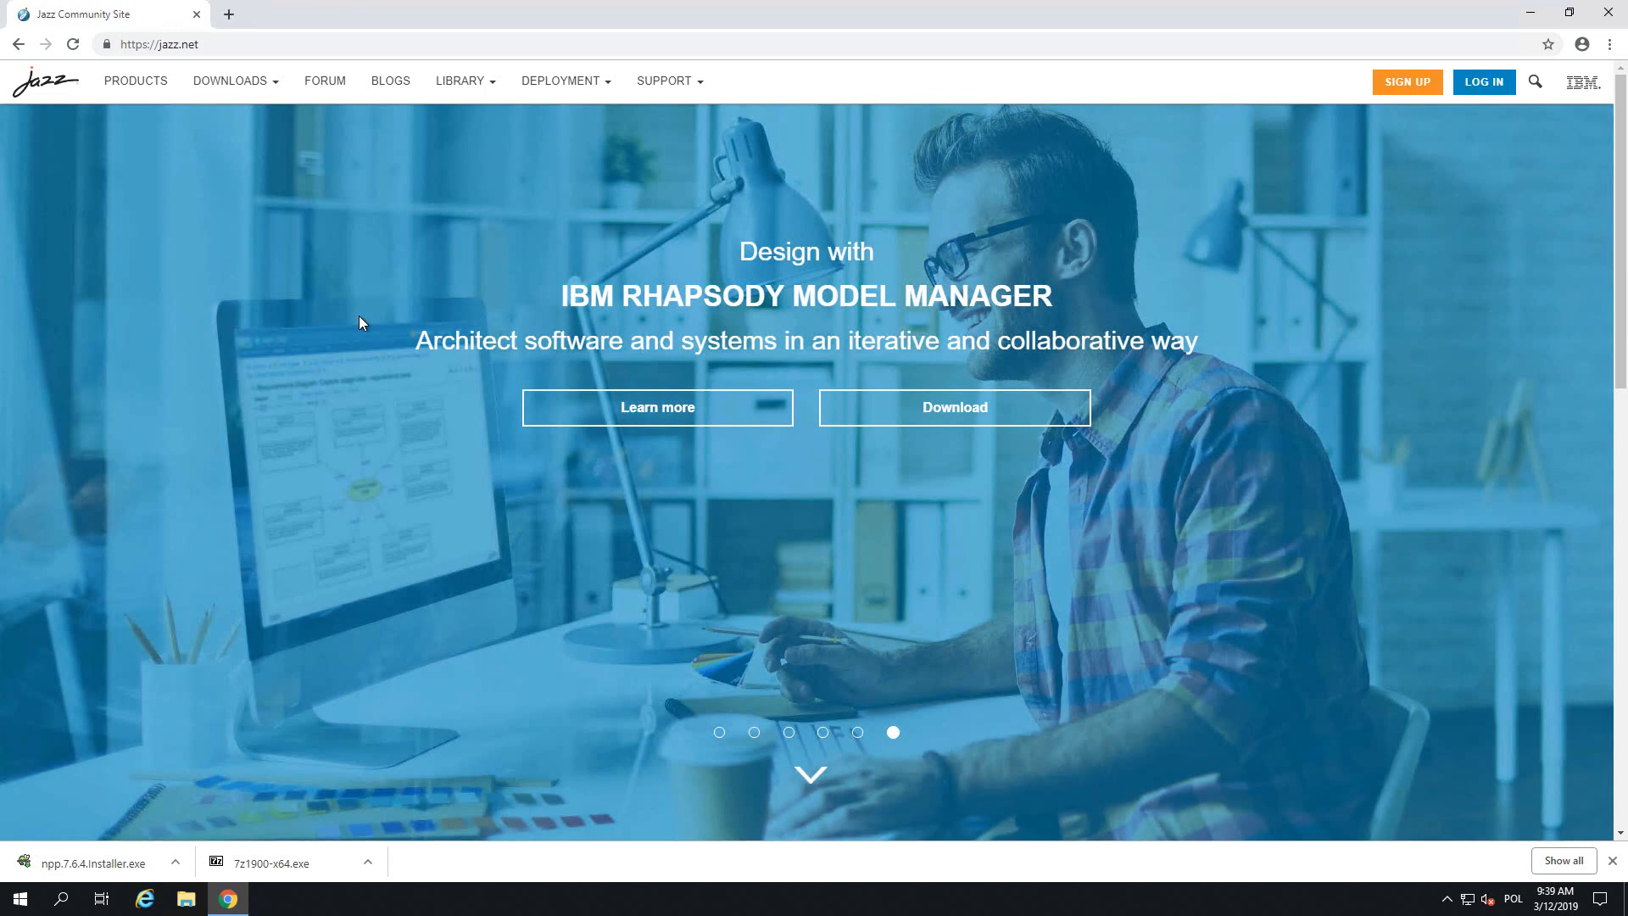
left_click(270, 96)
mouse_move(240, 127)
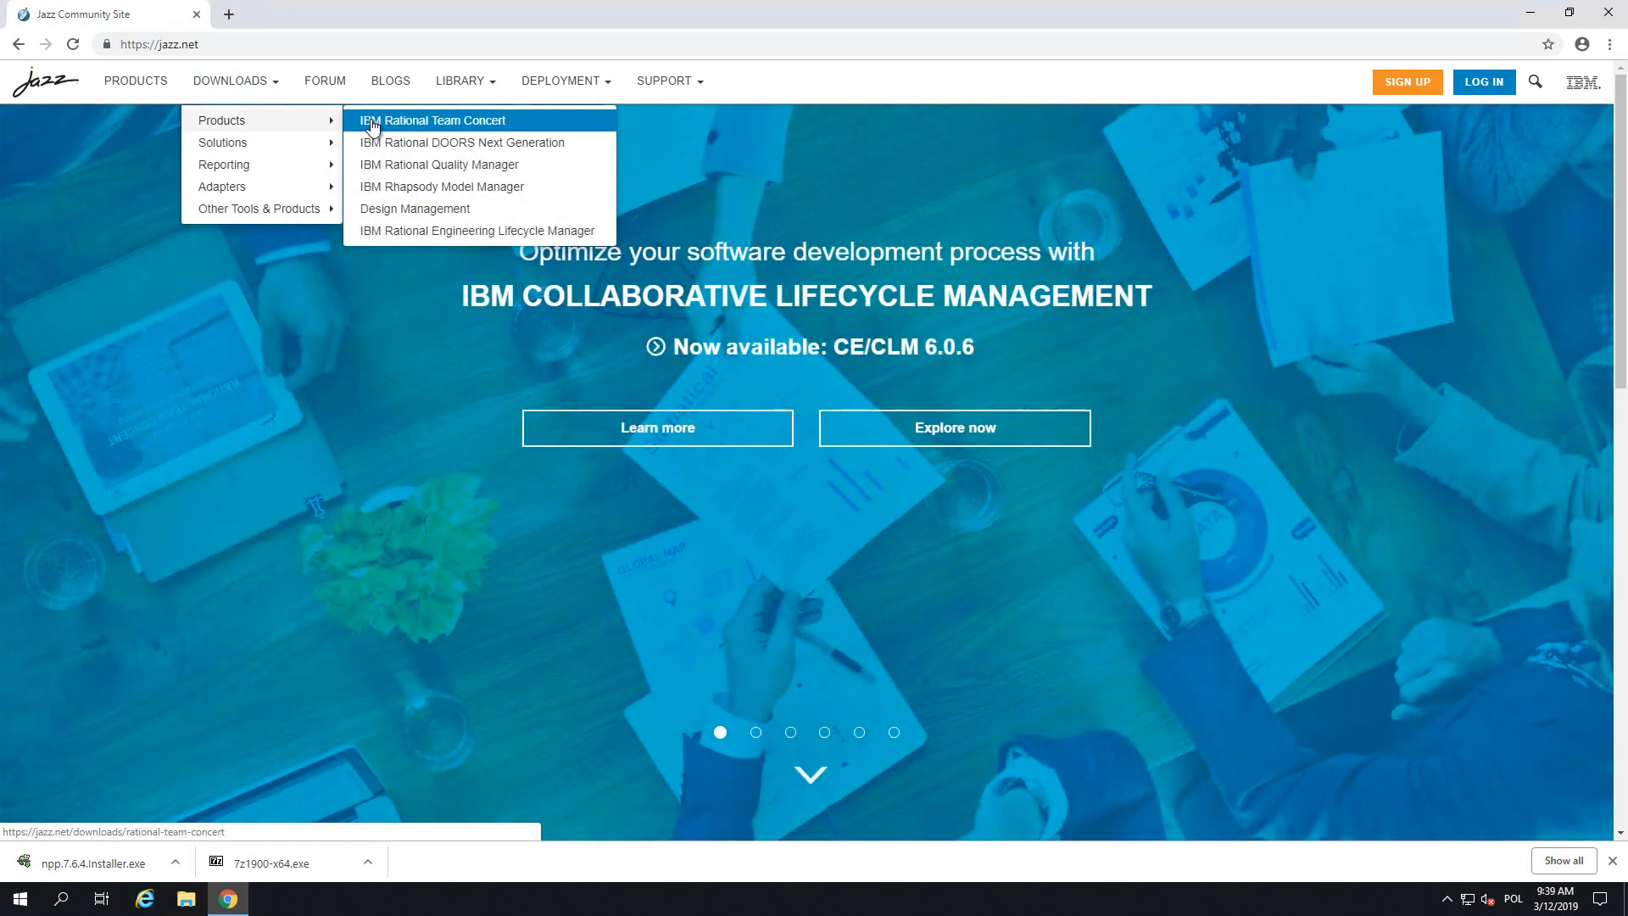
left_click(432, 129)
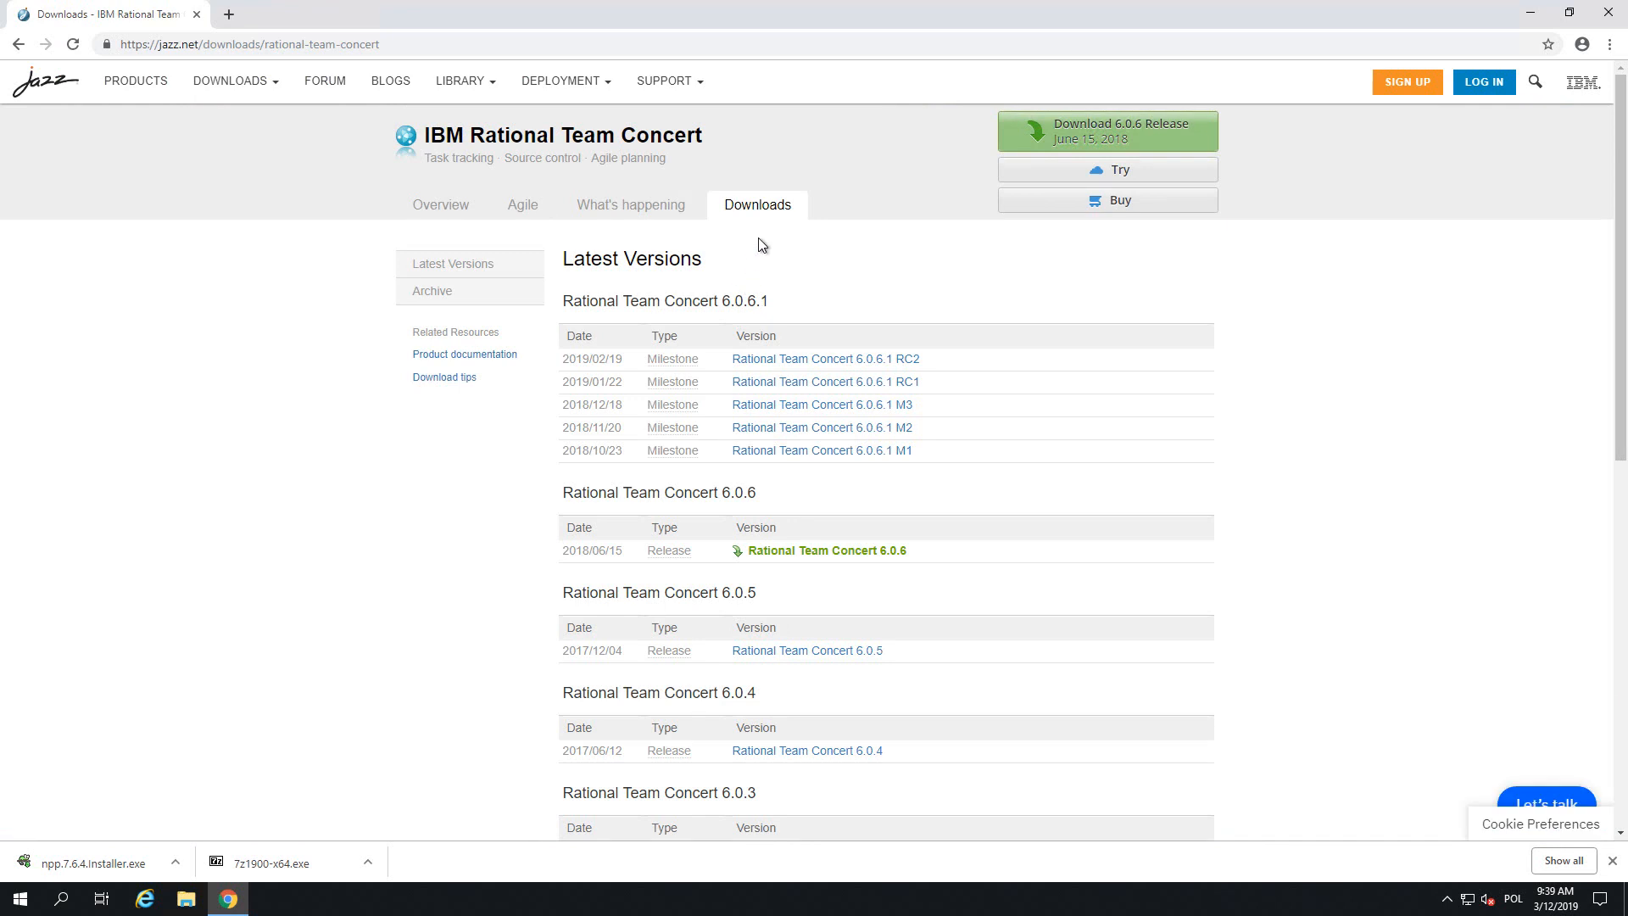
left_click(808, 558)
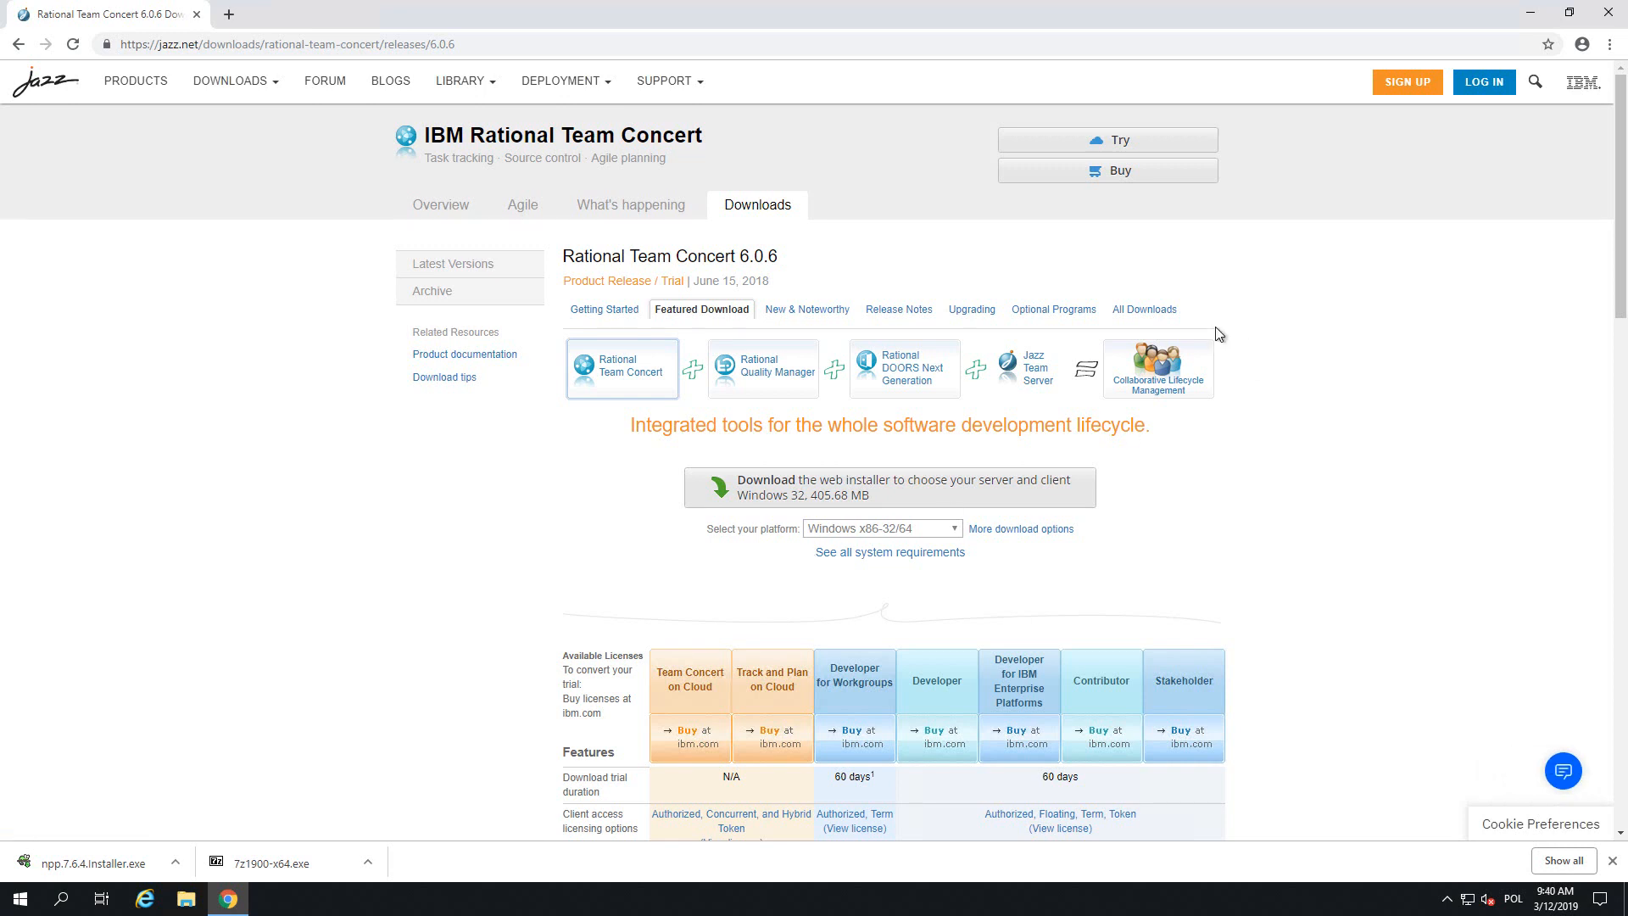
left_click(1145, 310)
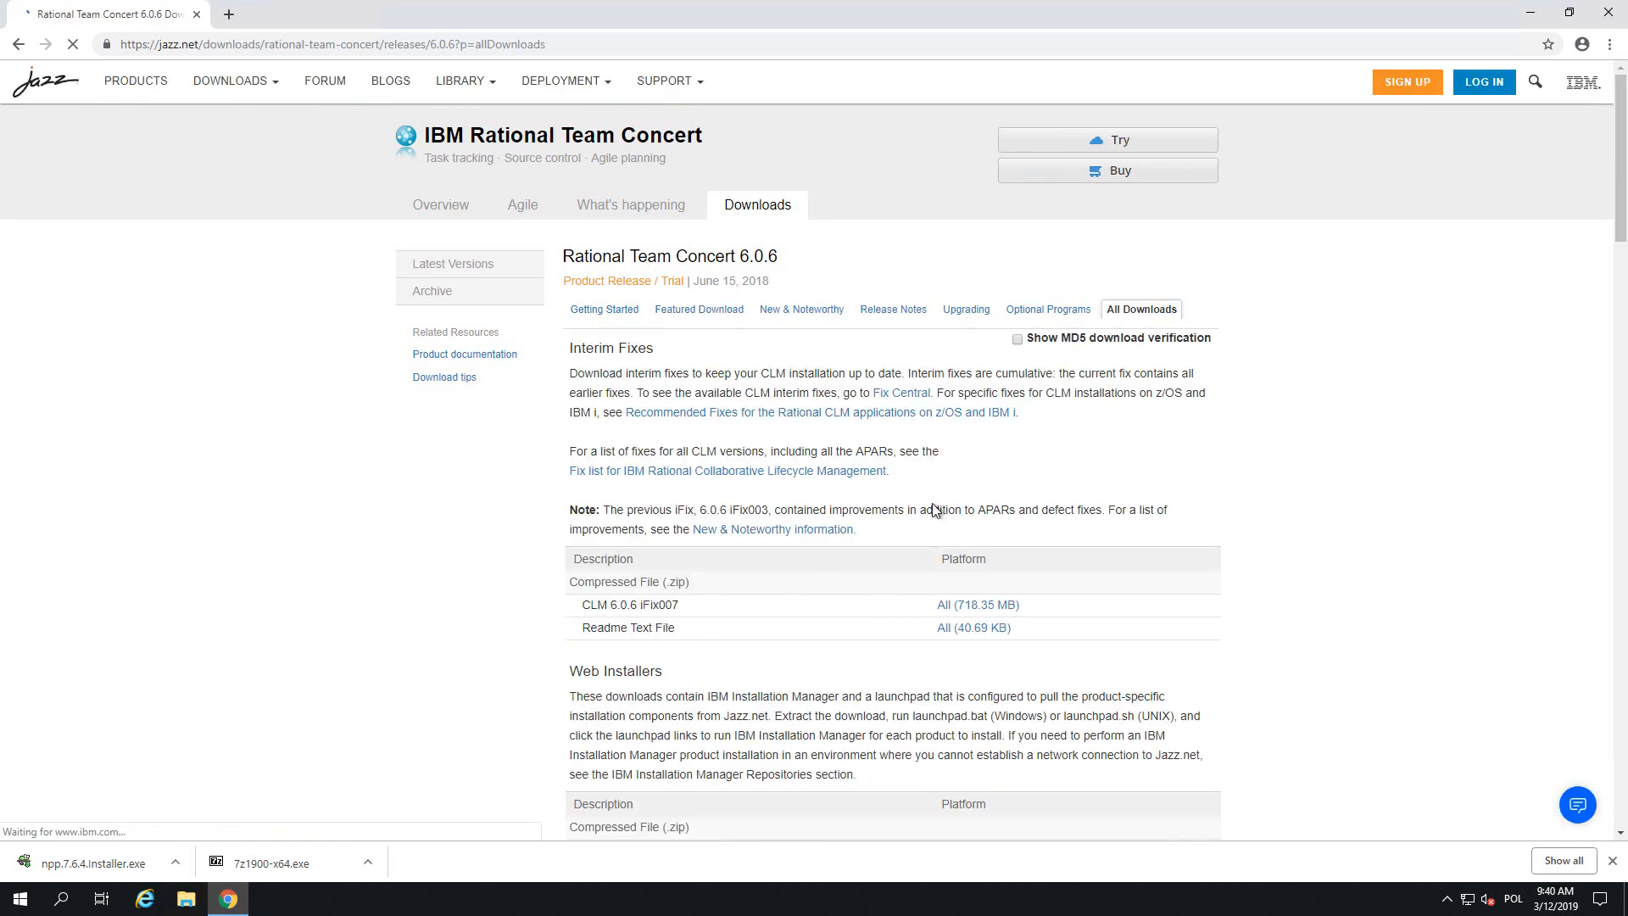
- Locate the IBM Installation Manager Repositories section and request the Installation Manager 1.8.9 package for 64-bit Windows
scroll(934, 510, "down", 2)
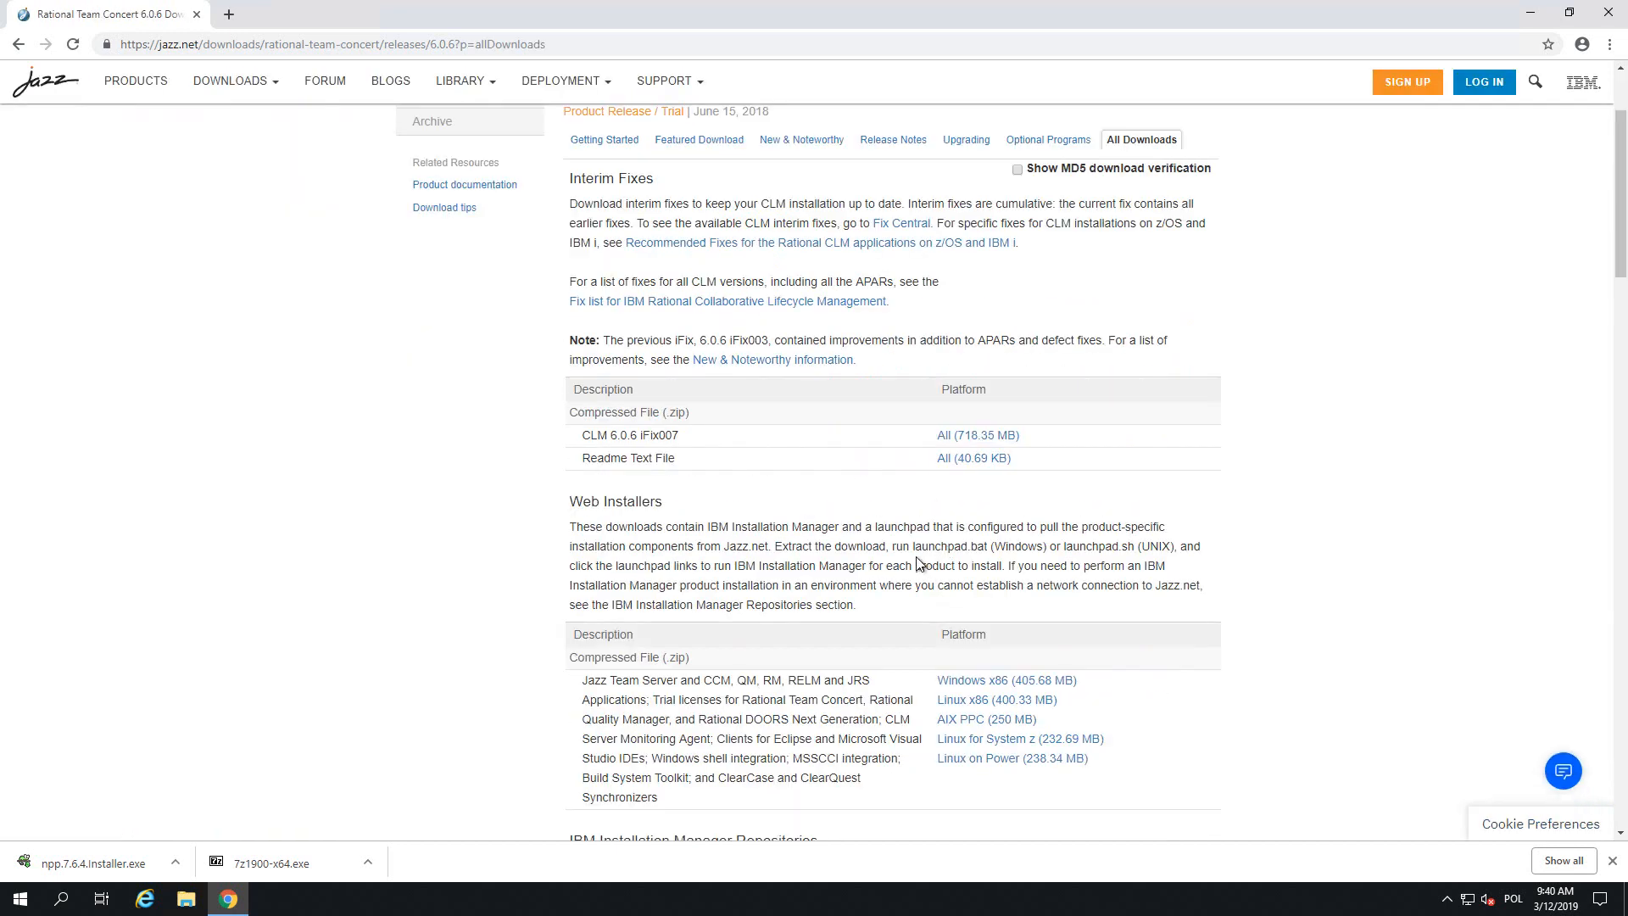
scroll(982, 547, "down", 2)
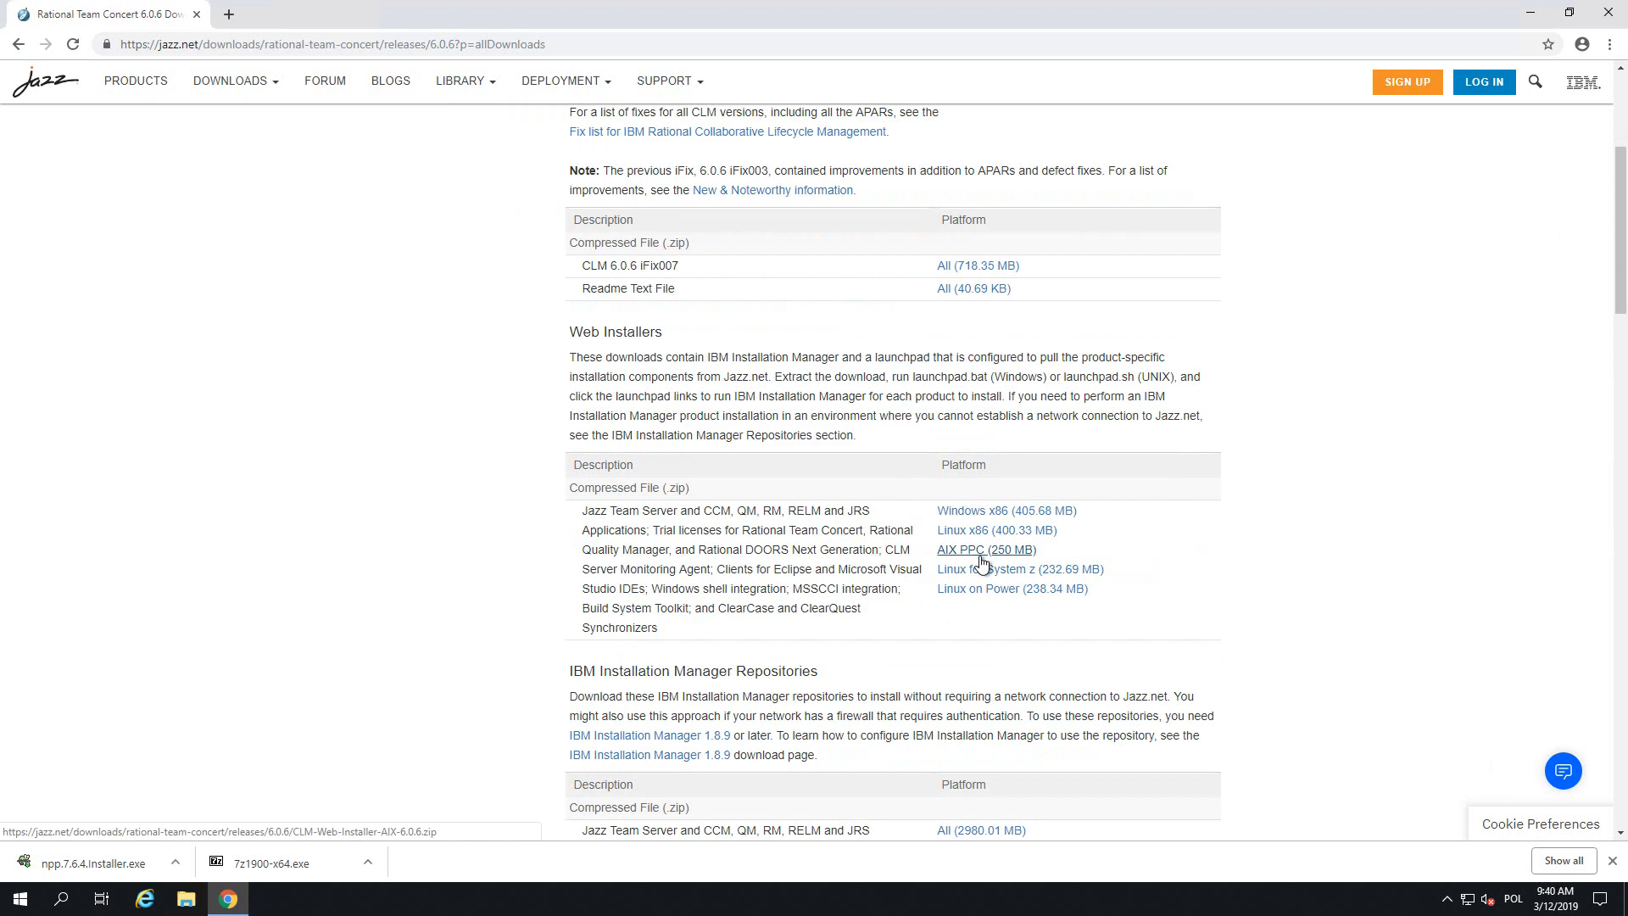
left_click_drag(571, 671, 821, 681)
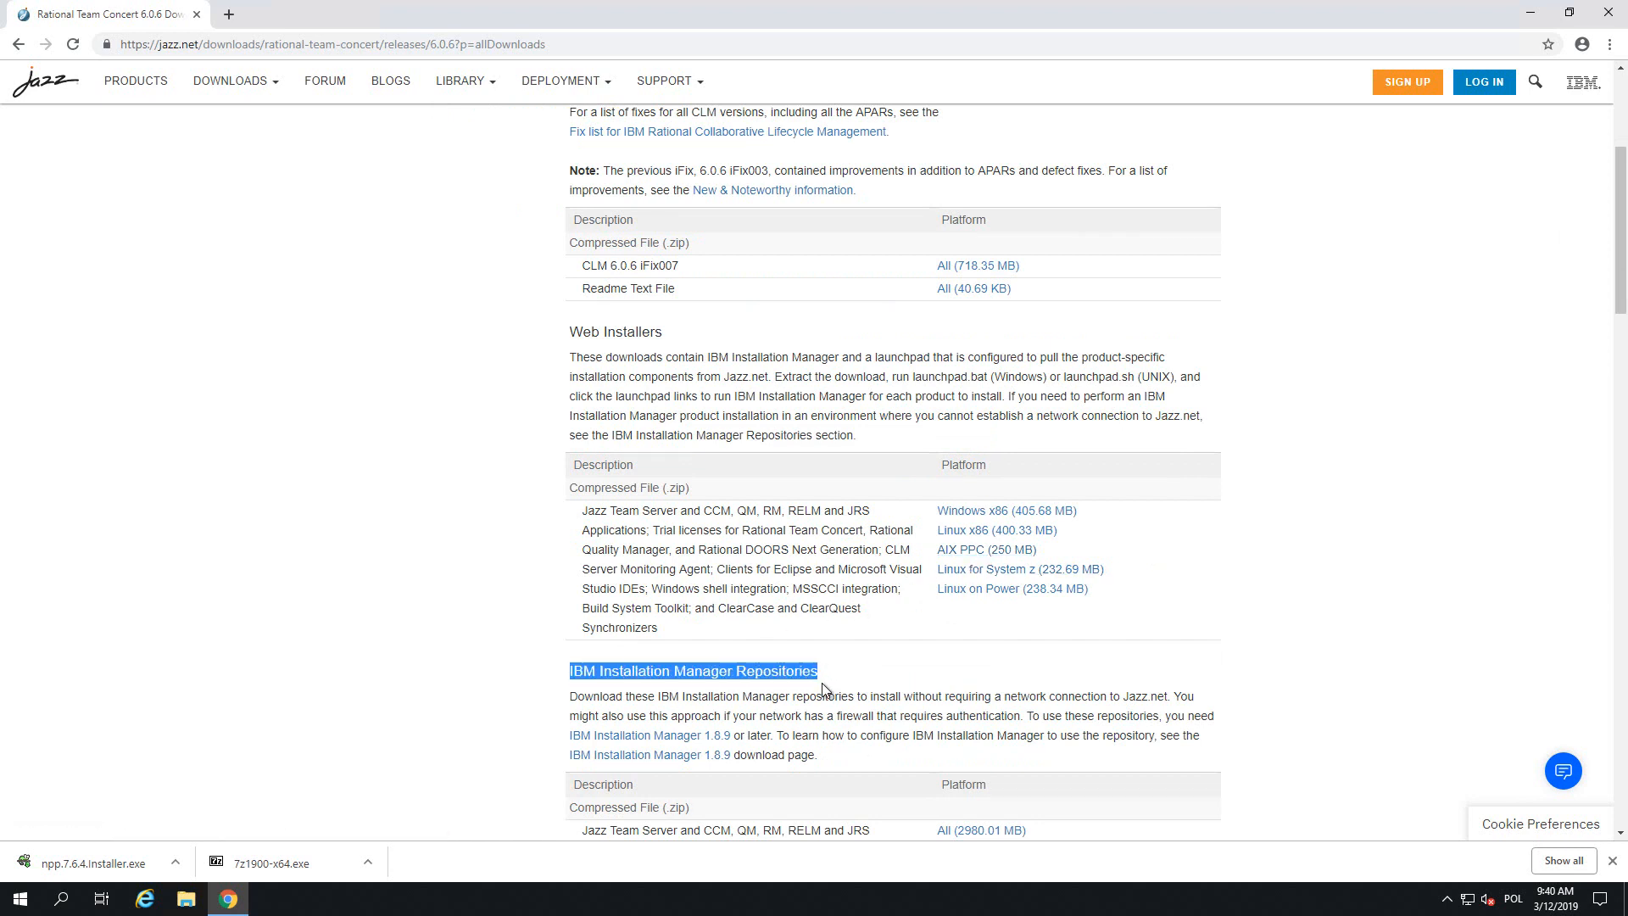
scroll(816, 689, "down", 1)
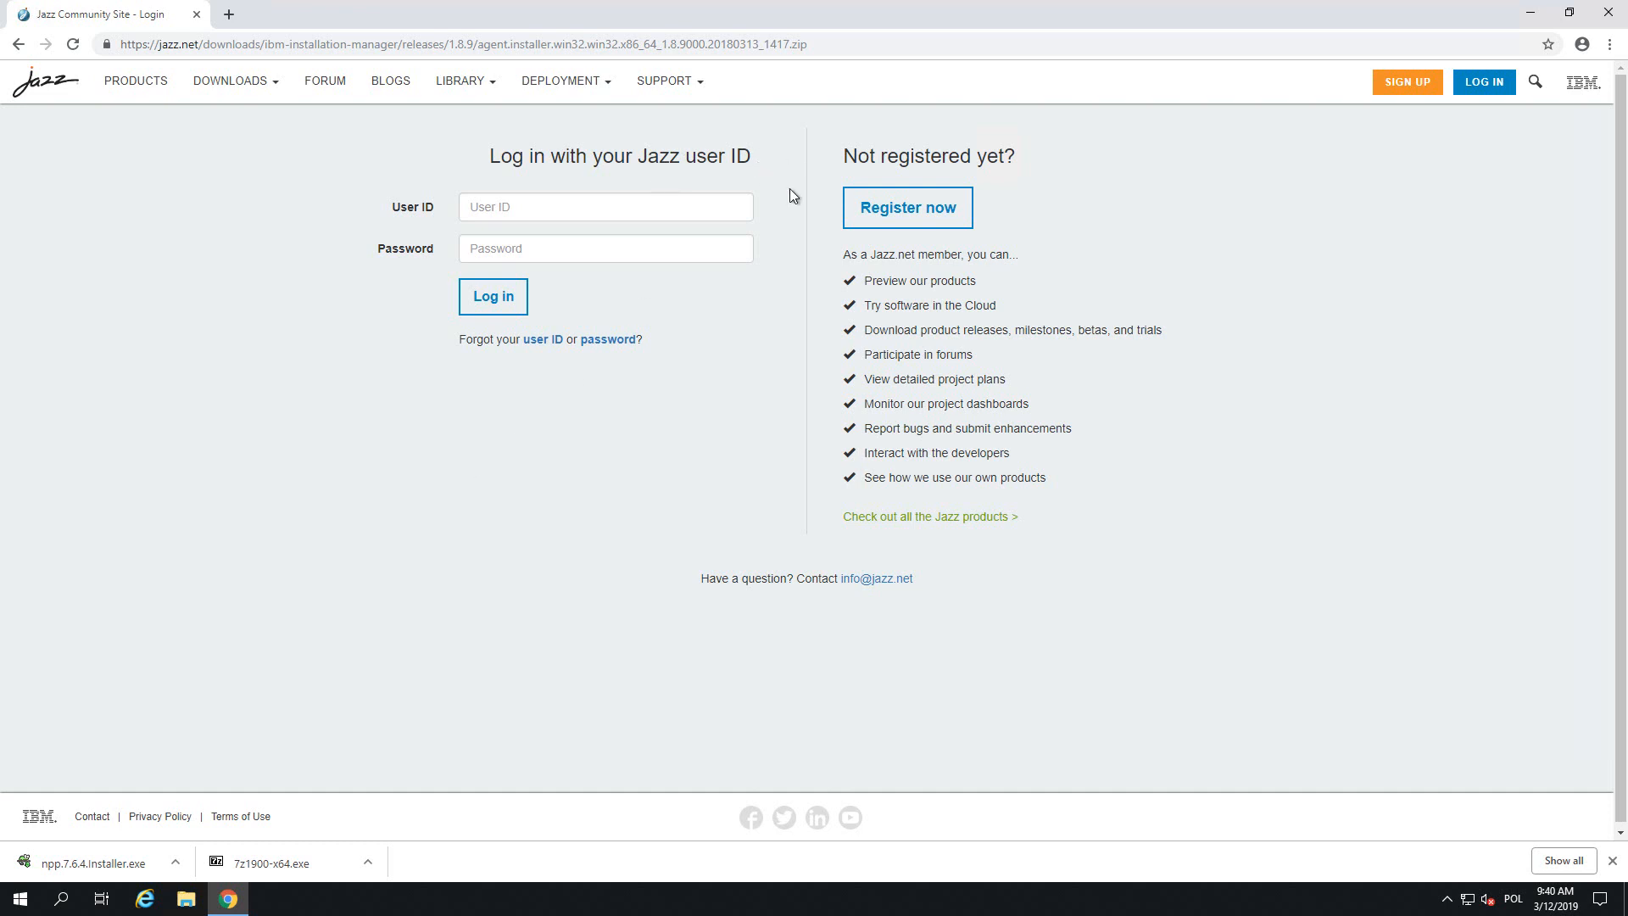
- Log in to jazz.net by entering the Jazz user ID and the account password
left_click(894, 228)
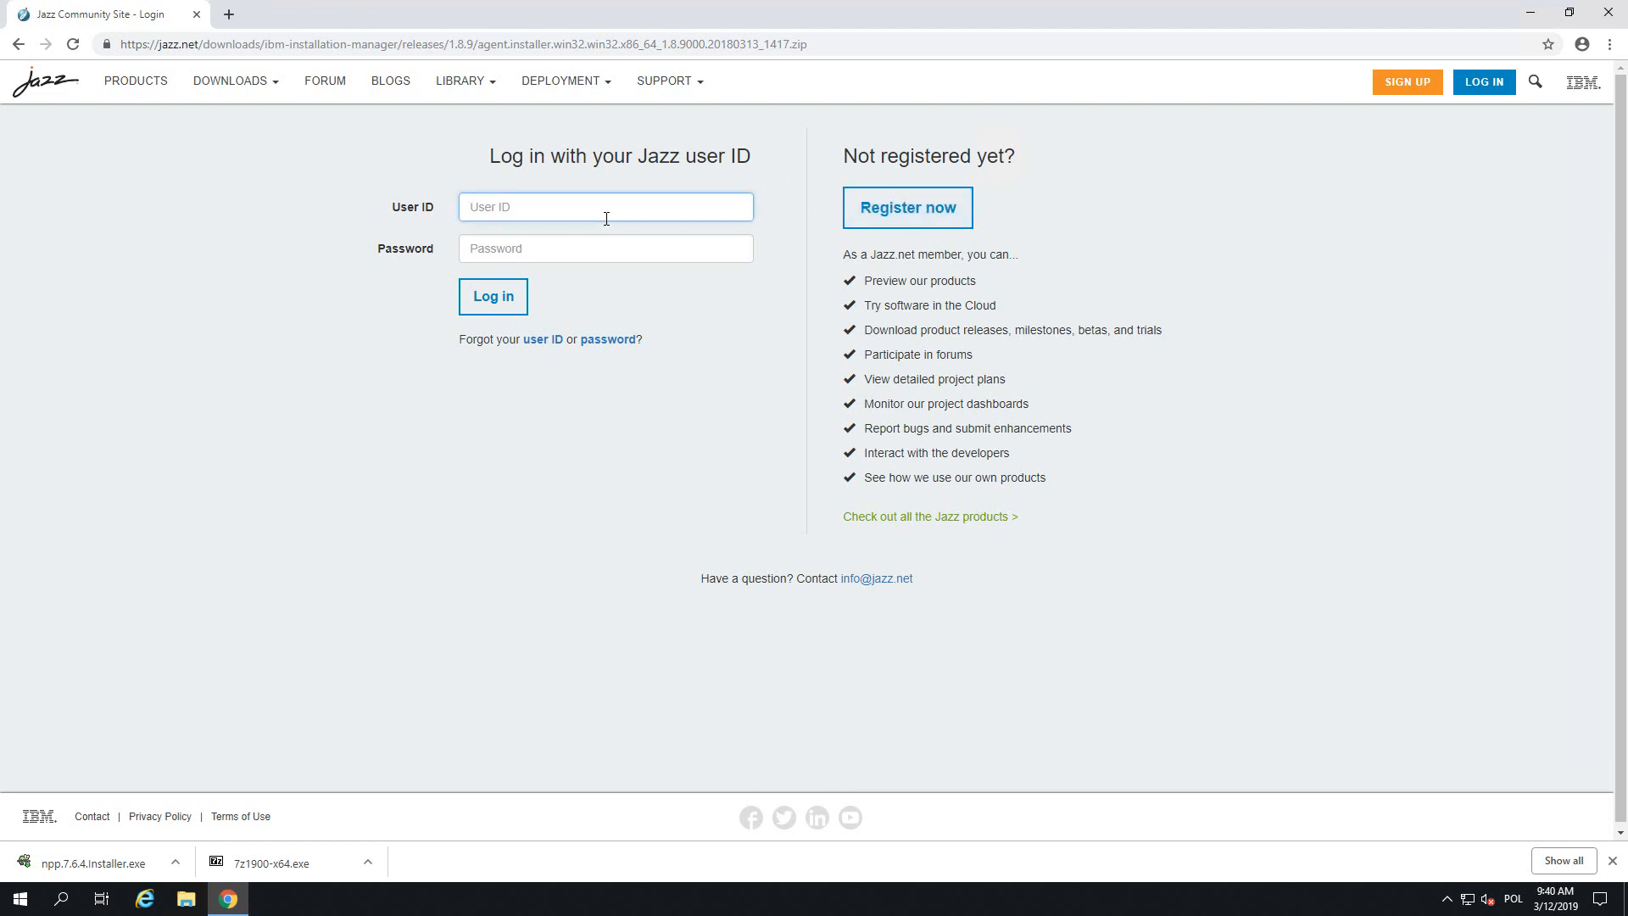
key("Tab")
type("r")
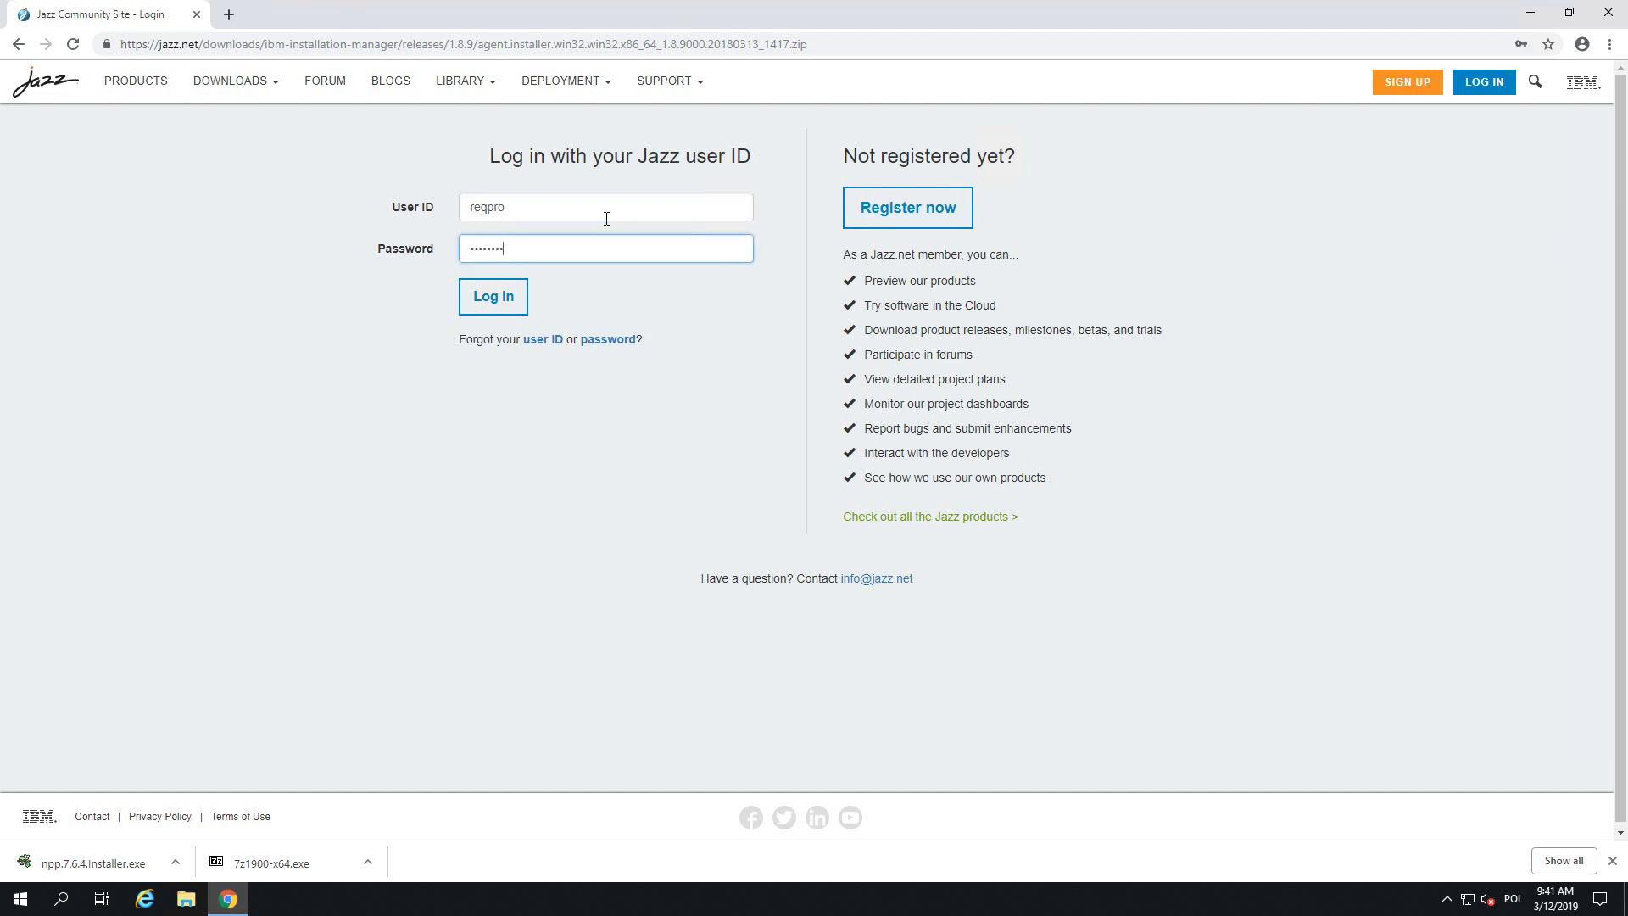
key("Return")
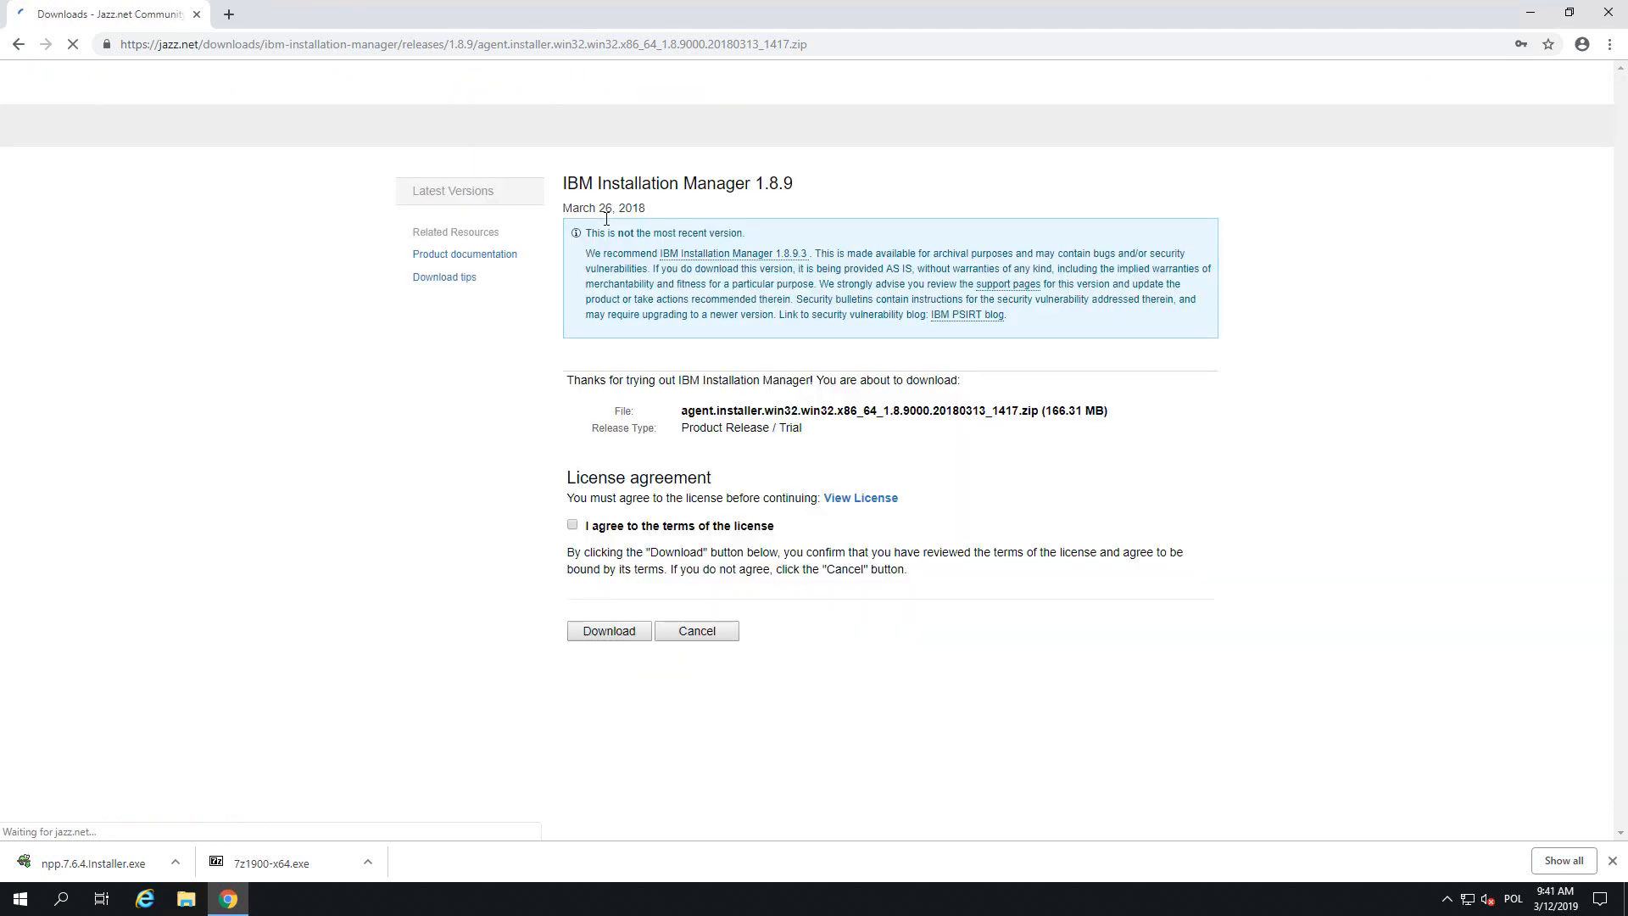
- Agree to the license terms, download the Installation Manager 1.8.9 zip archive, and open the Downloads folder
left_click(573, 525)
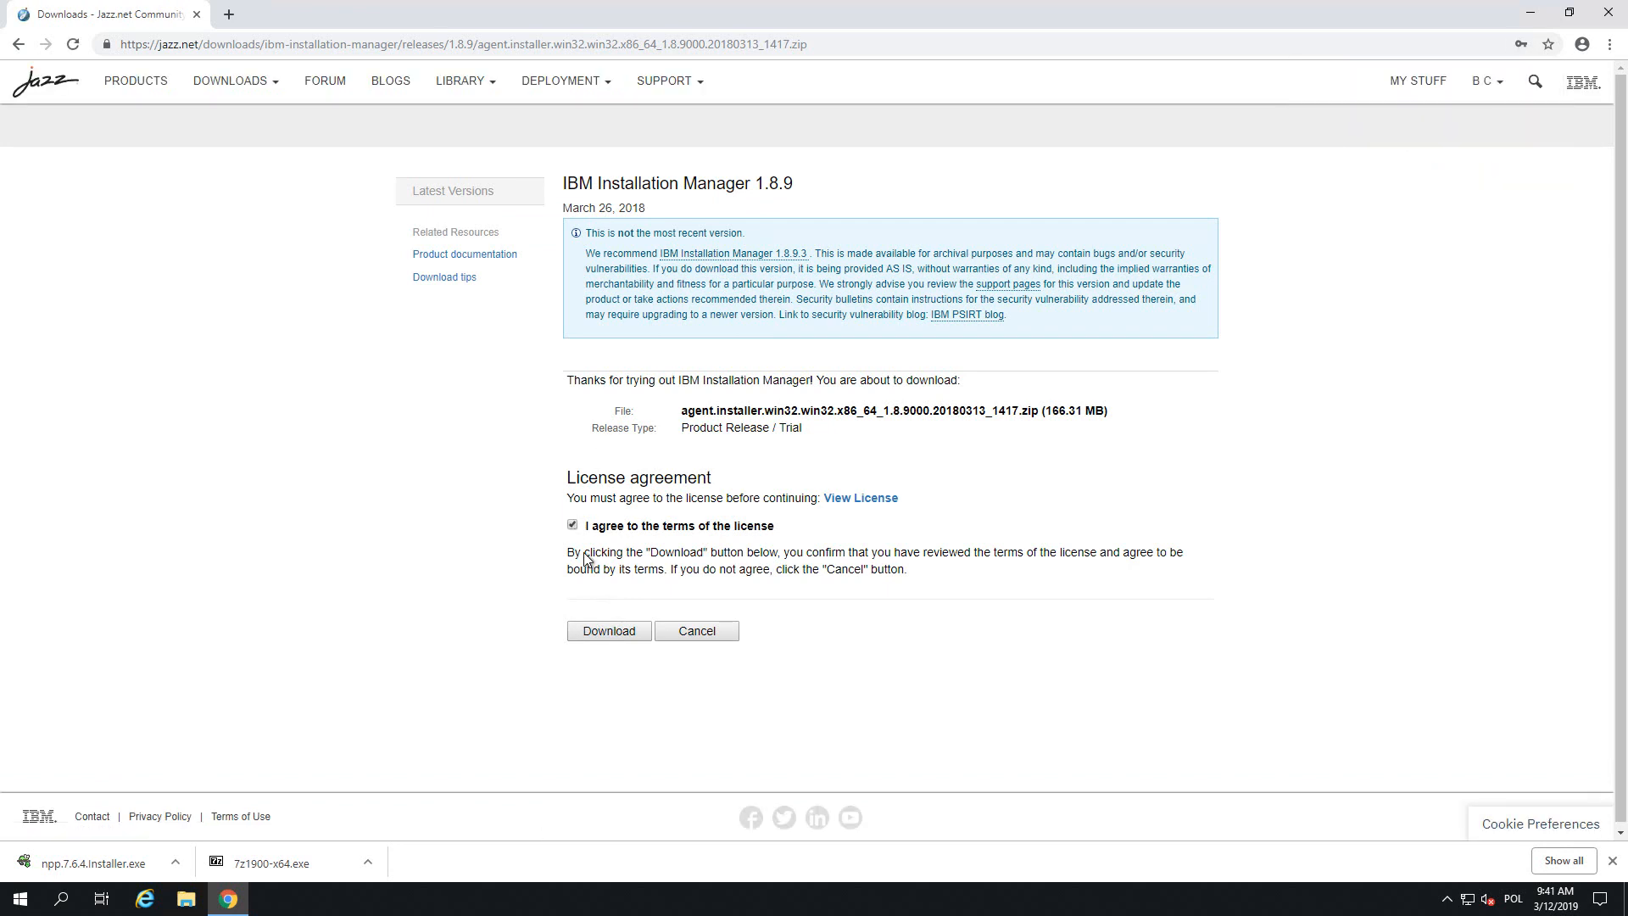
left_click(610, 633)
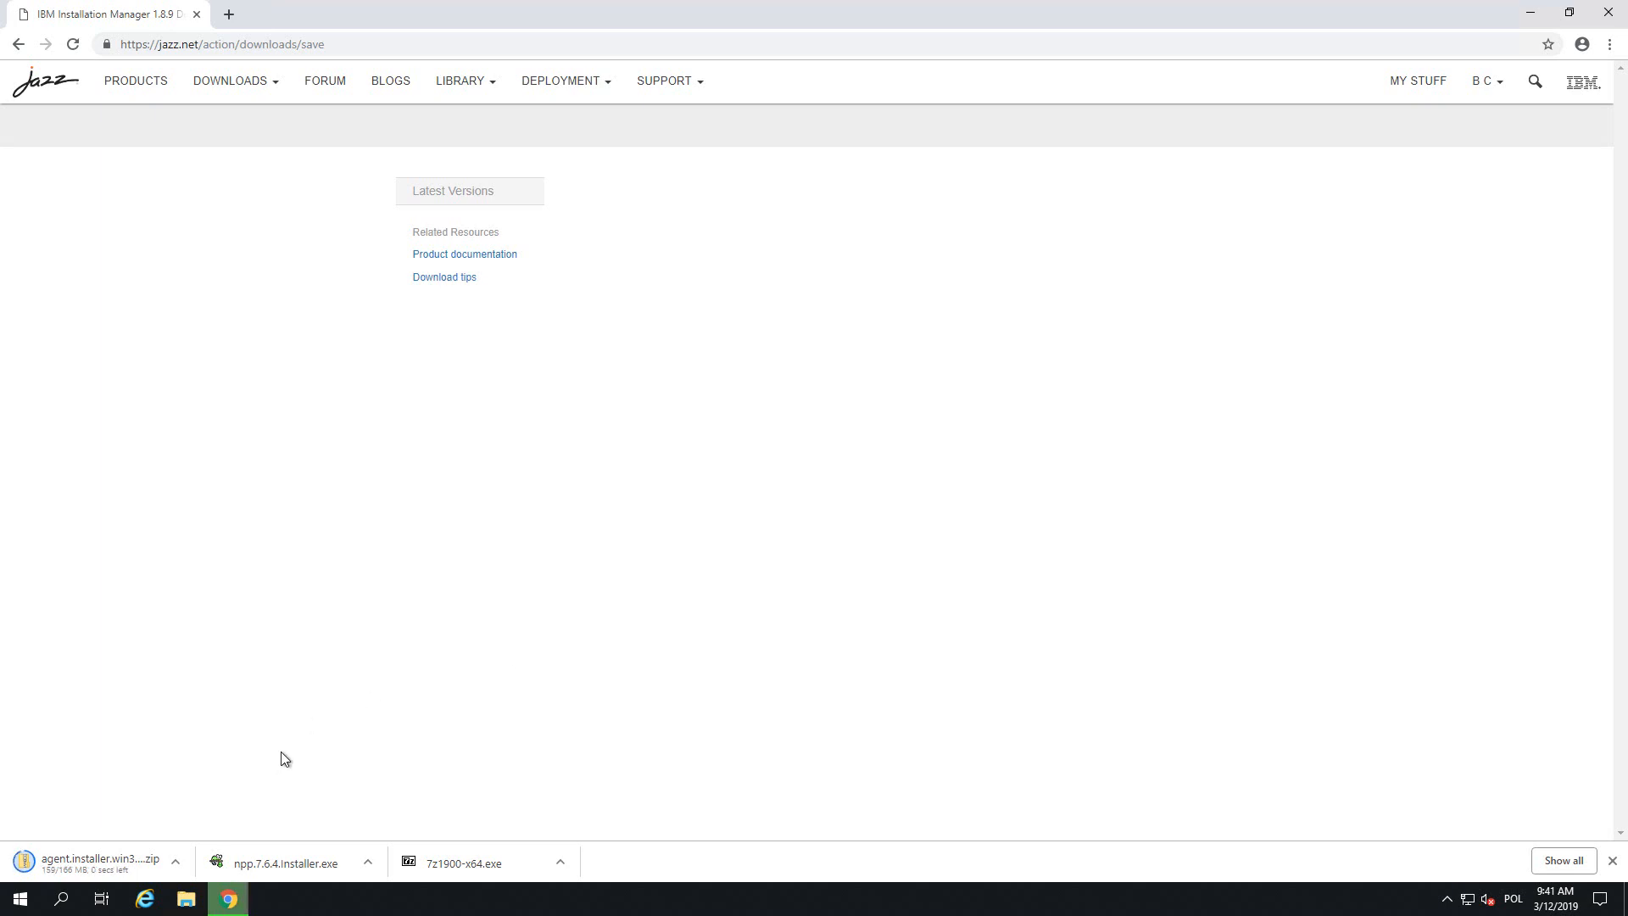
left_click(175, 862)
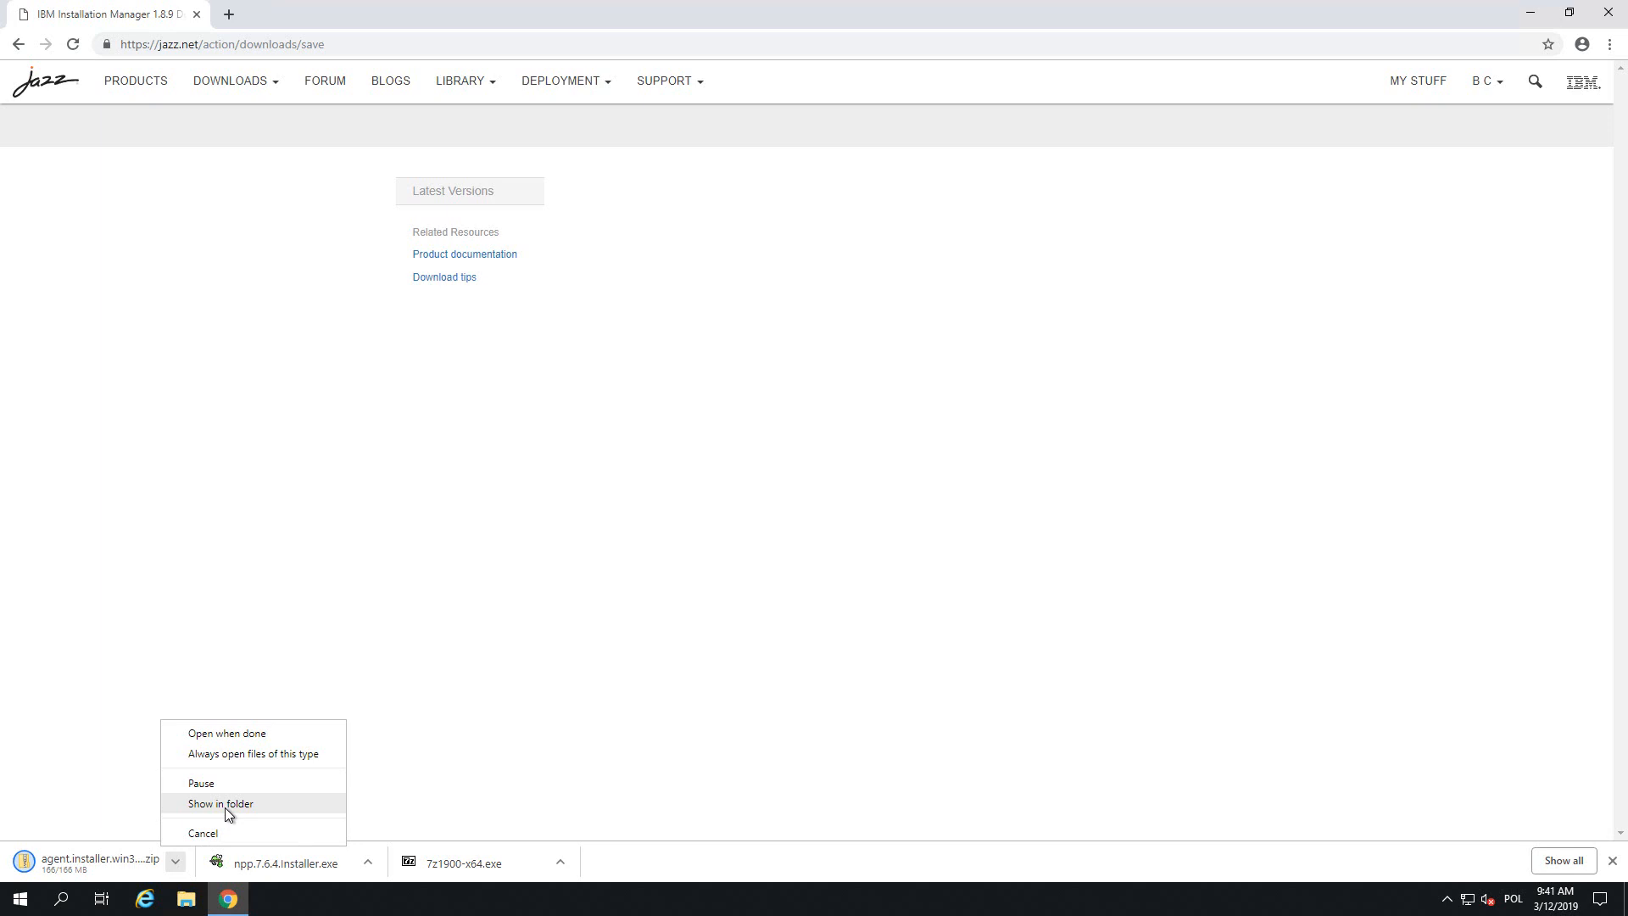
left_click(225, 807)
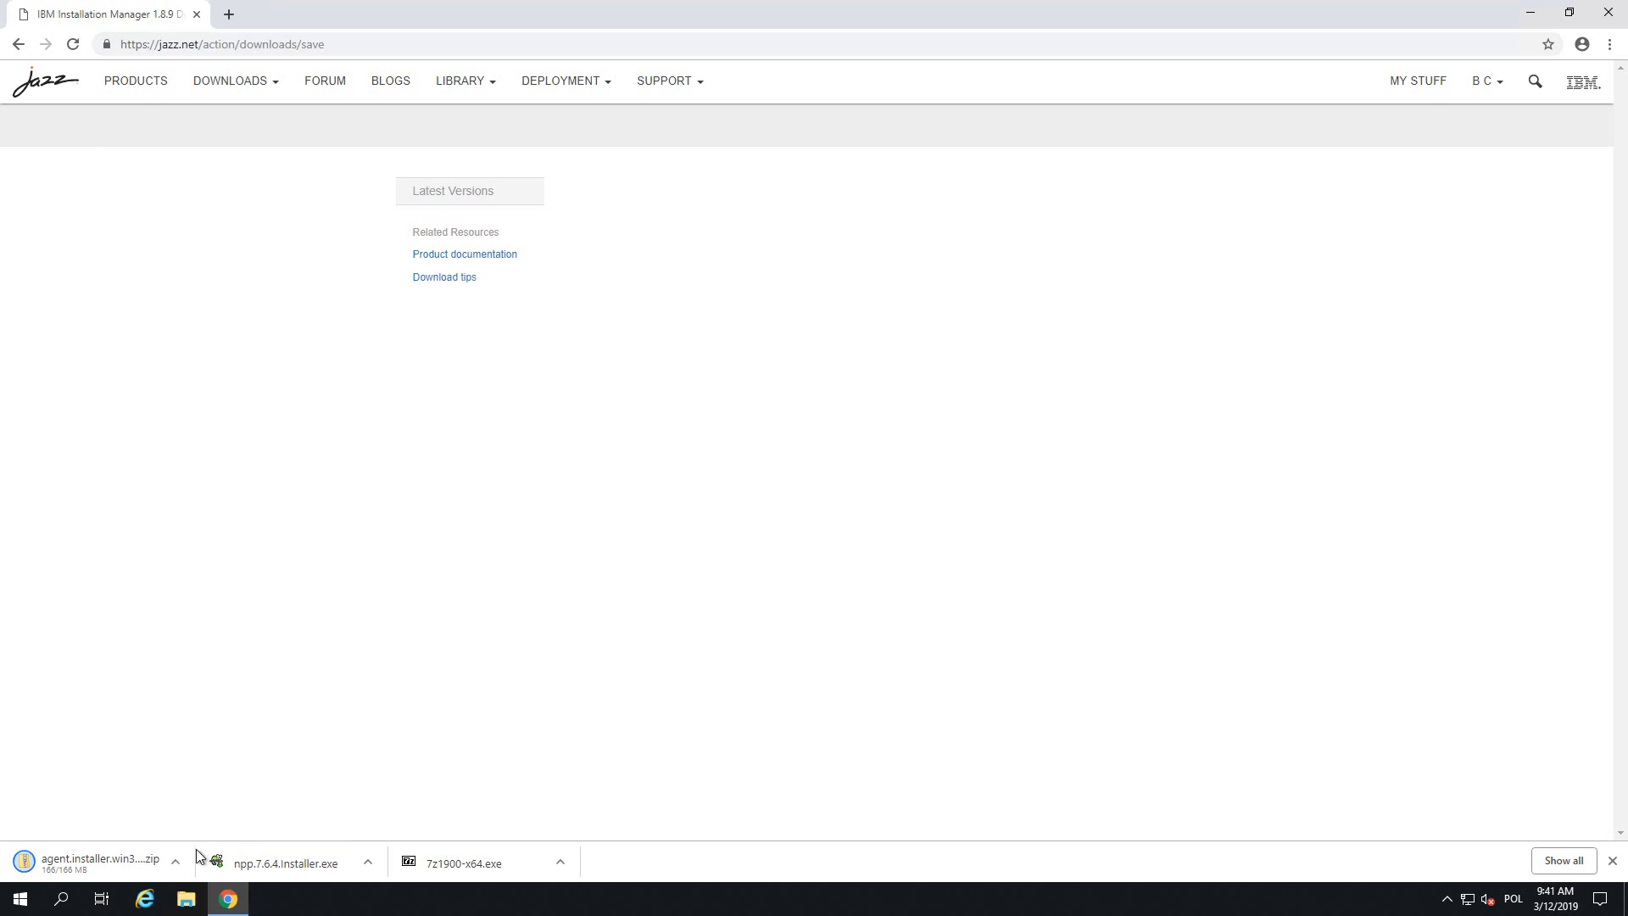
left_click(186, 904)
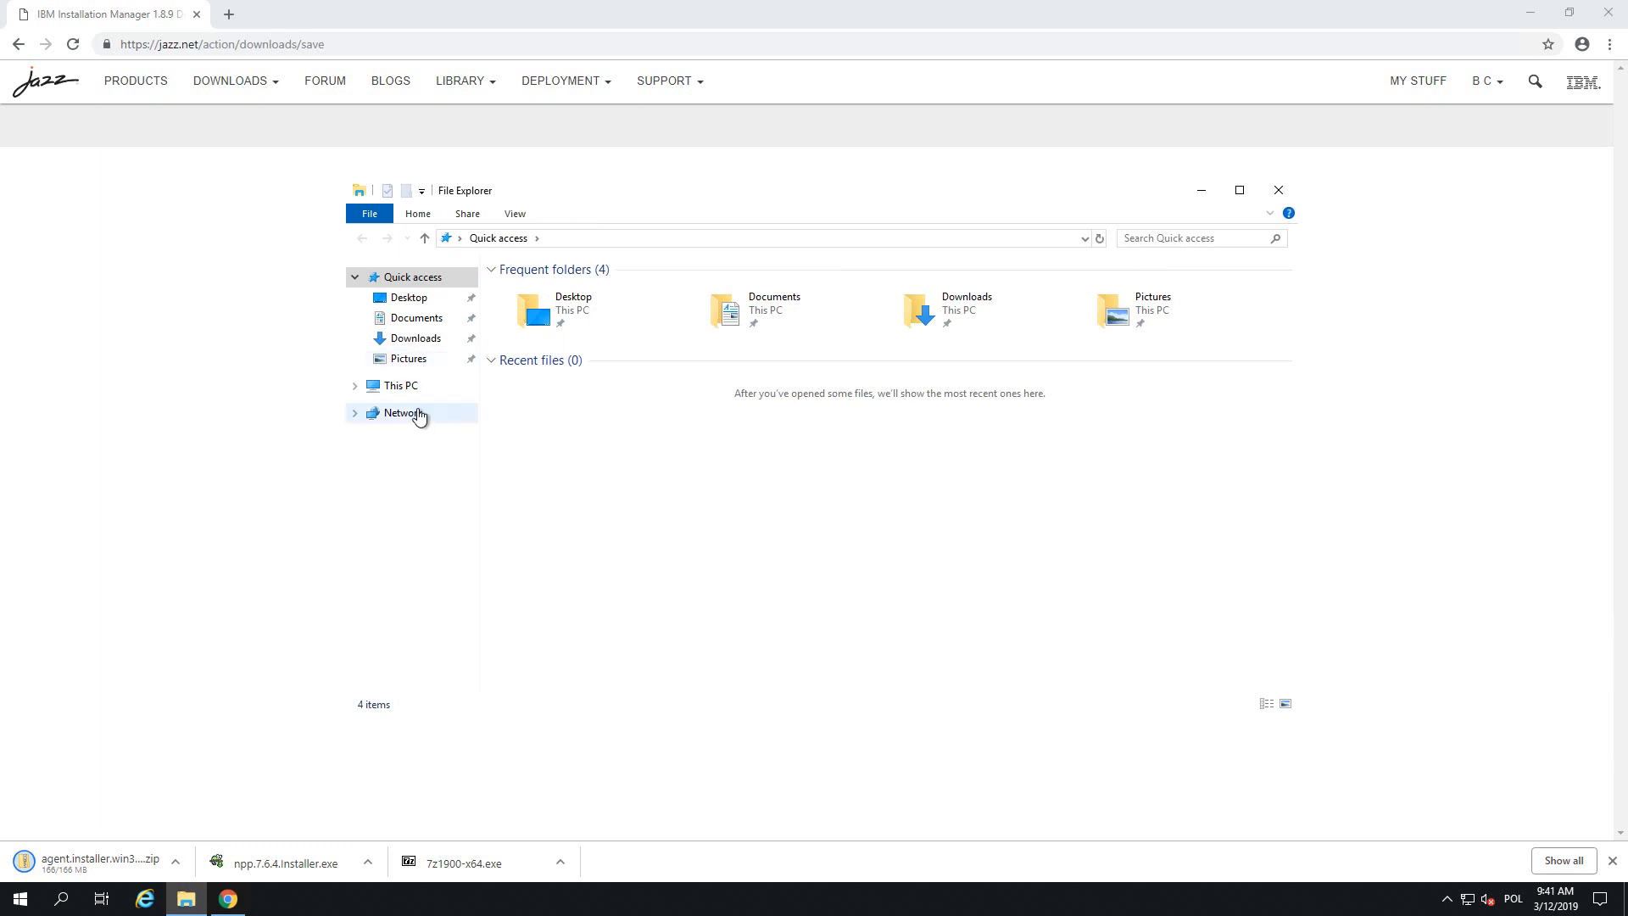
left_click(429, 338)
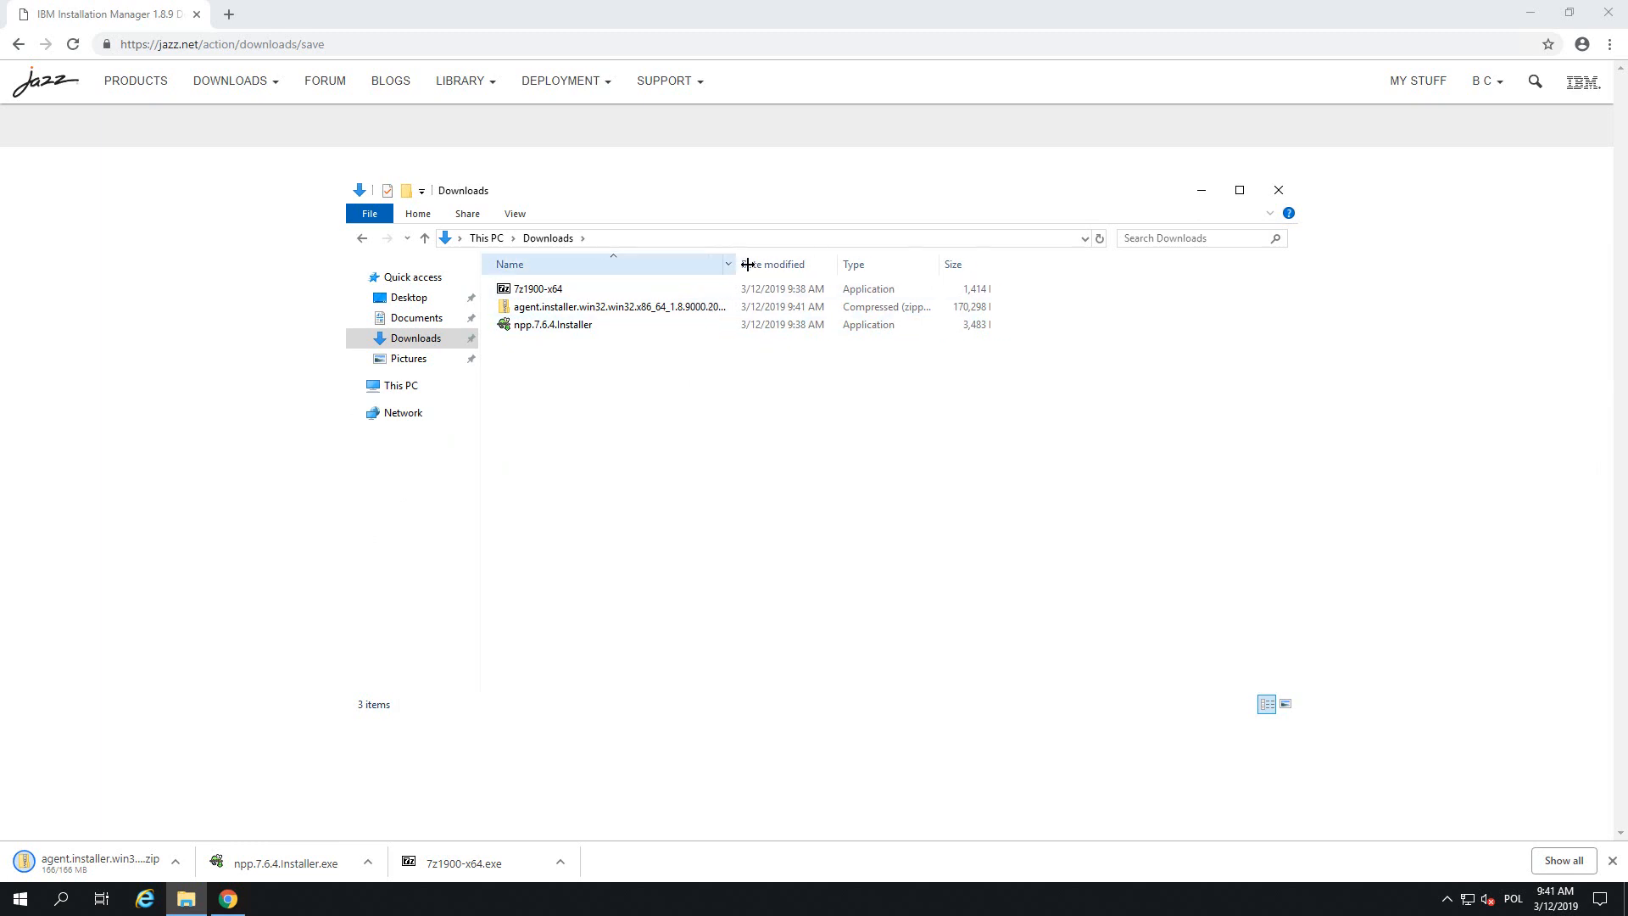
- Check the Installation Manager download in the browser's downloads list and minimize the browser
left_click(180, 855)
left_click(246, 799)
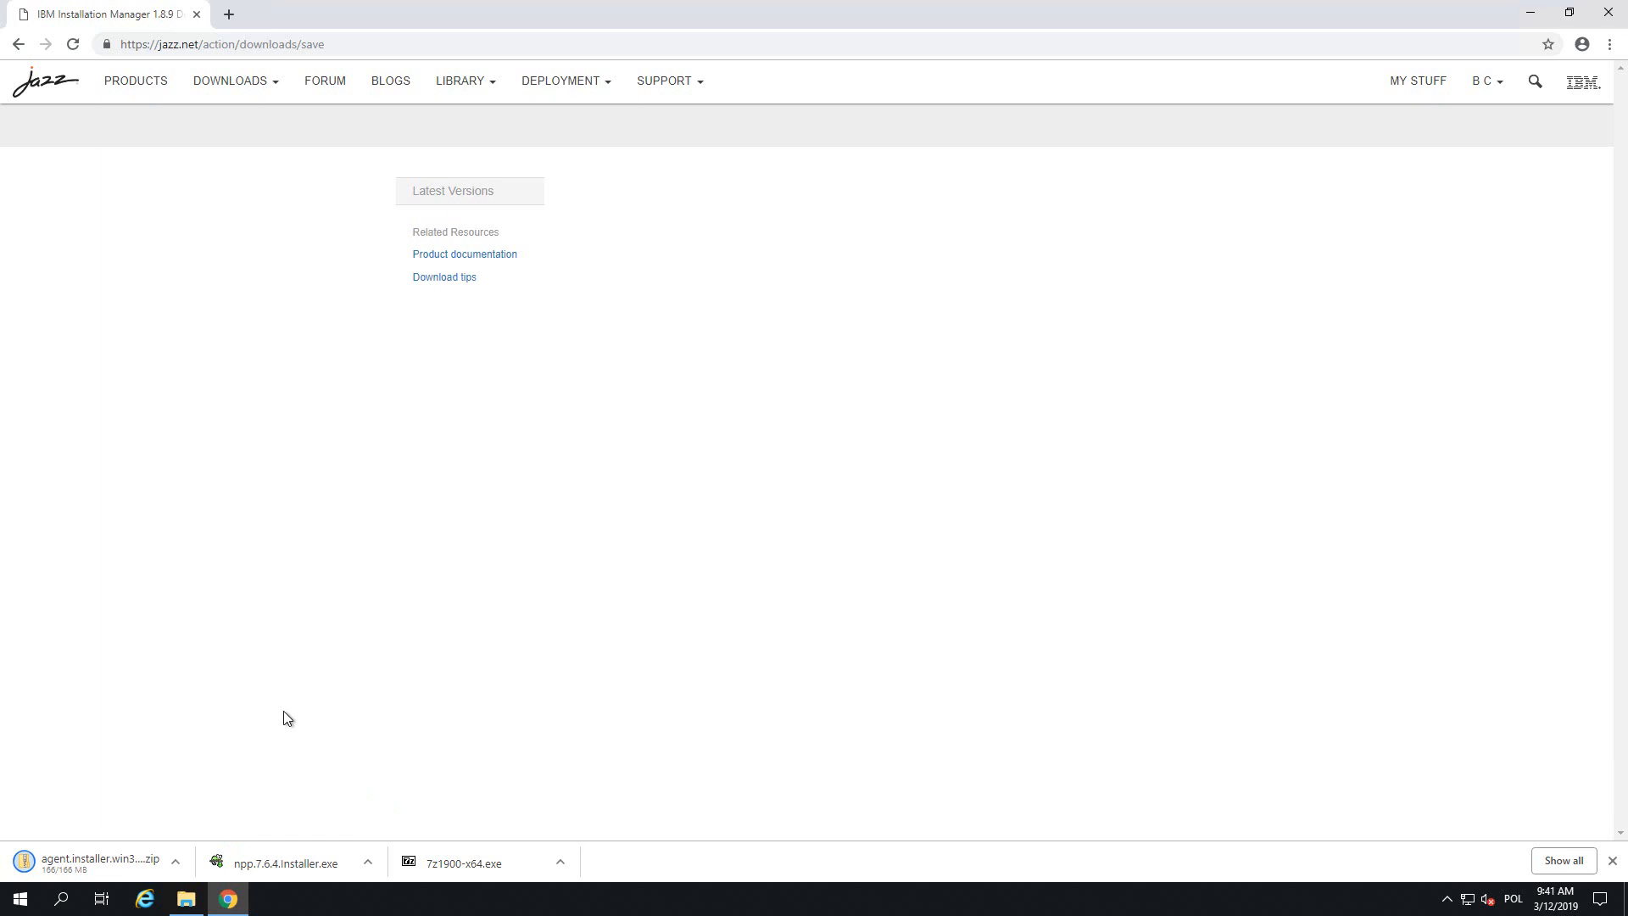
key("ctrl+j")
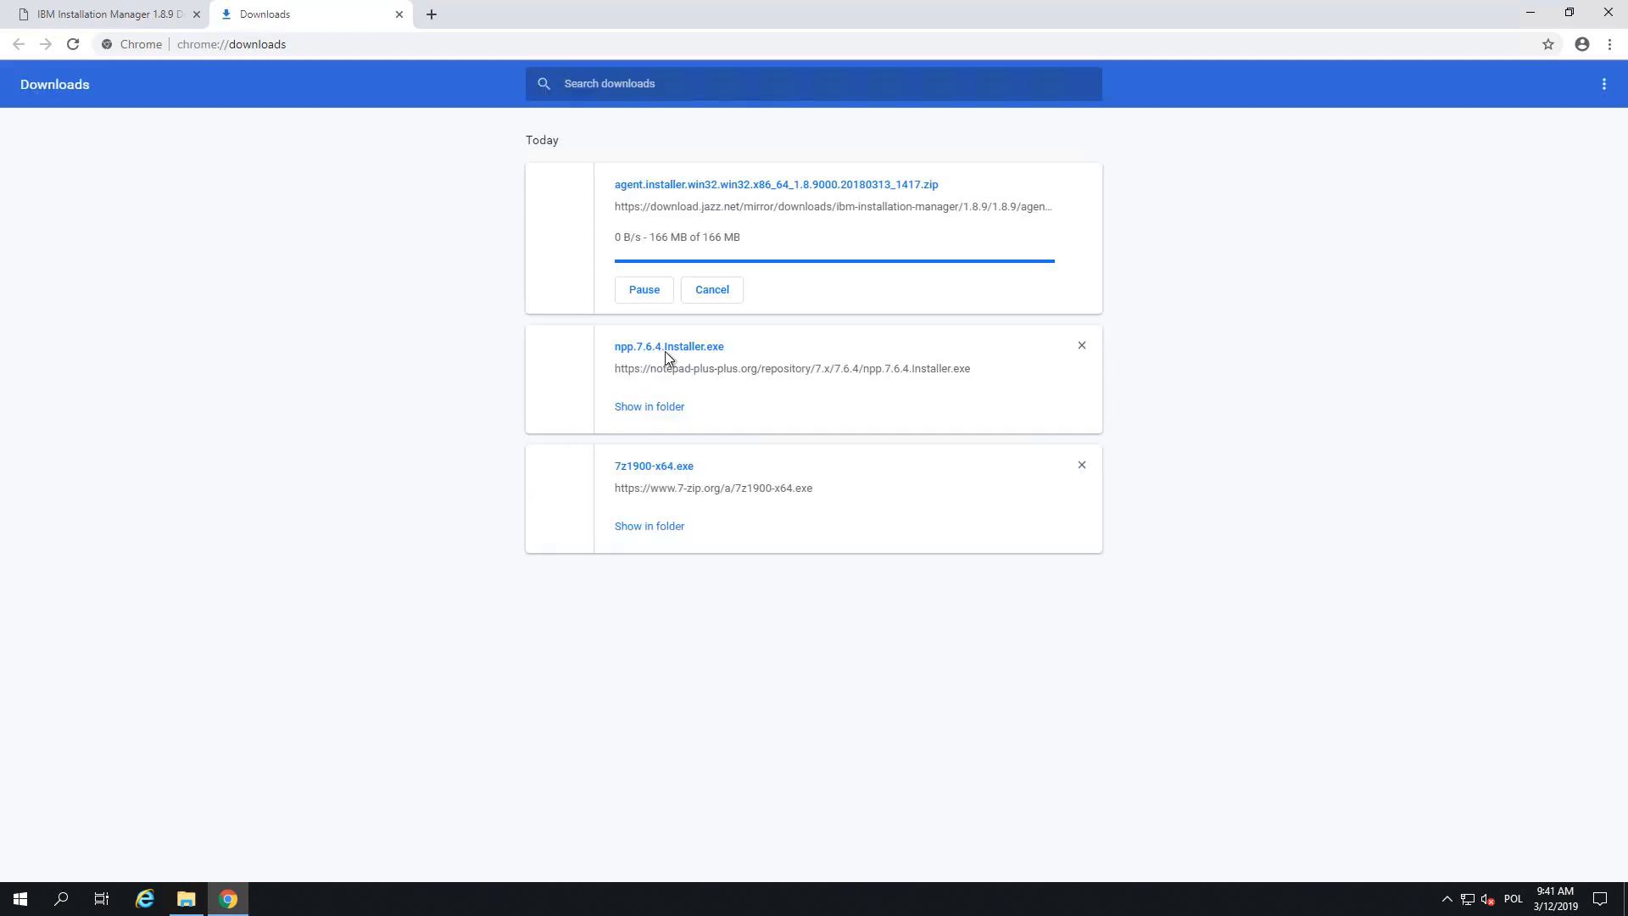
left_click(1529, 13)
- Extract the agent.installer.win32.win32.x86_64_1.8.9000.20180313_1417 archive with 7-Zip into a folder of the same name
right_click(655, 305)
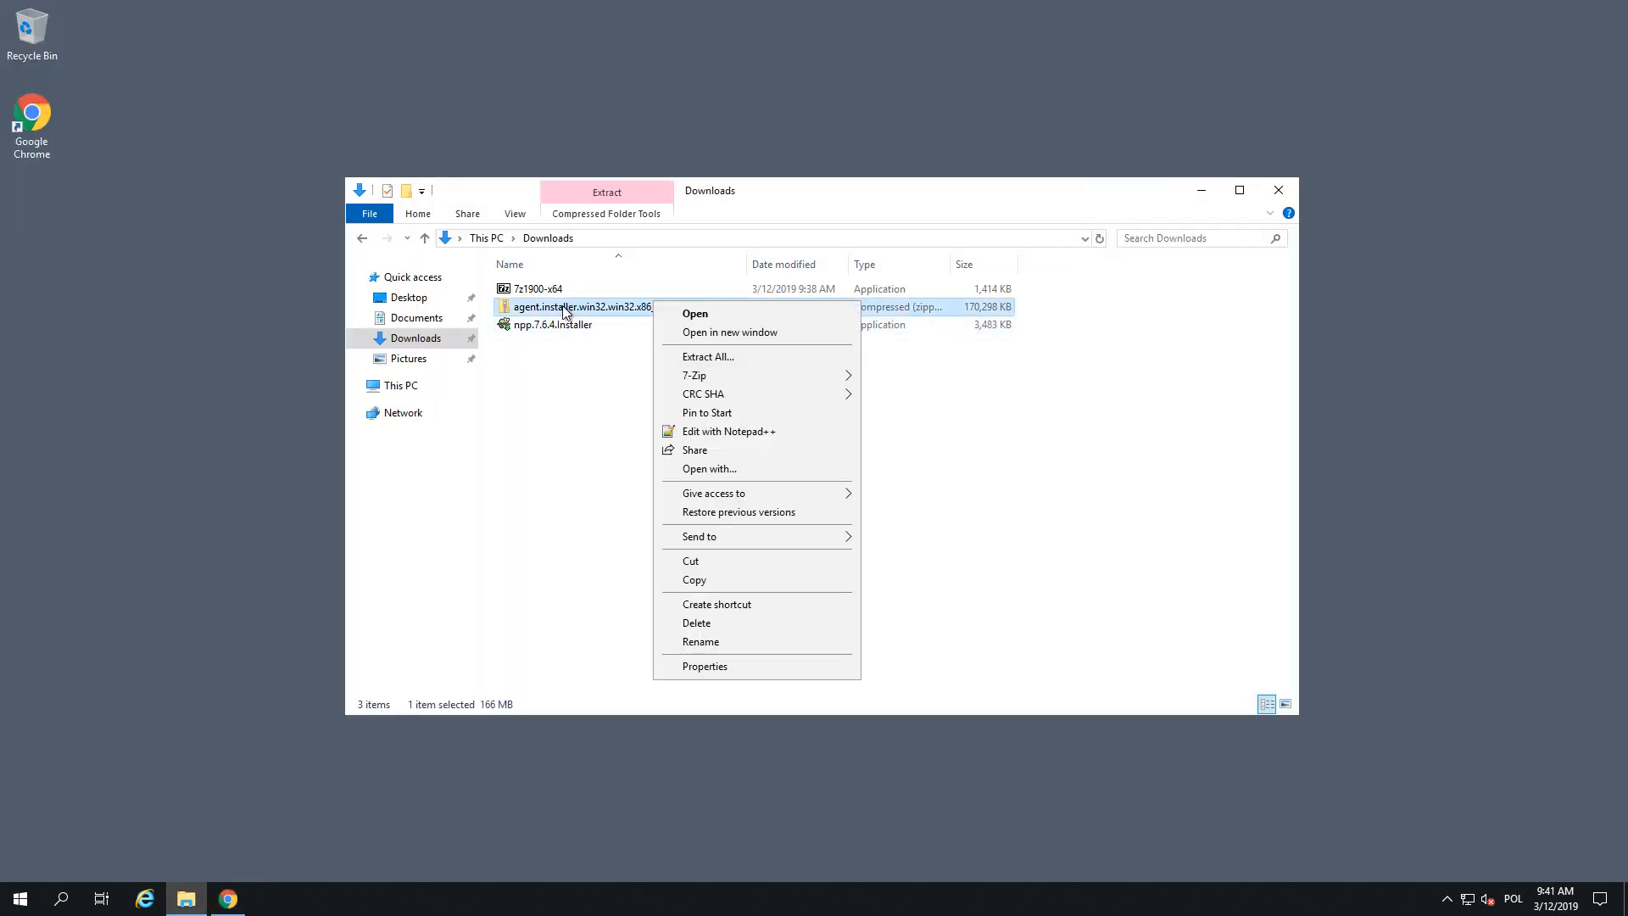
left_click(592, 307)
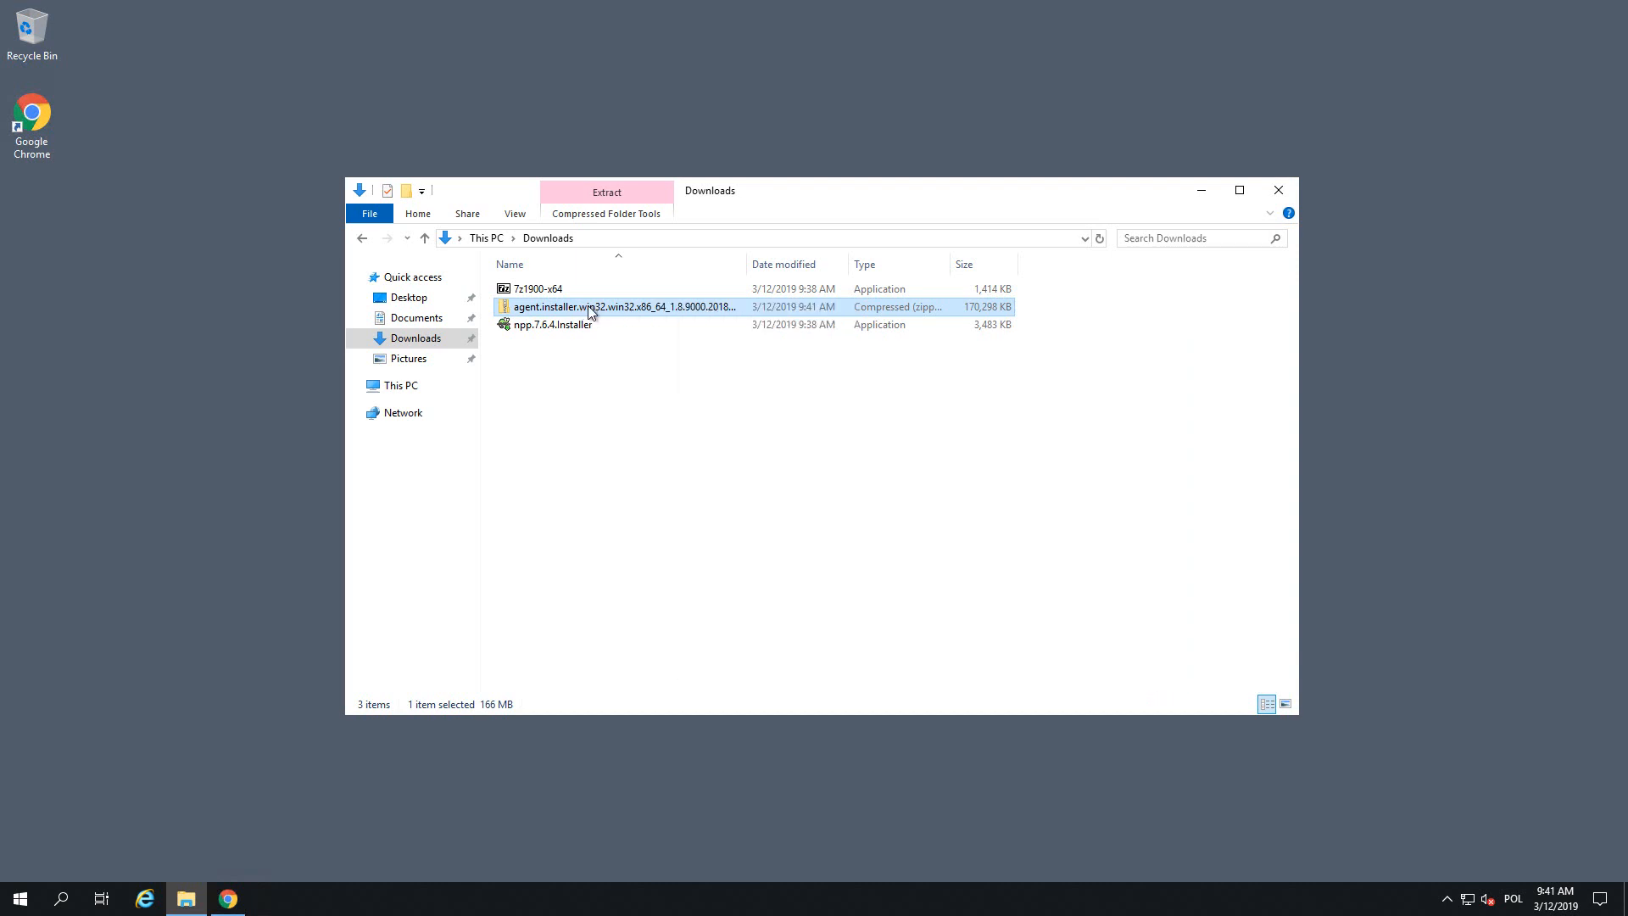
right_click(566, 306)
left_click(561, 348)
right_click(580, 306)
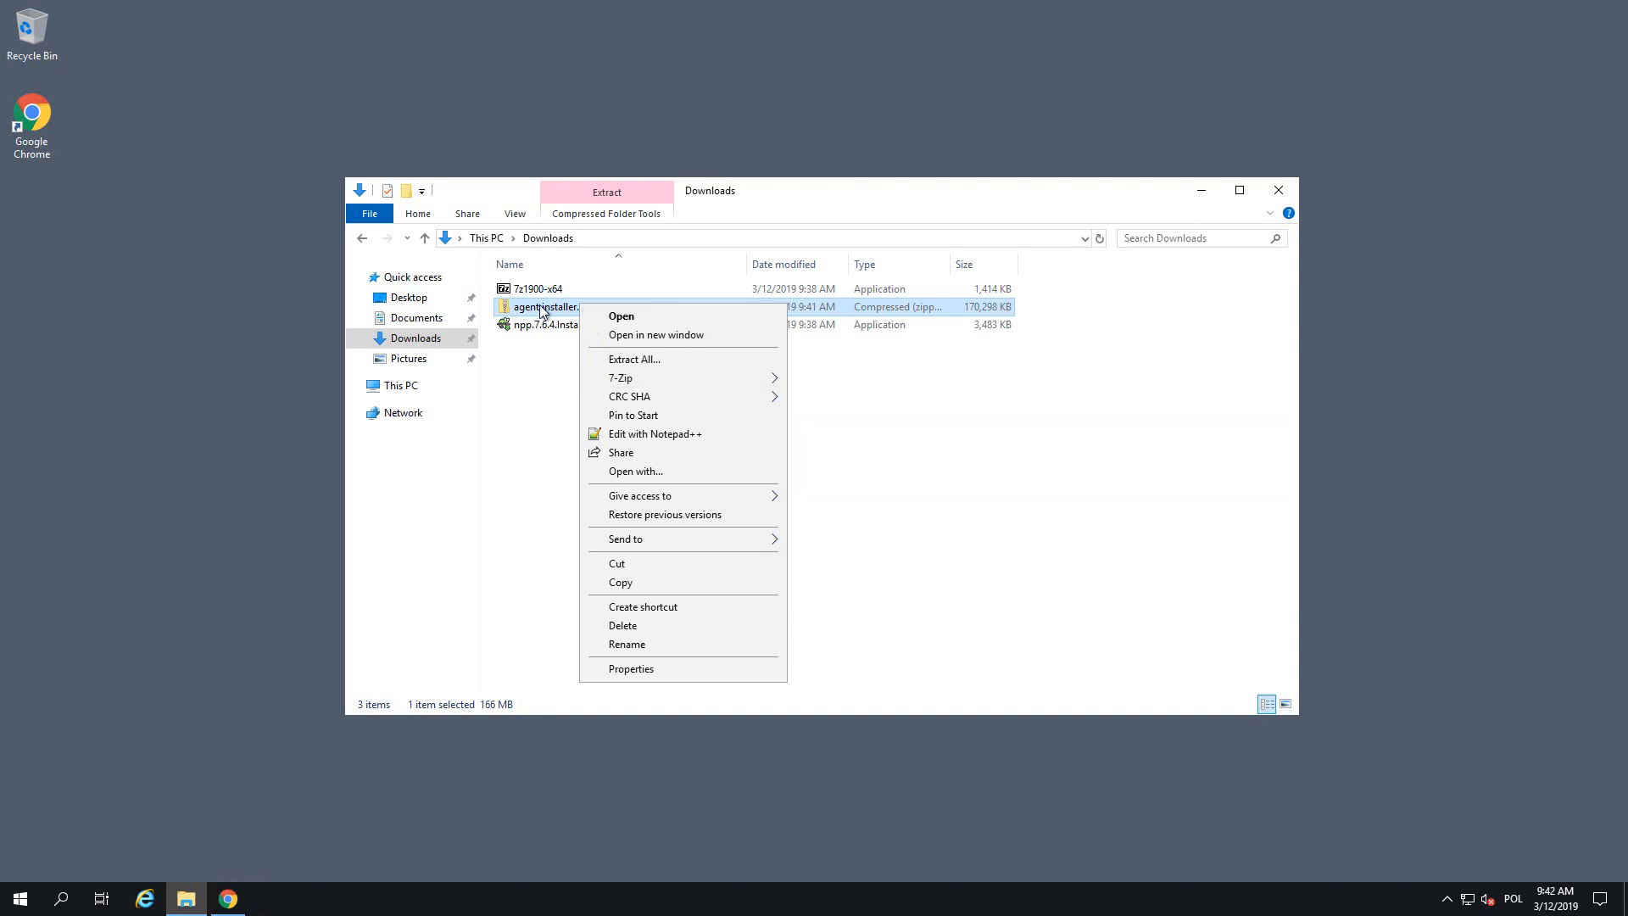
mouse_move(654, 381)
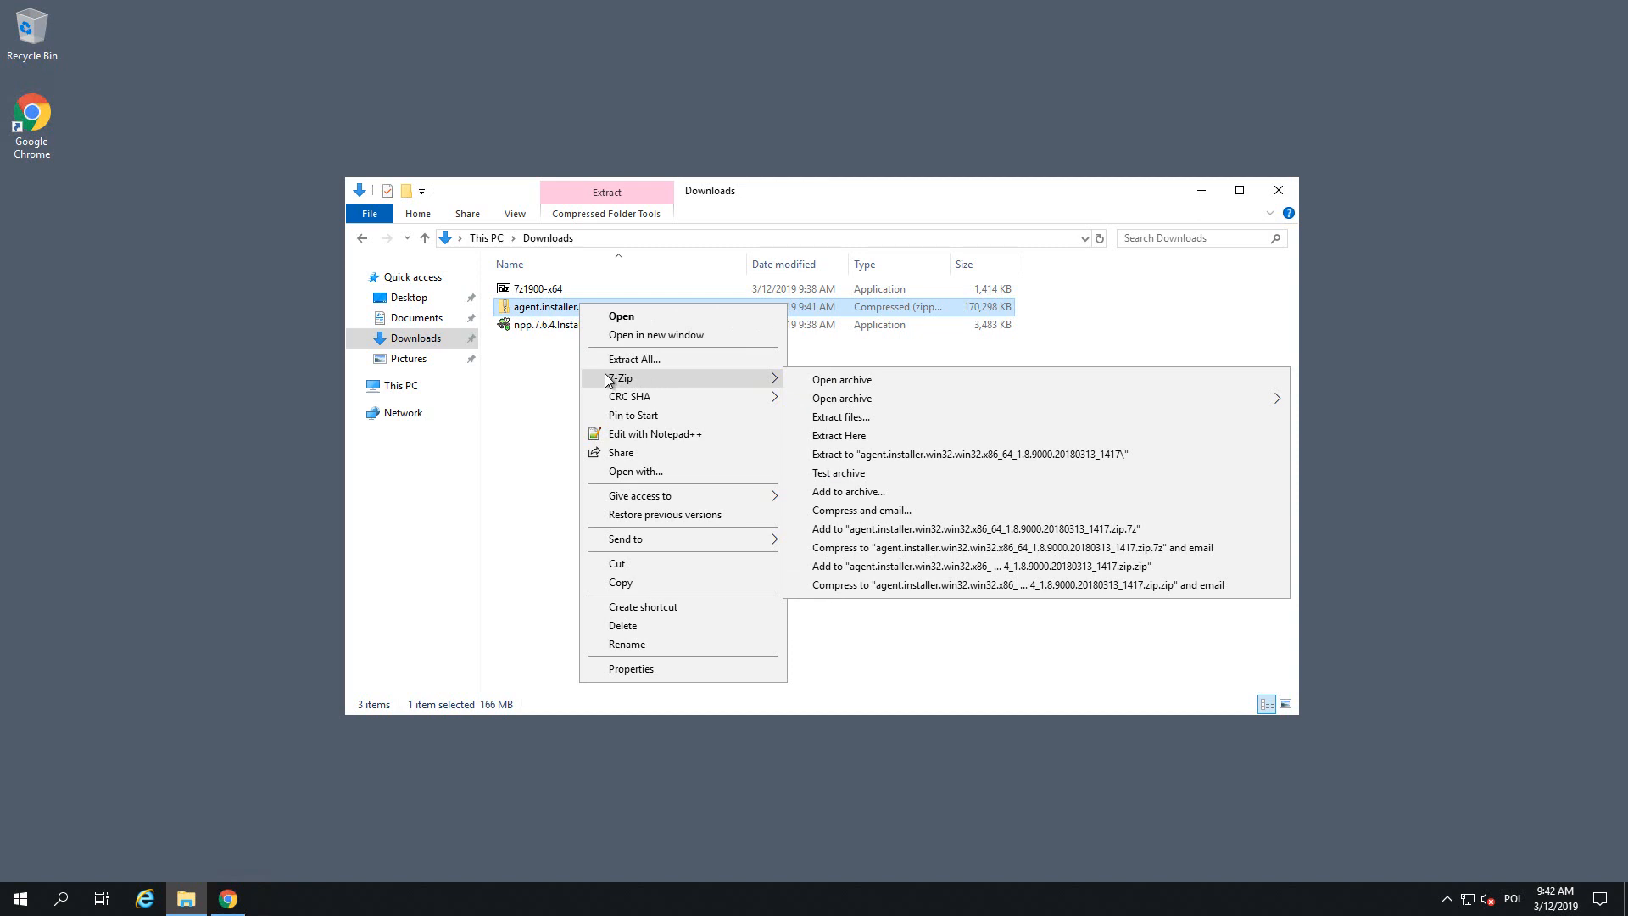
left_click(882, 455)
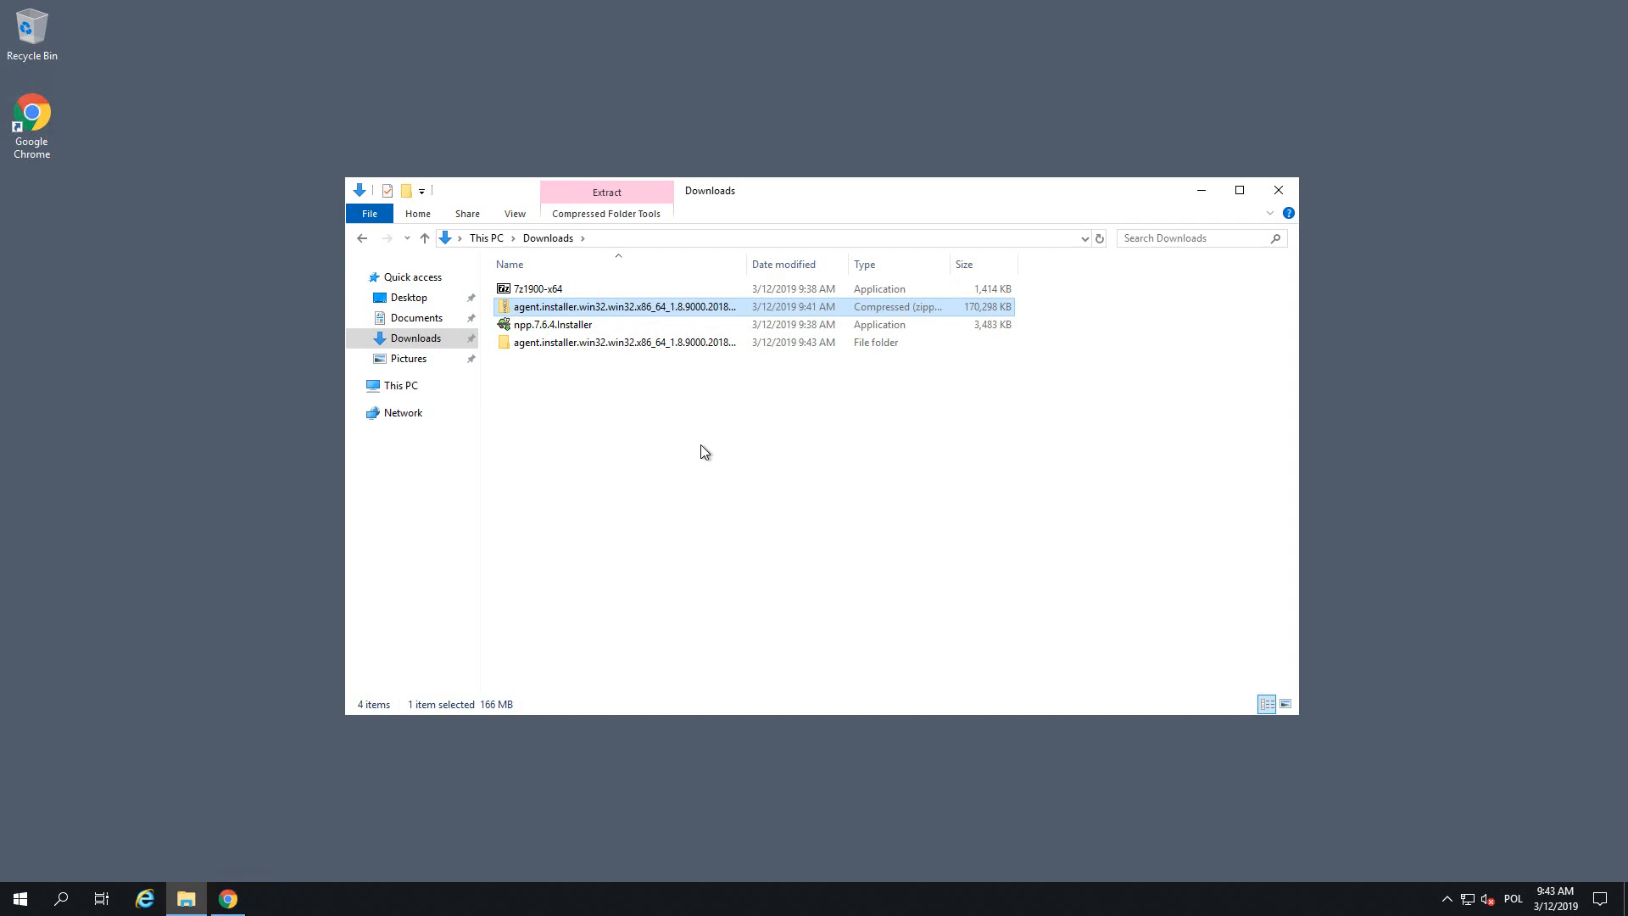
- Open the extracted agent.installer folder and run the install application as administrator
left_click(697, 441)
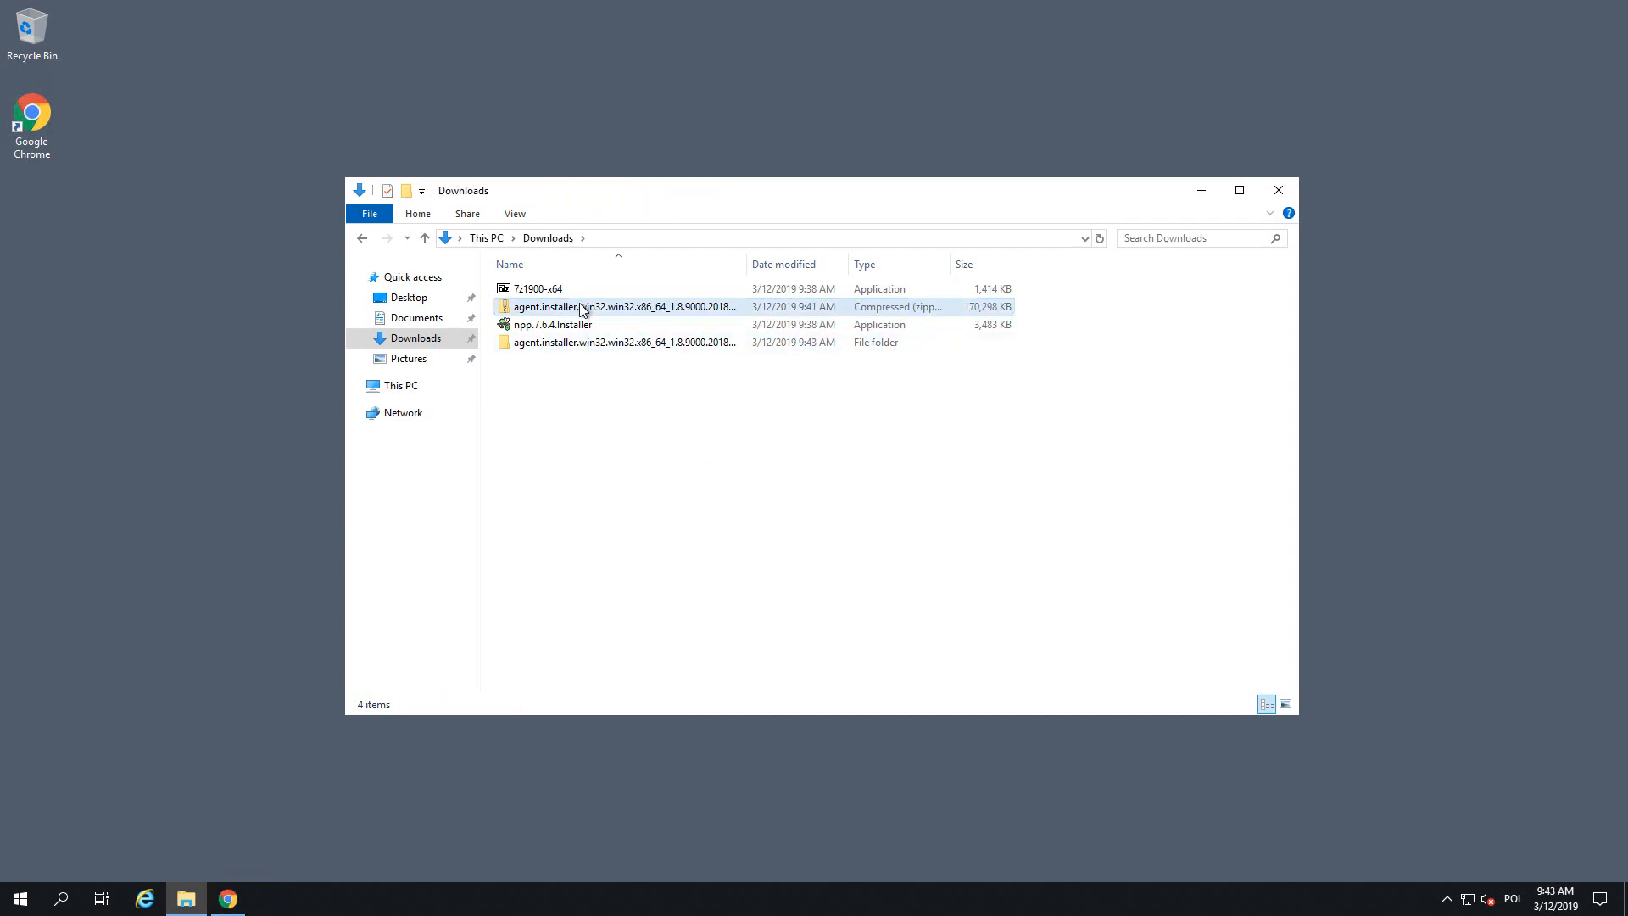
double_click(536, 342)
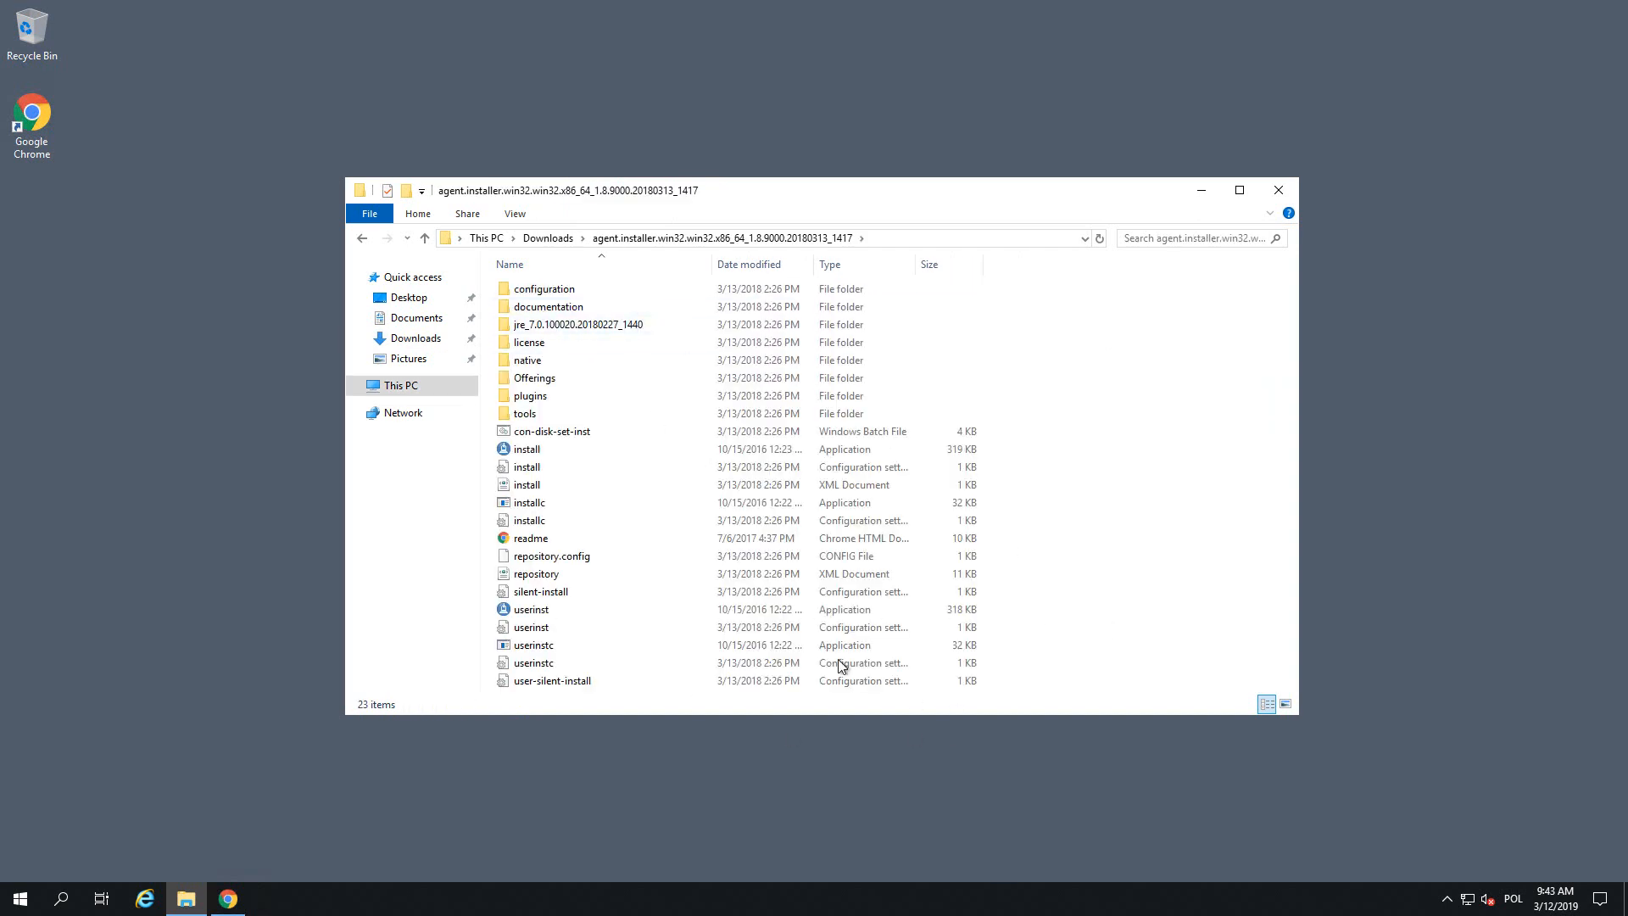
left_click(524, 452)
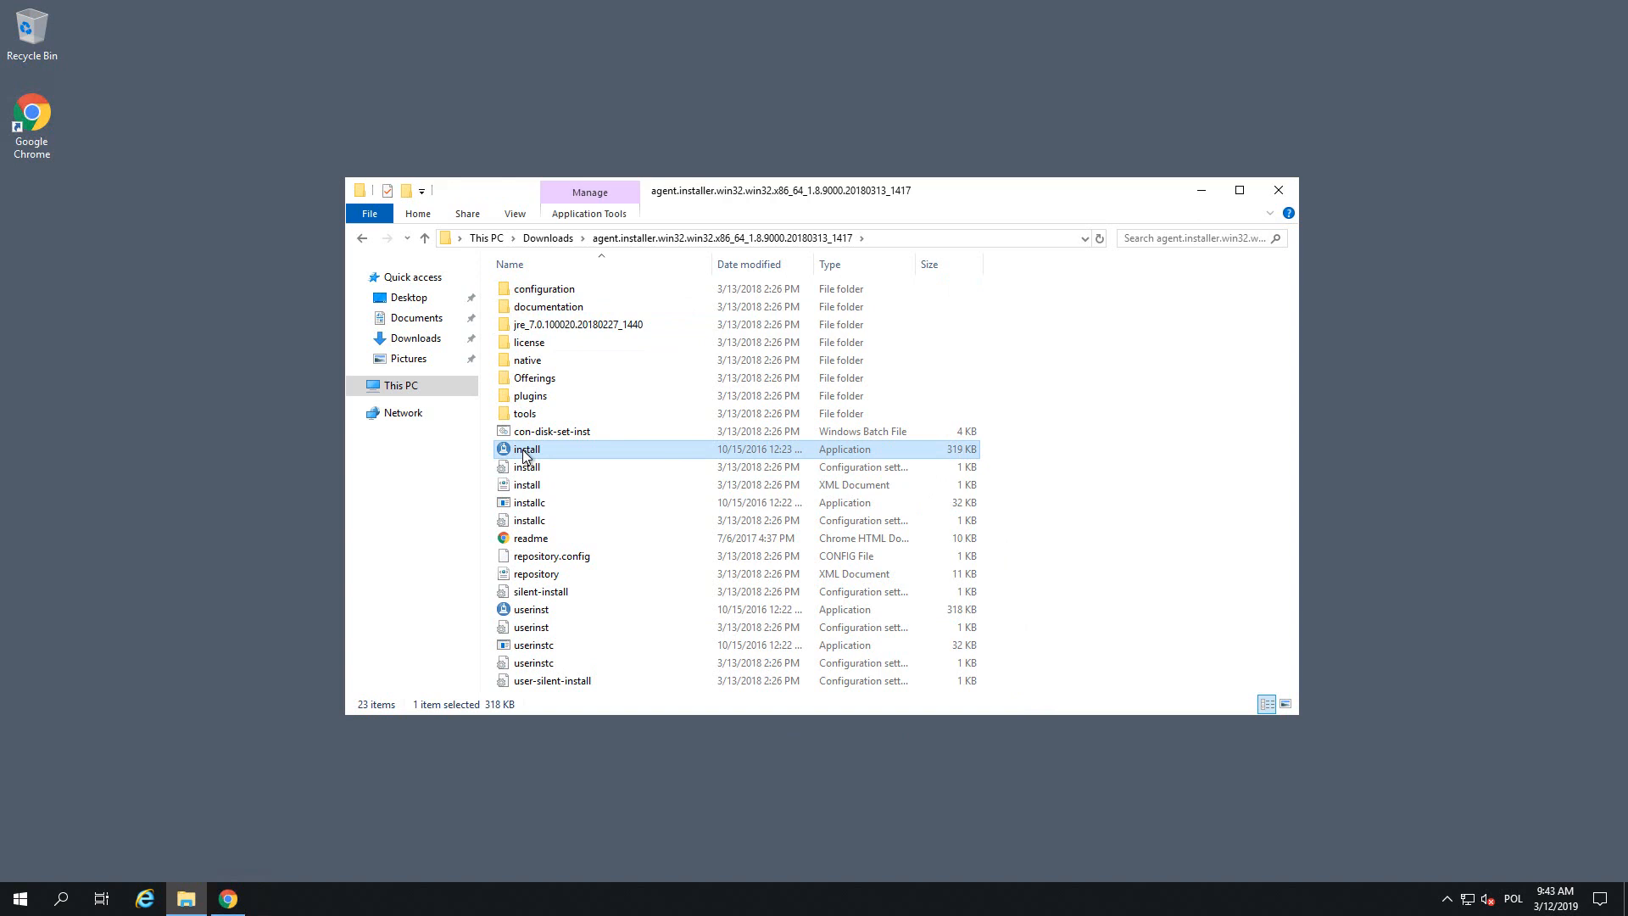
right_click(525, 455)
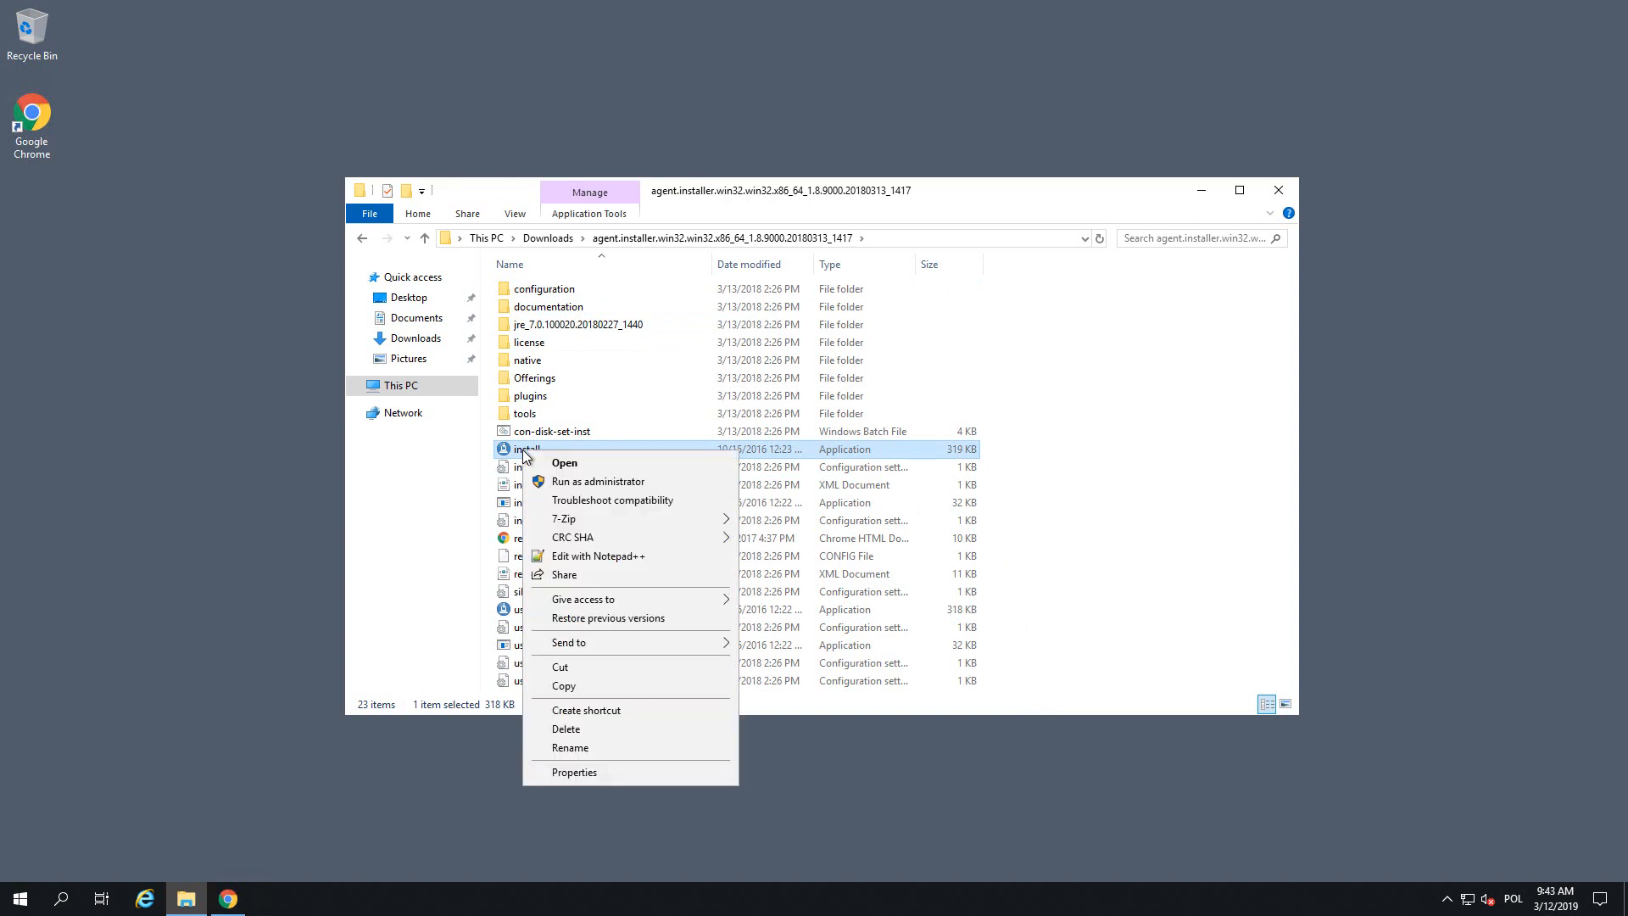
left_click(575, 481)
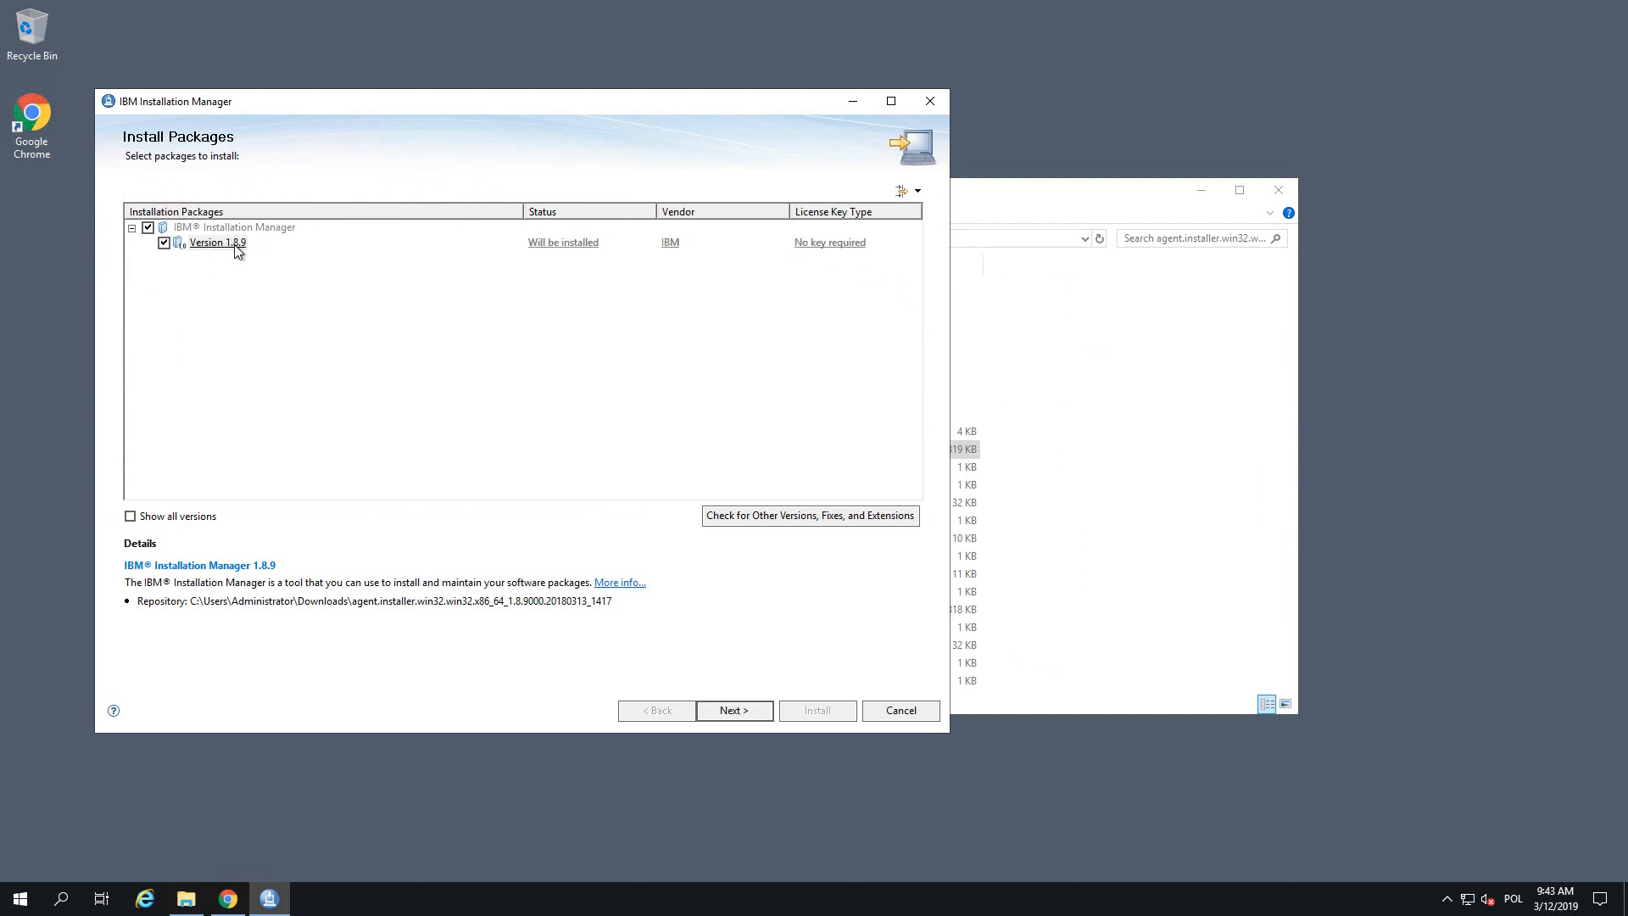
- Keep IBM Installation Manager Version 1.8.9 selected for installation and accept the terms in the license agreement
left_click(746, 715)
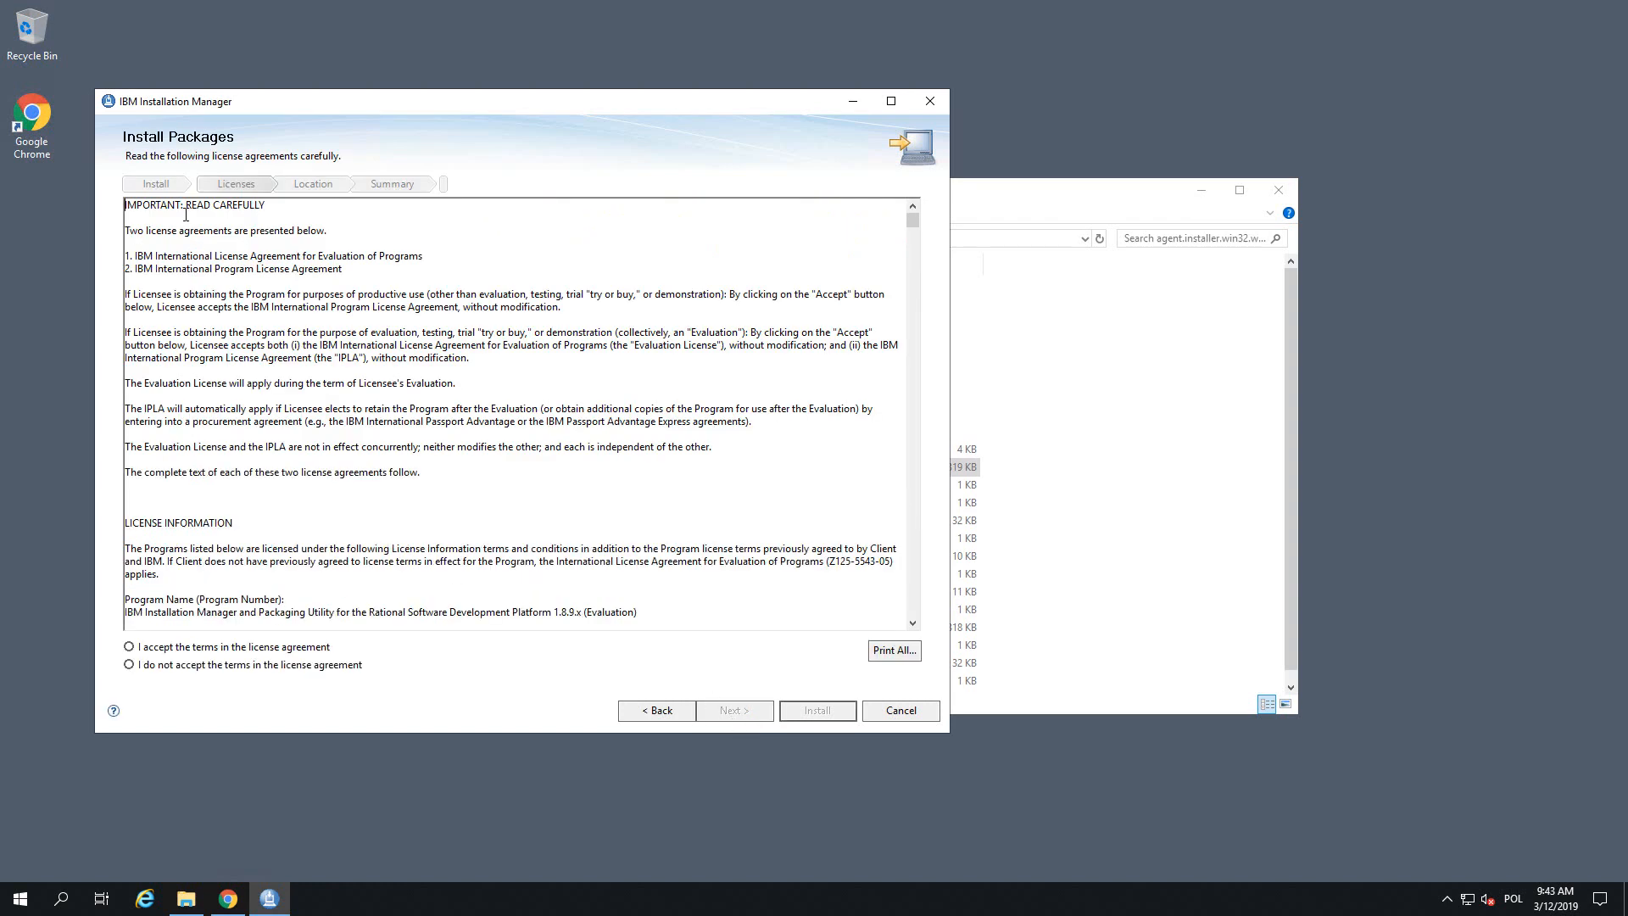
left_click(256, 646)
left_click(738, 716)
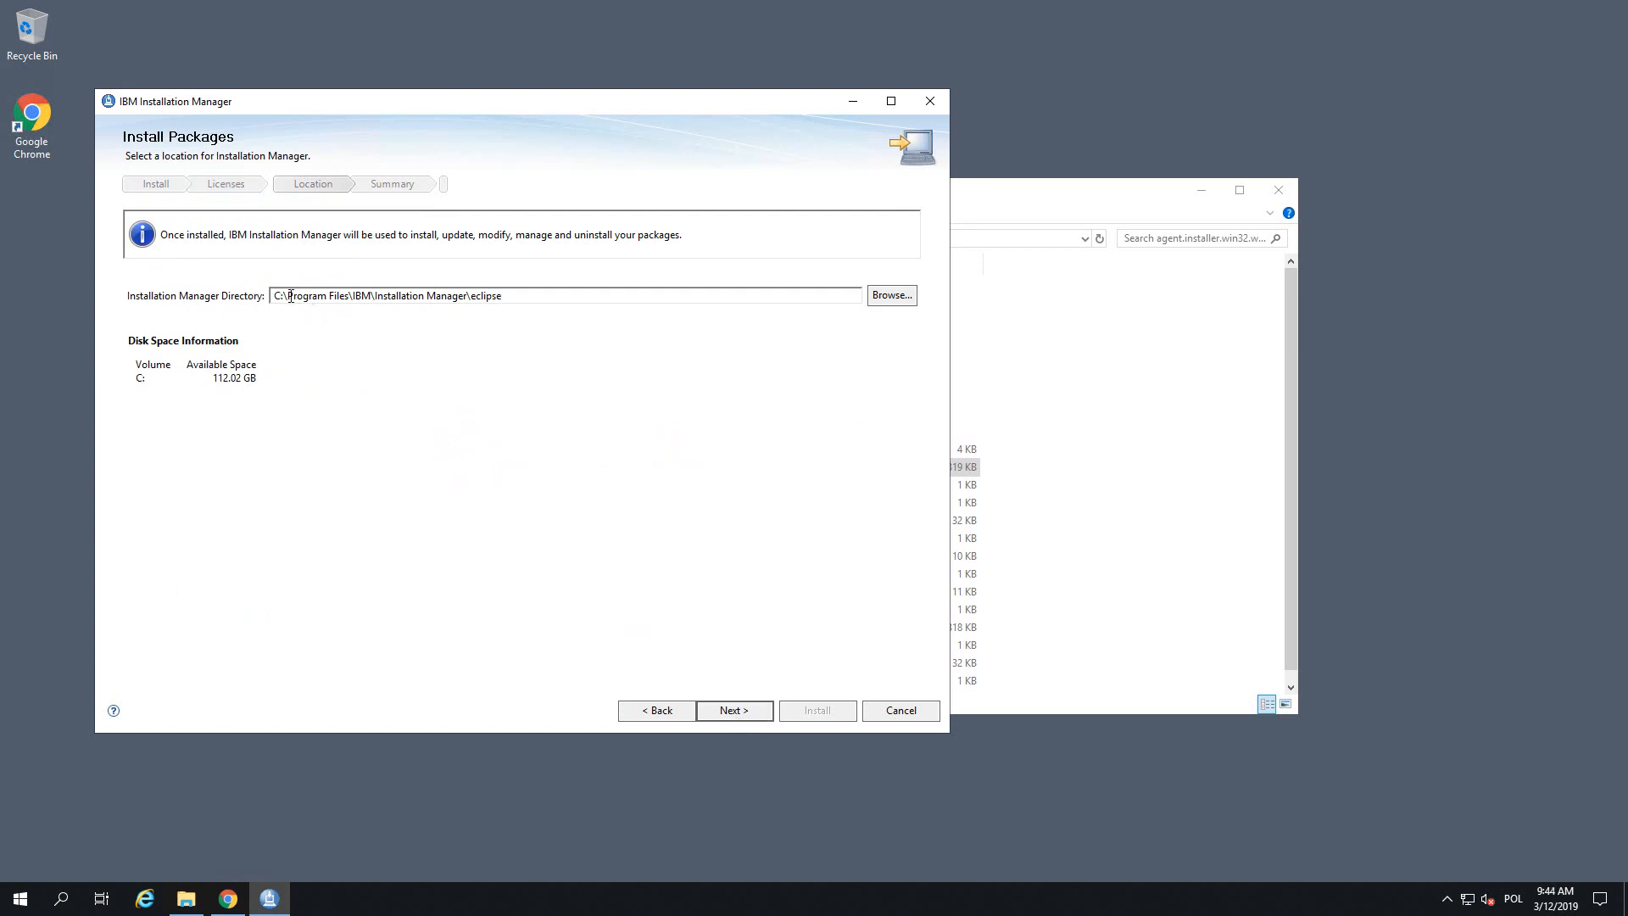
- Set the Installation Manager directory to C:\IBM\Installation Manager\eclipse and start the installation
left_click_drag(289, 296, 350, 316)
key("Delete")
key("Delete")
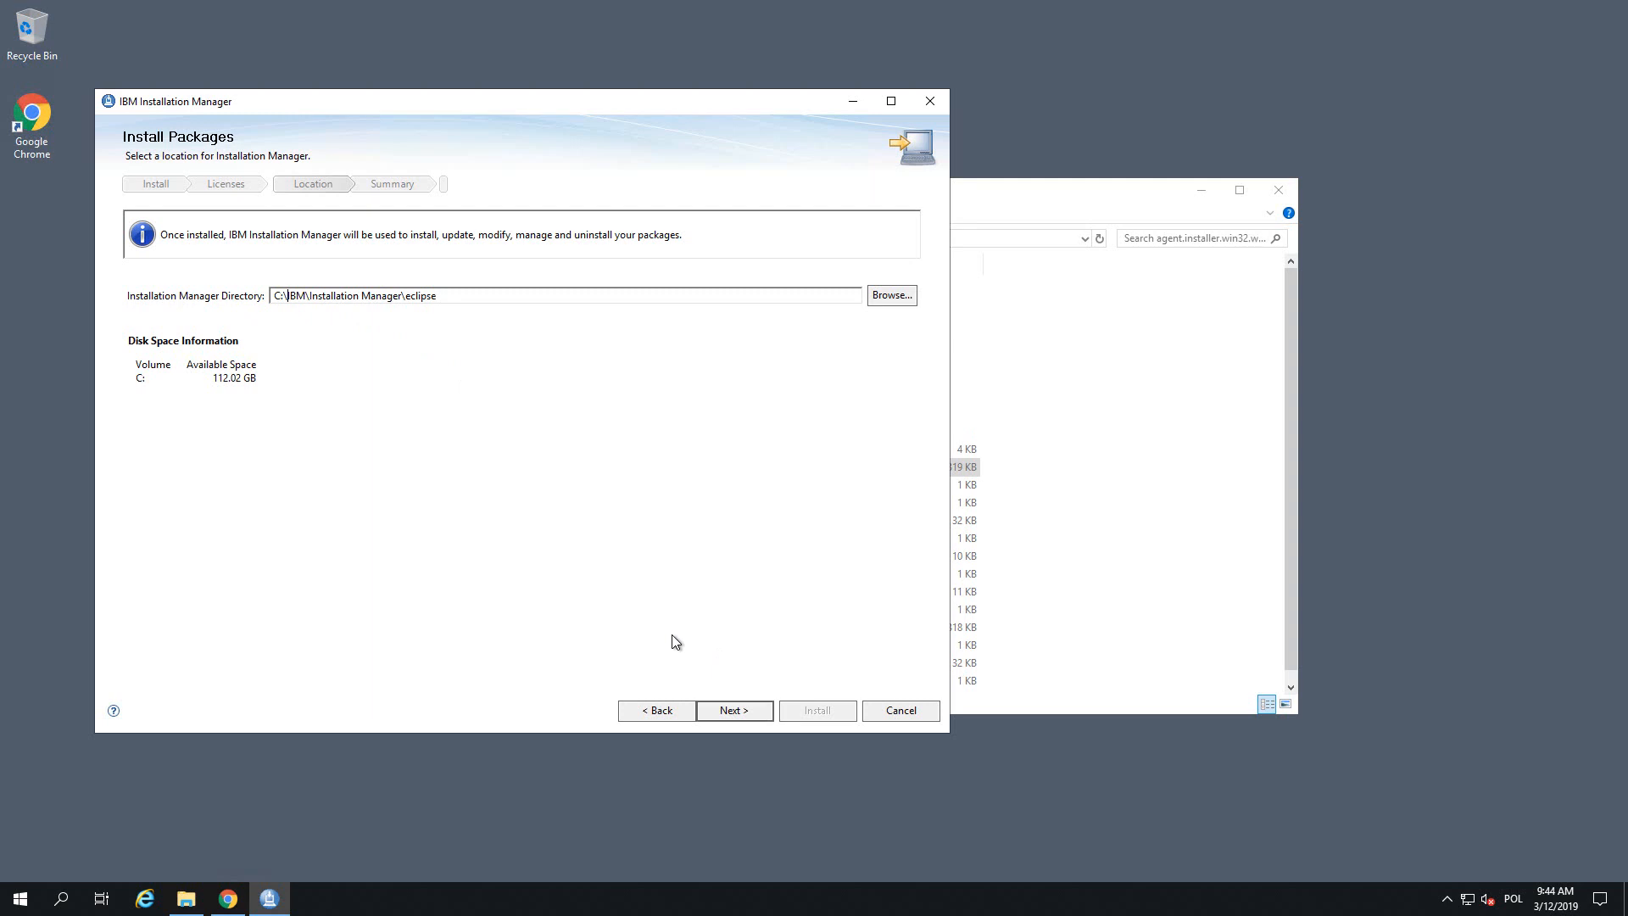
left_click(719, 712)
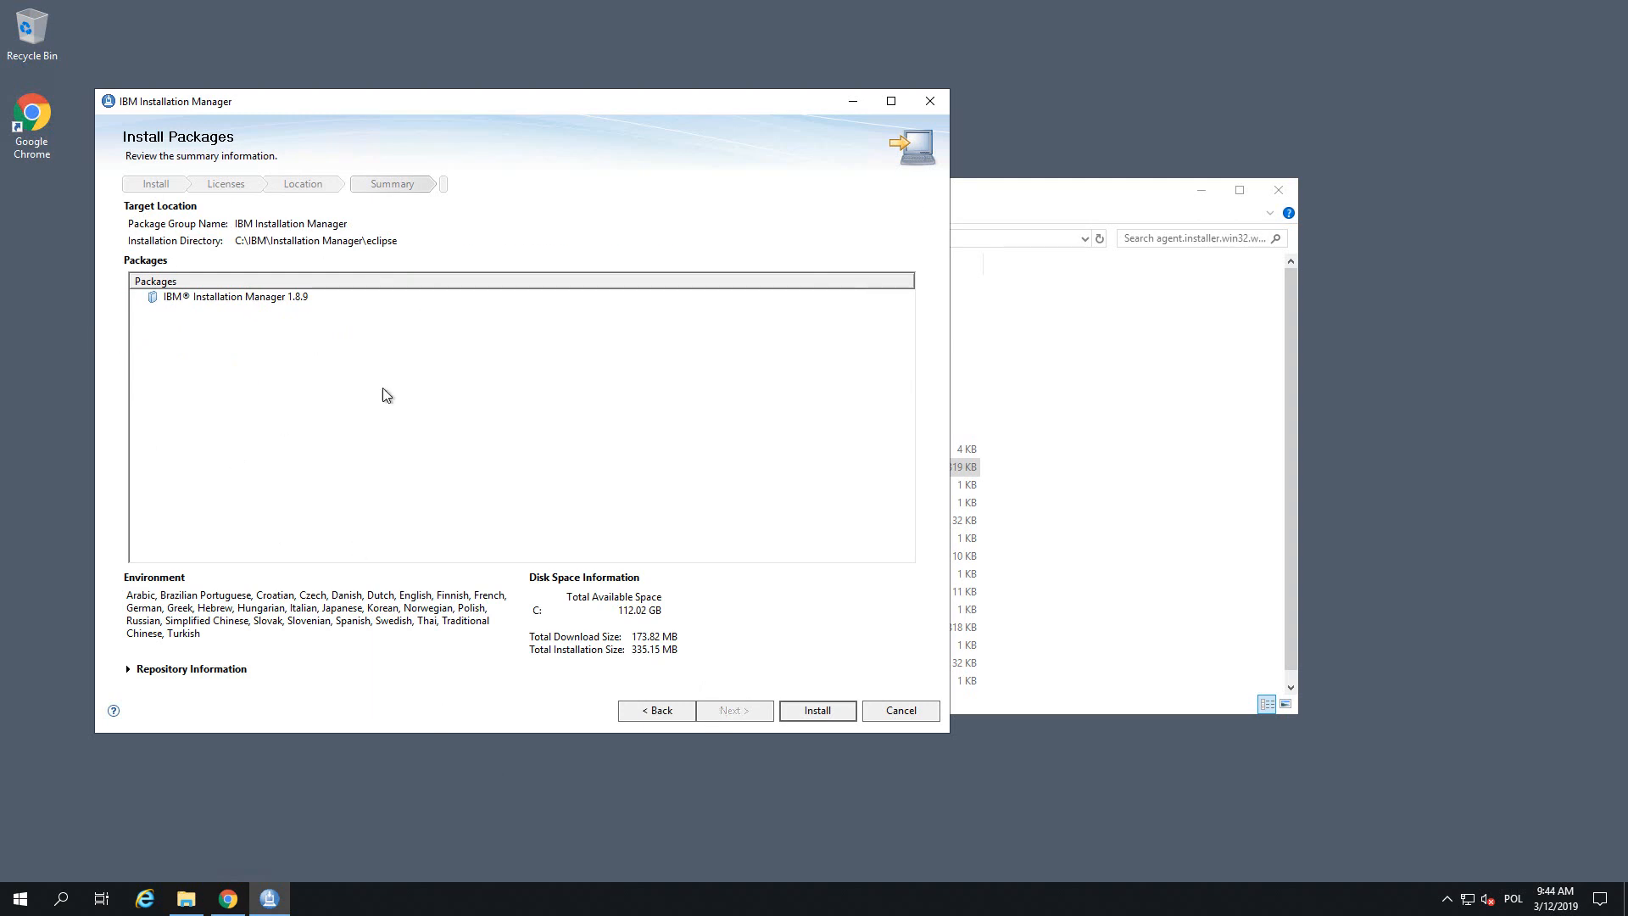
left_click(812, 713)
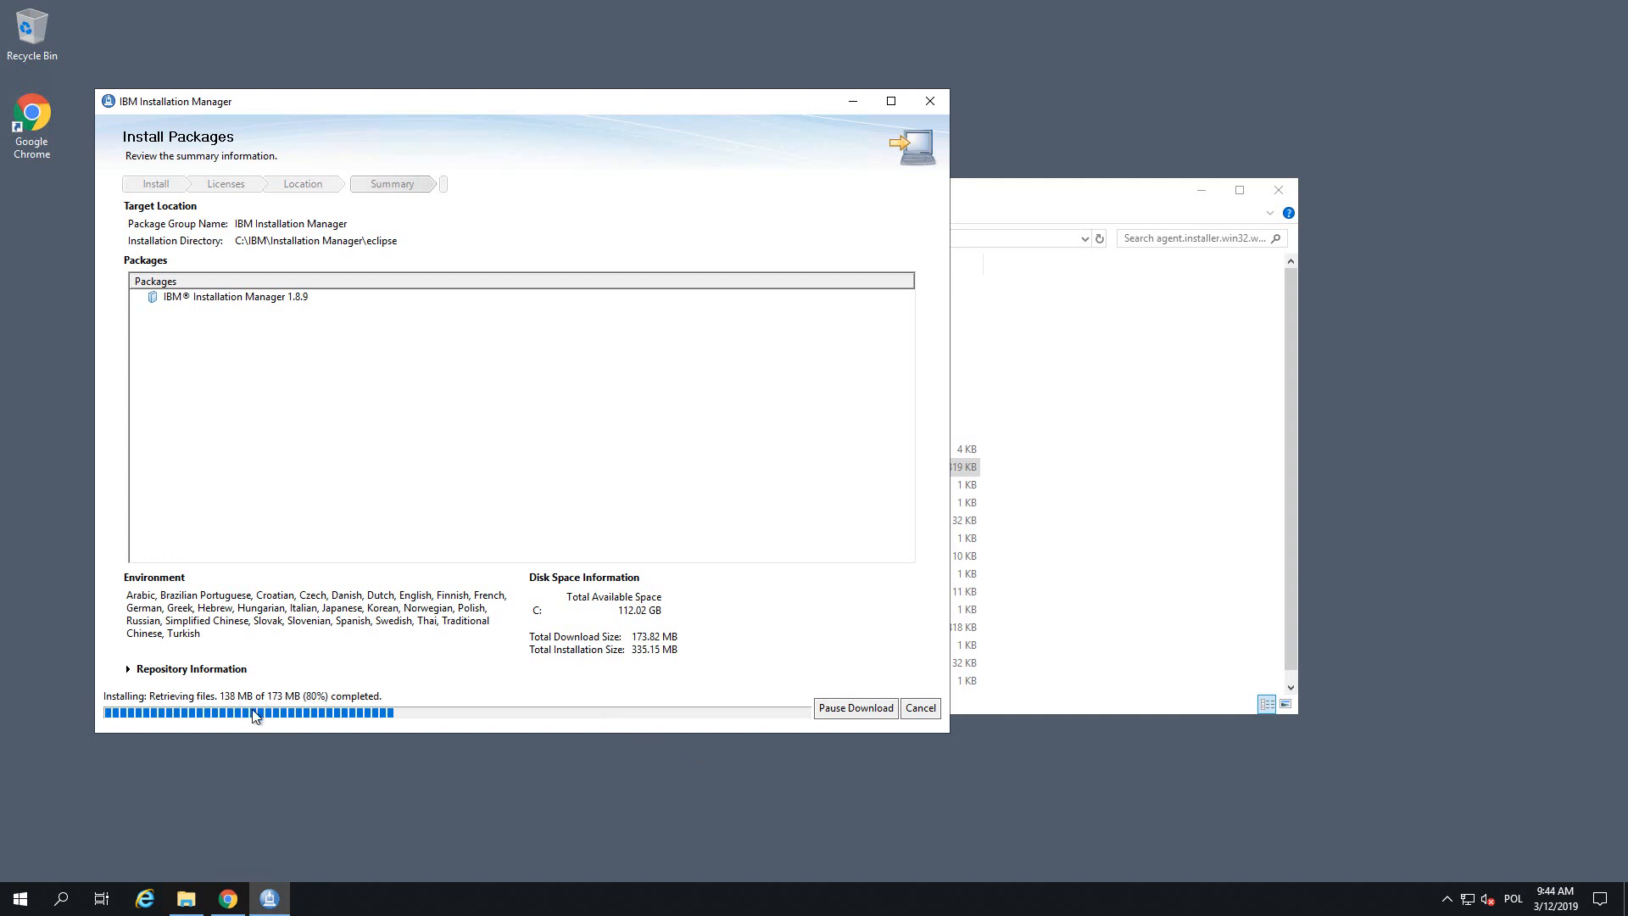
- Move the File Explorer window aside from the installer and go back to the Downloads folder
left_click(1056, 556)
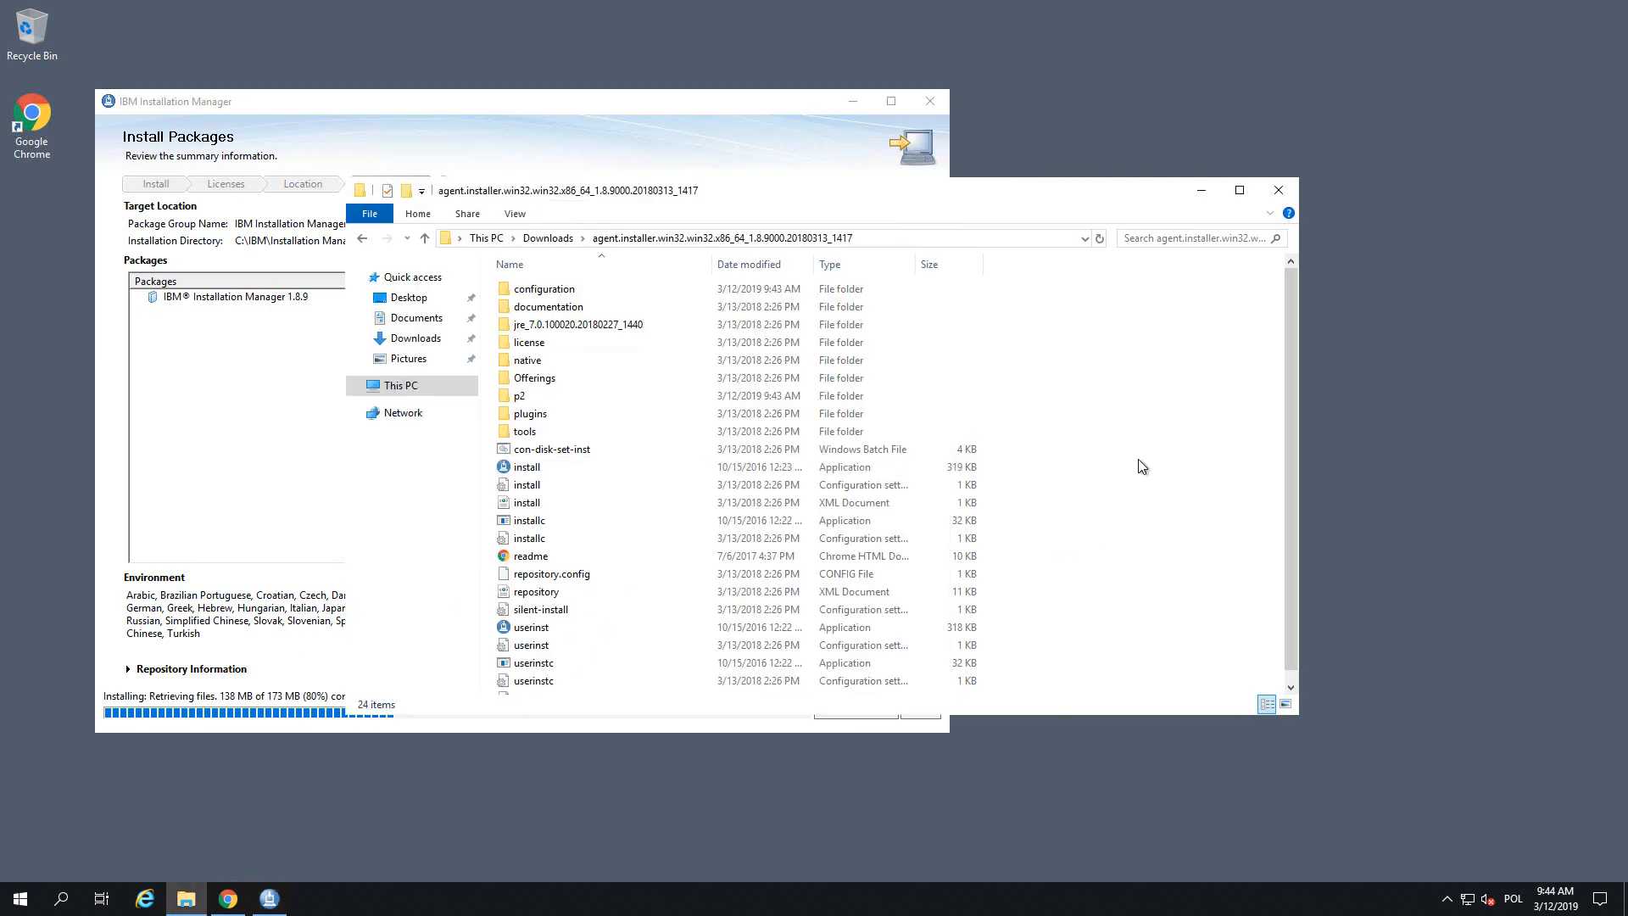
mouse_move(1291, 322)
left_mouse_down()
mouse_move(1294, 349)
mouse_move(1293, 332)
left_mouse_up()
left_click_drag(875, 185, 1134, 168)
left_click(450, 353)
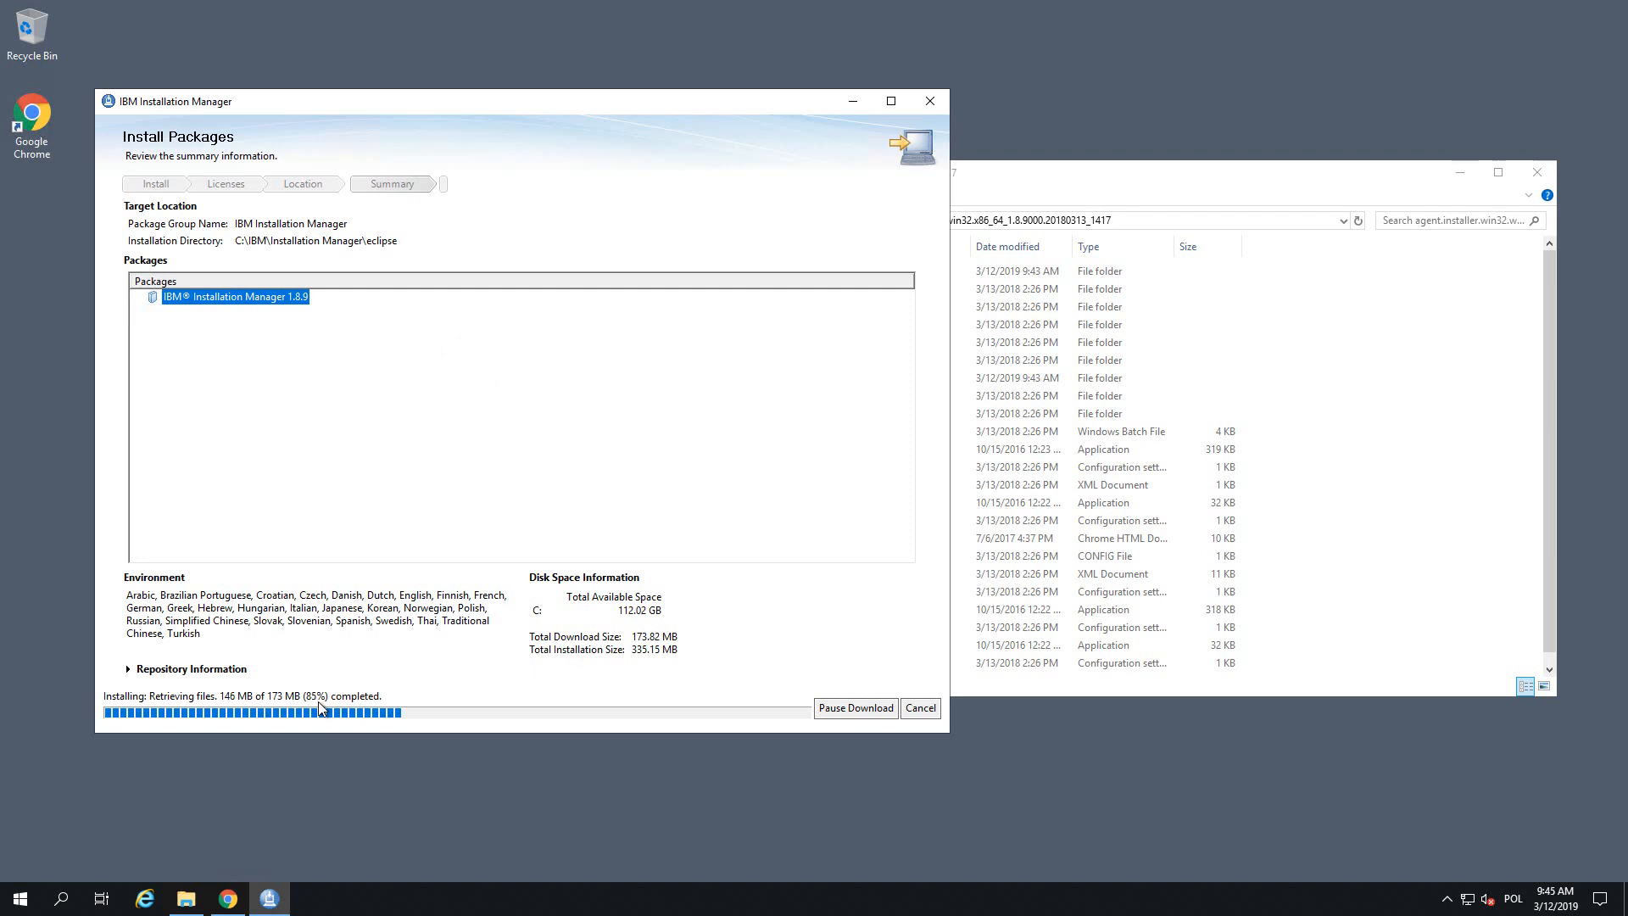
left_click(1291, 412)
left_click(816, 222)
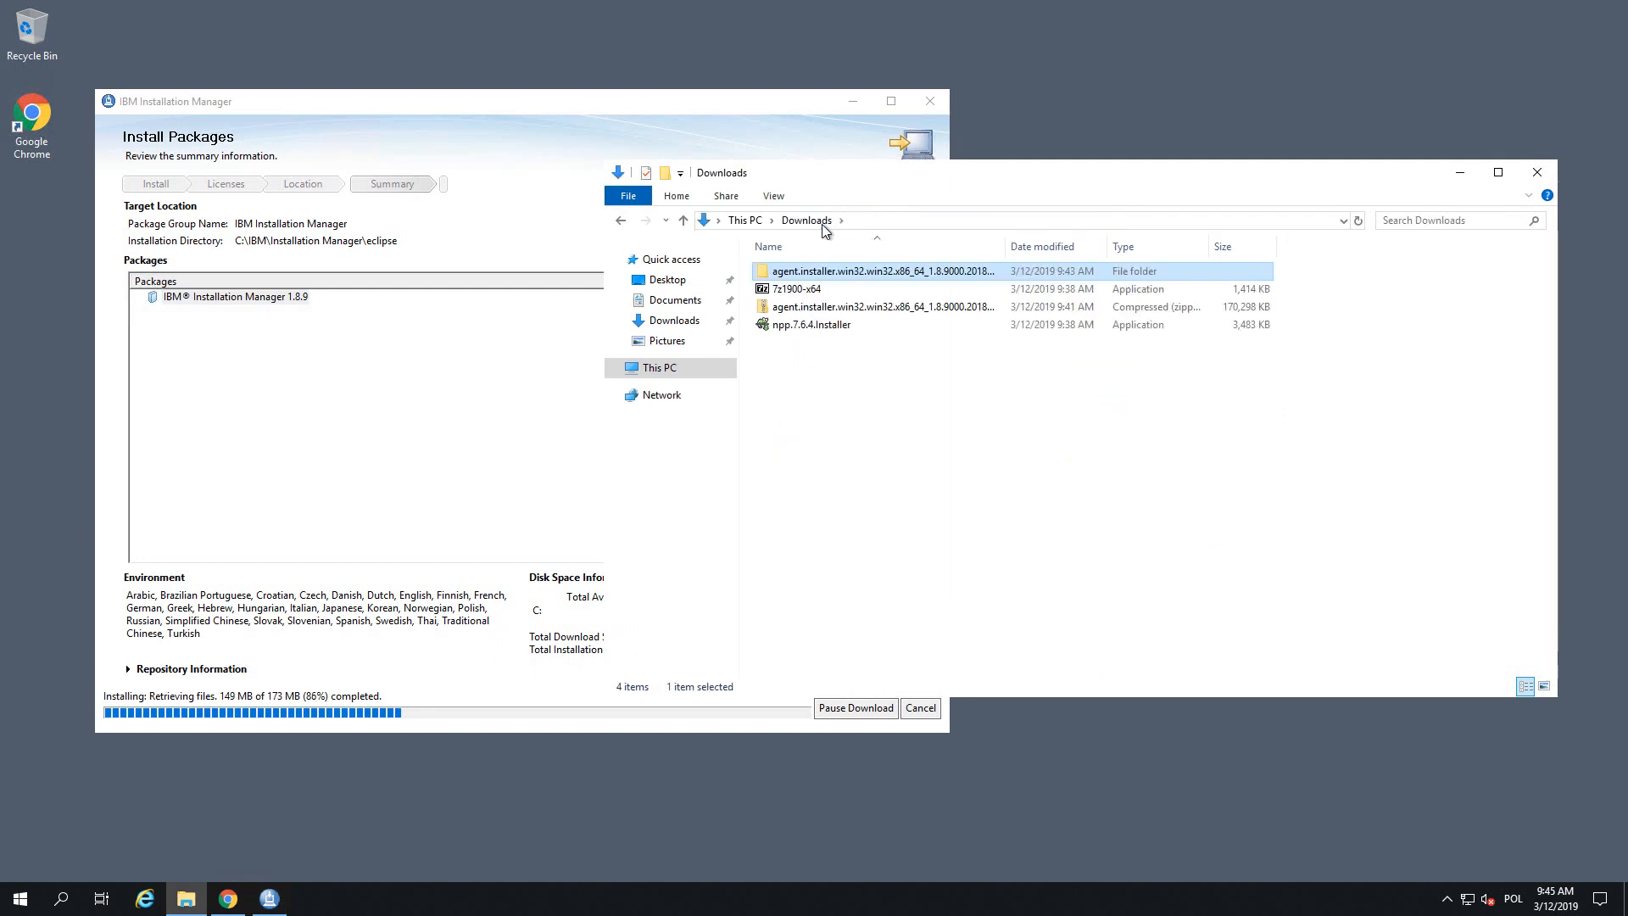
- Send the agent.installer zip archive from Downloads to the Recycle Bin and return to the Installation Manager window
left_click(799, 309)
left_click(804, 273)
left_click_drag(904, 311, 35, 50)
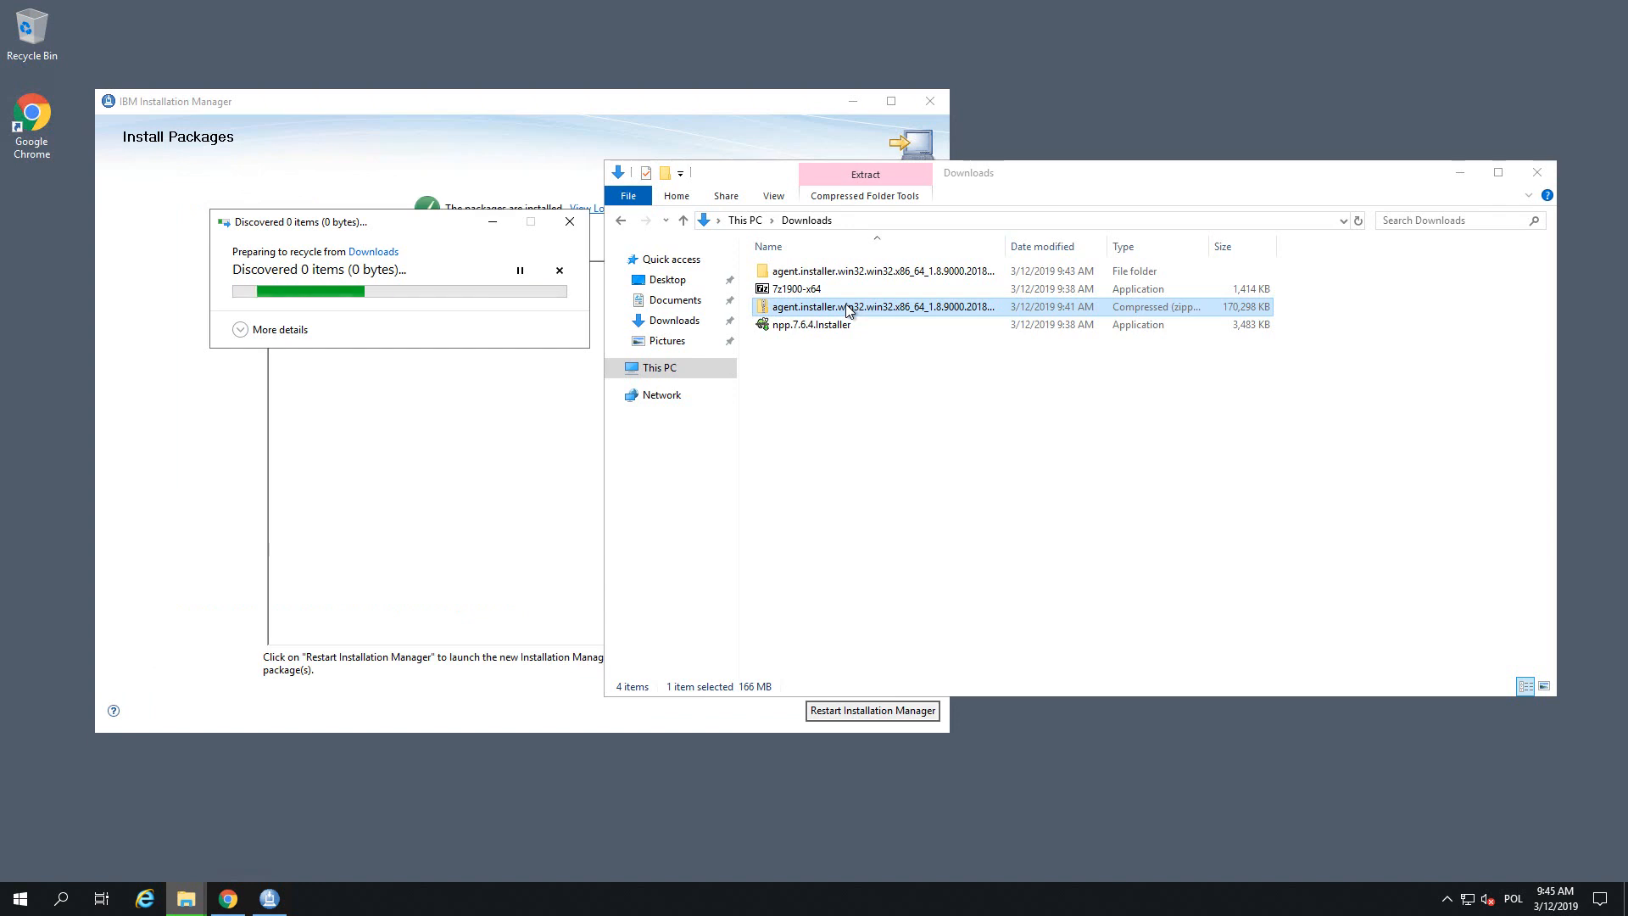
left_click(651, 153)
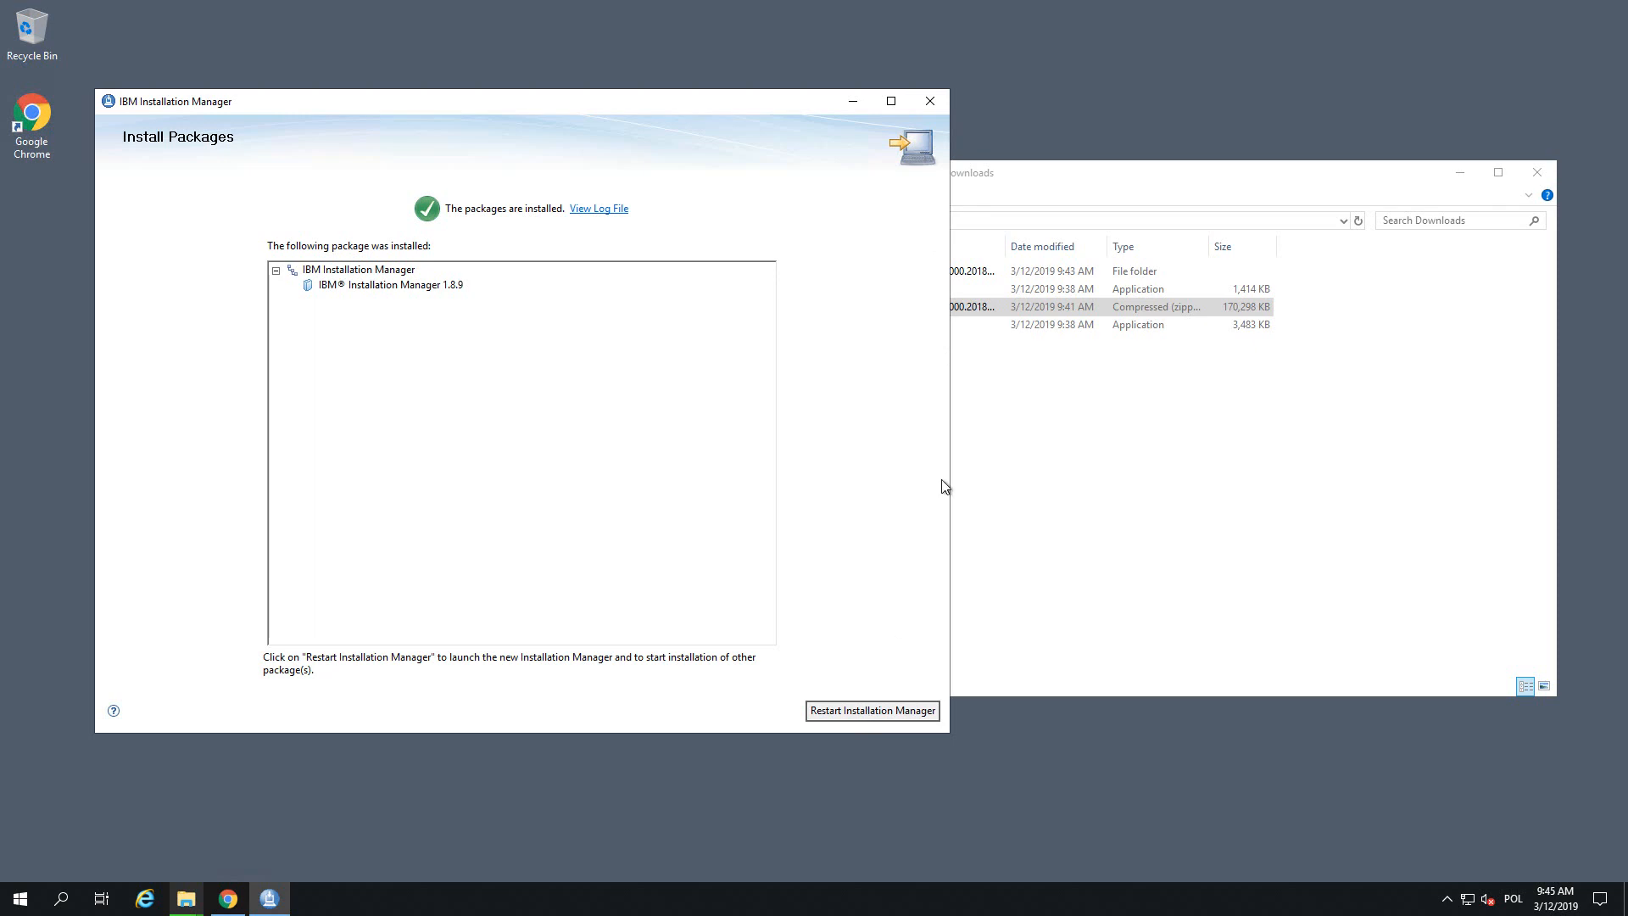
- Exit the Installation Manager installer without restarting it, confirm the exit, and minimize the recycling progress window
left_click(935, 102)
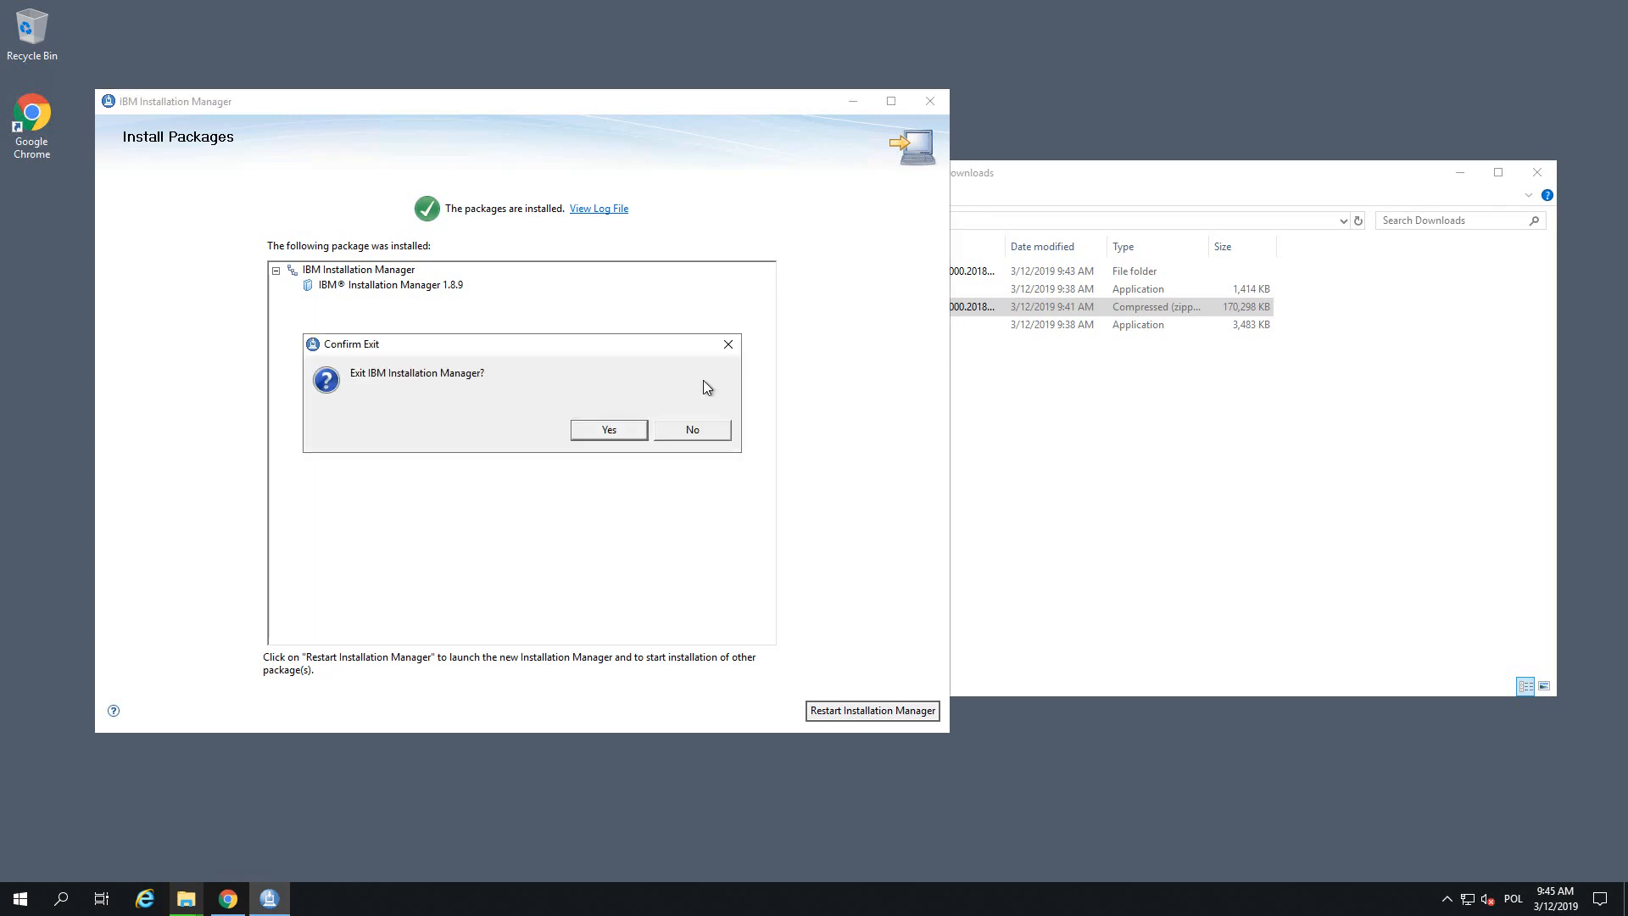
left_click(610, 431)
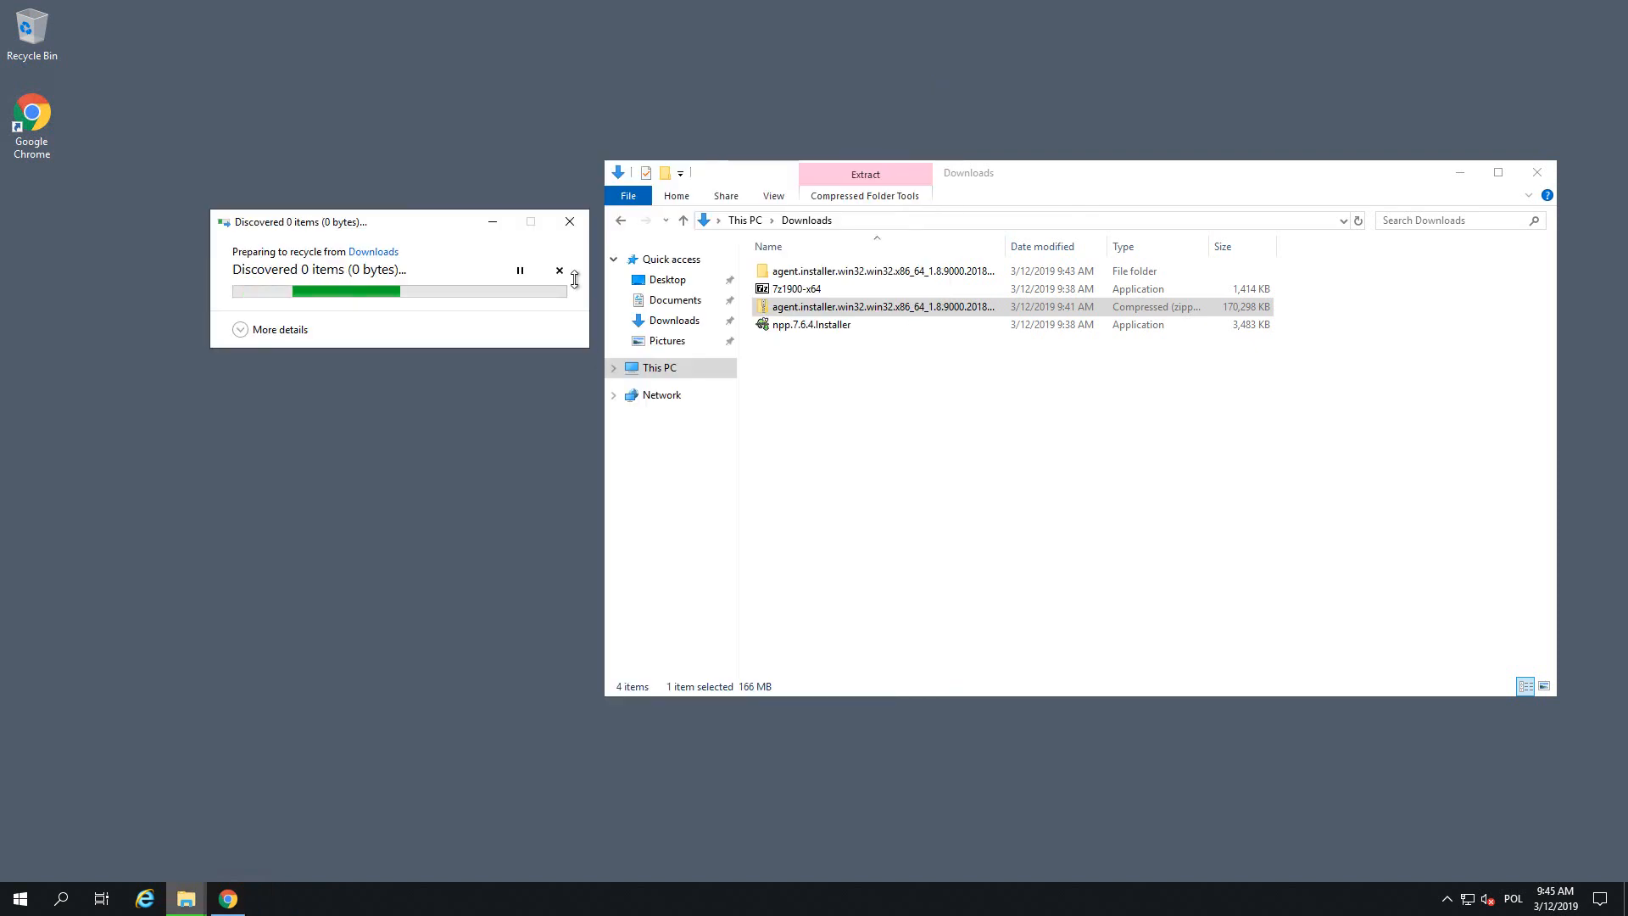
left_click_drag(814, 307, 25, 46)
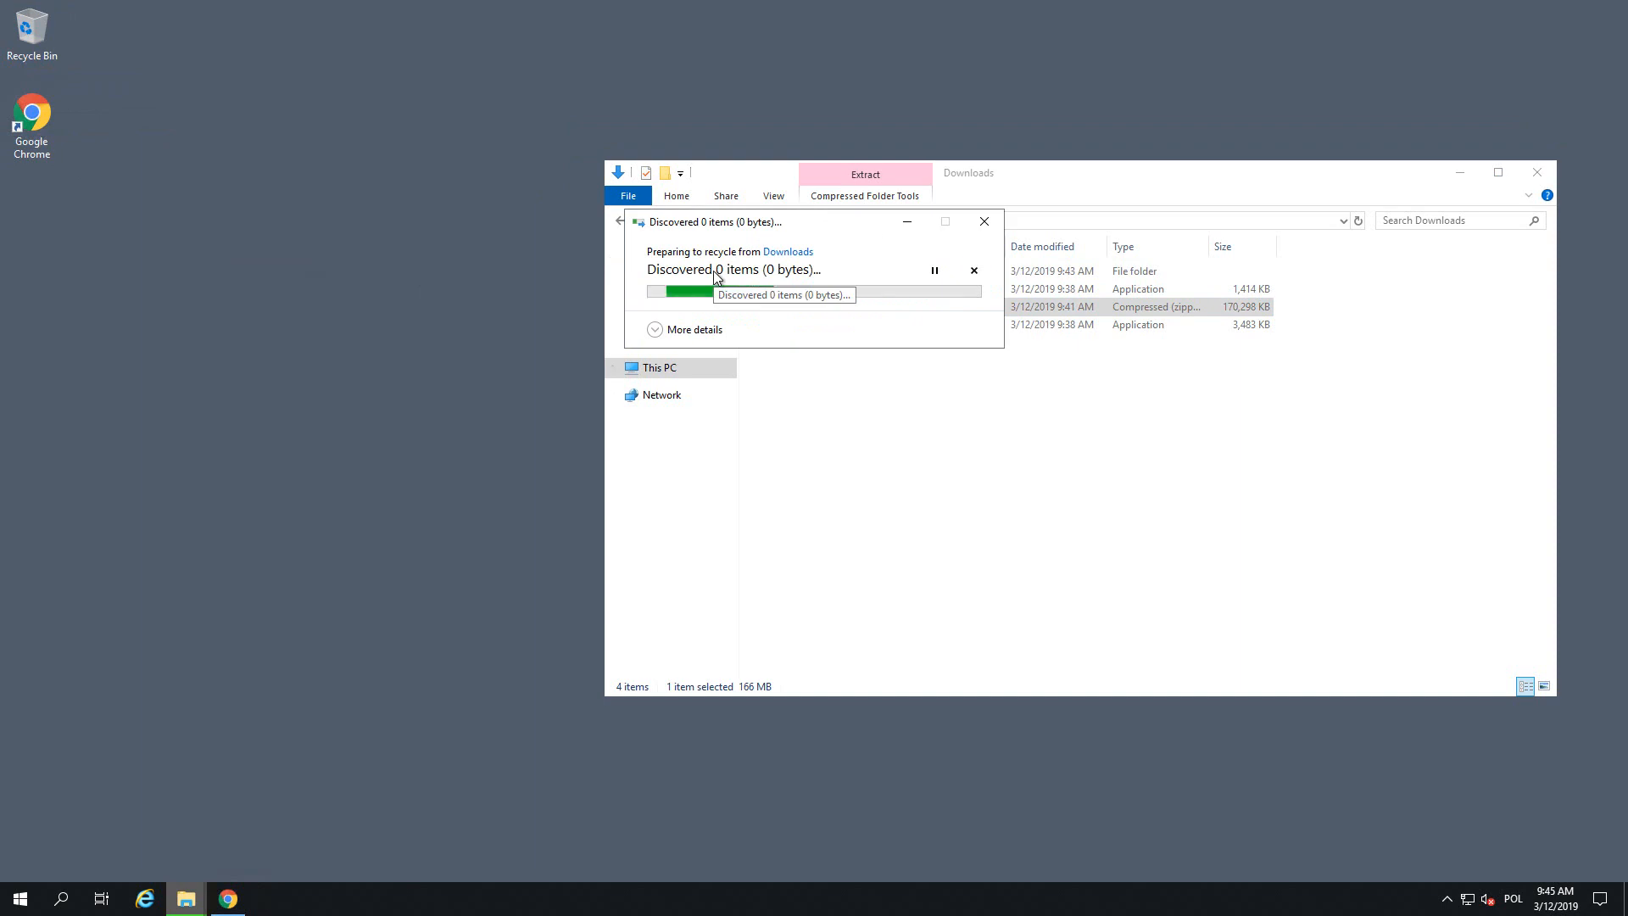
left_click(697, 329)
left_click(912, 223)
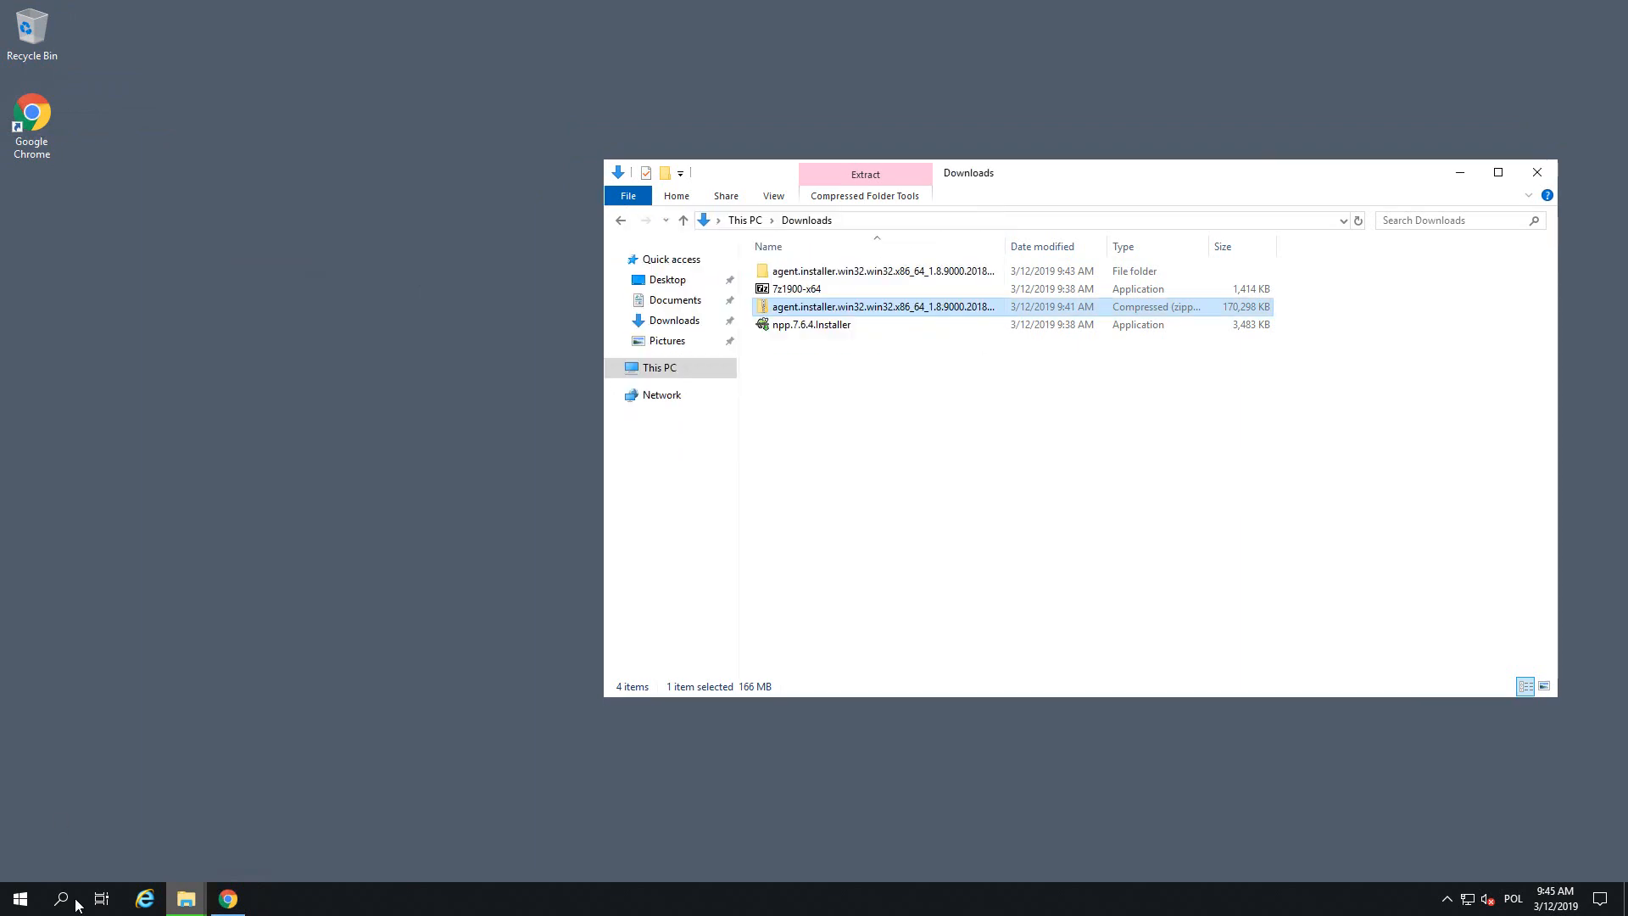
- Launch the newly installed IBM Installation Manager and move its window away from the desktop icons
left_click(38, 899)
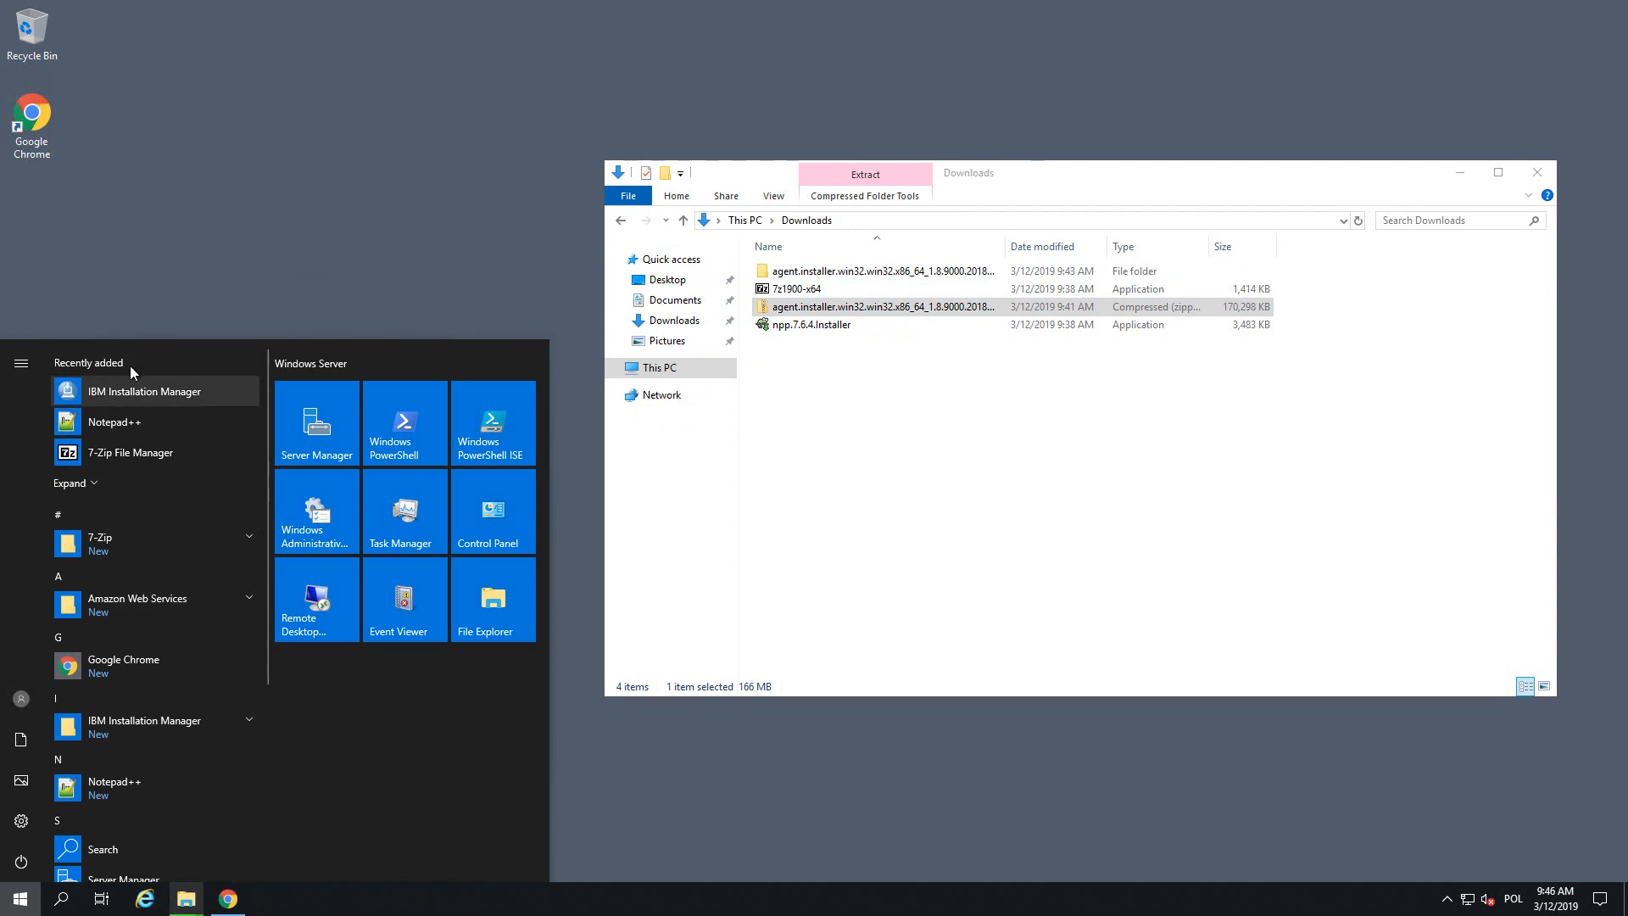
left_click(114, 395)
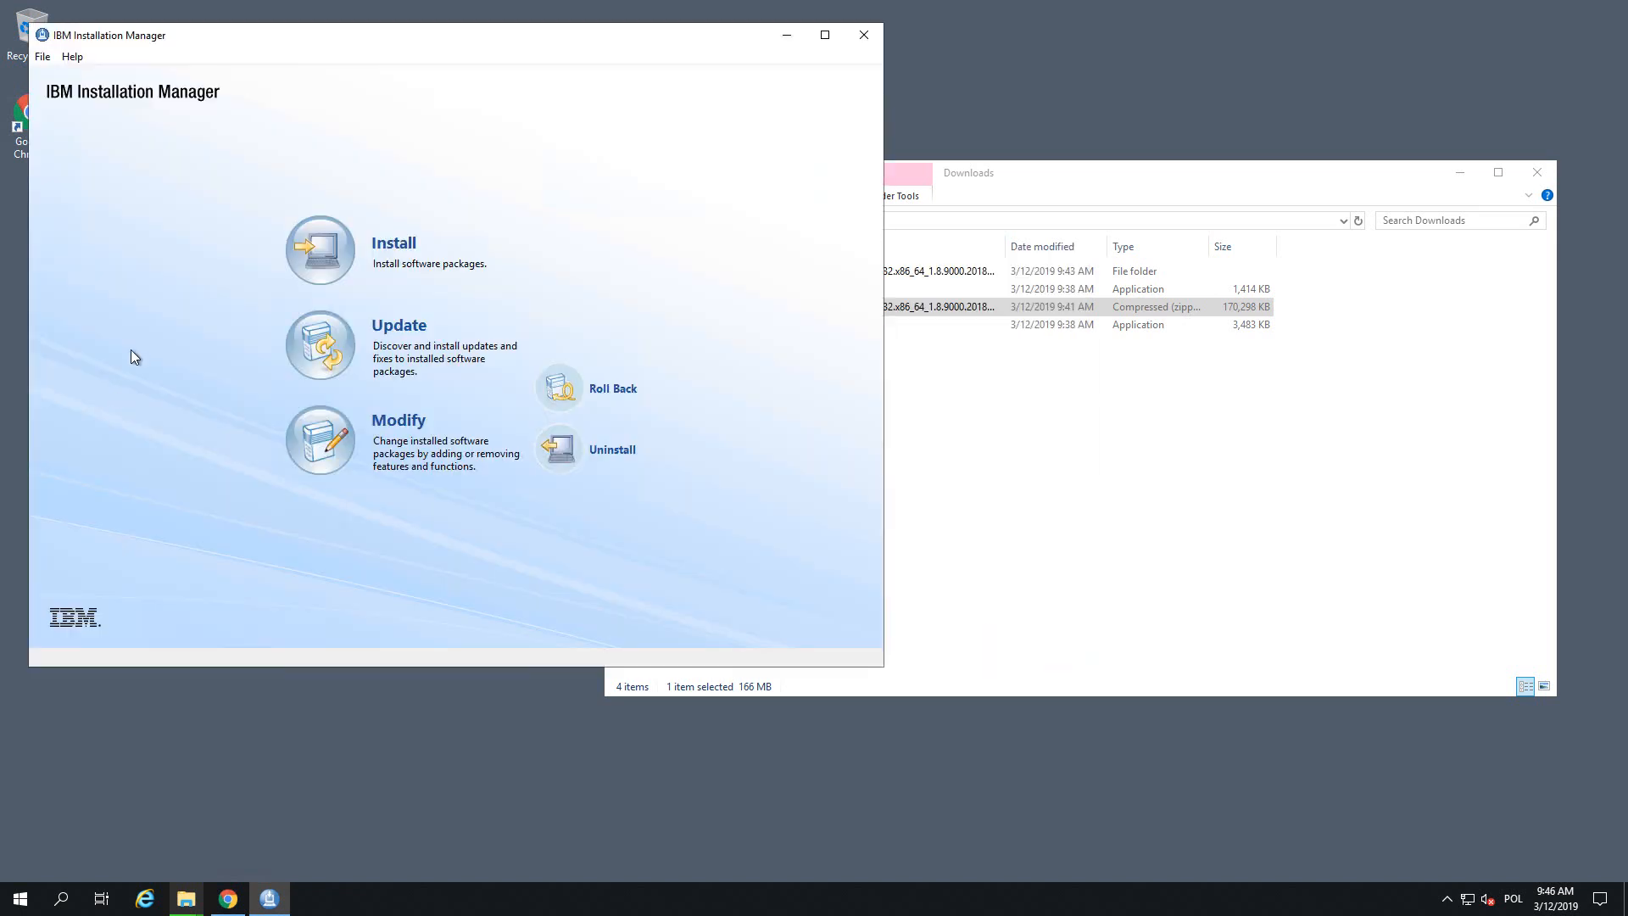
left_click_drag(274, 35, 400, 91)
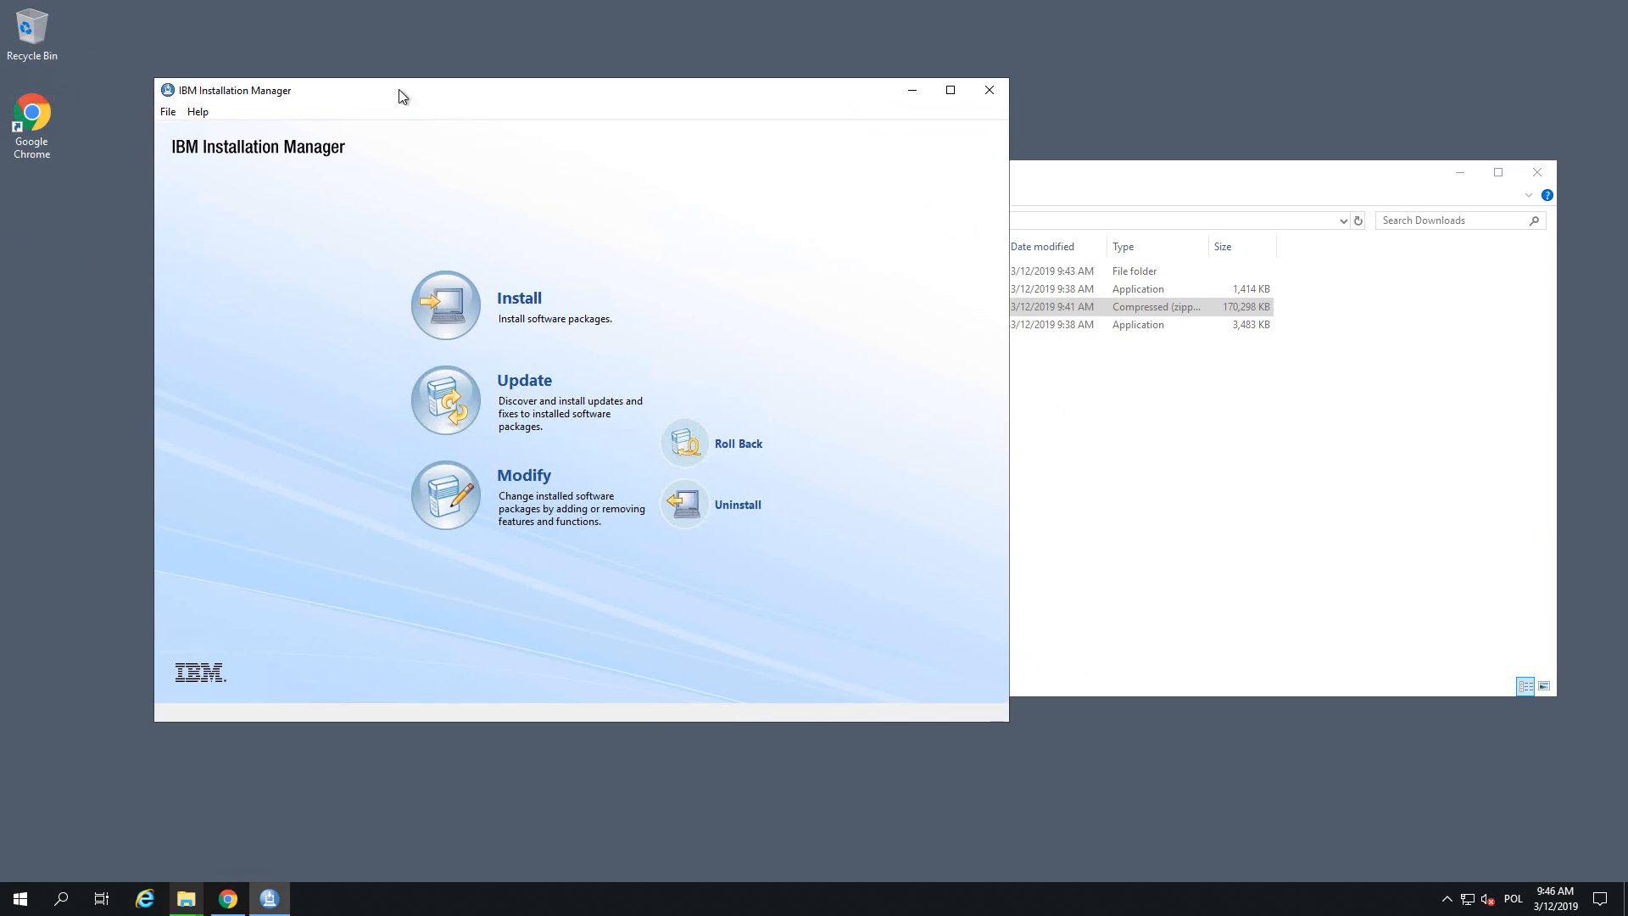